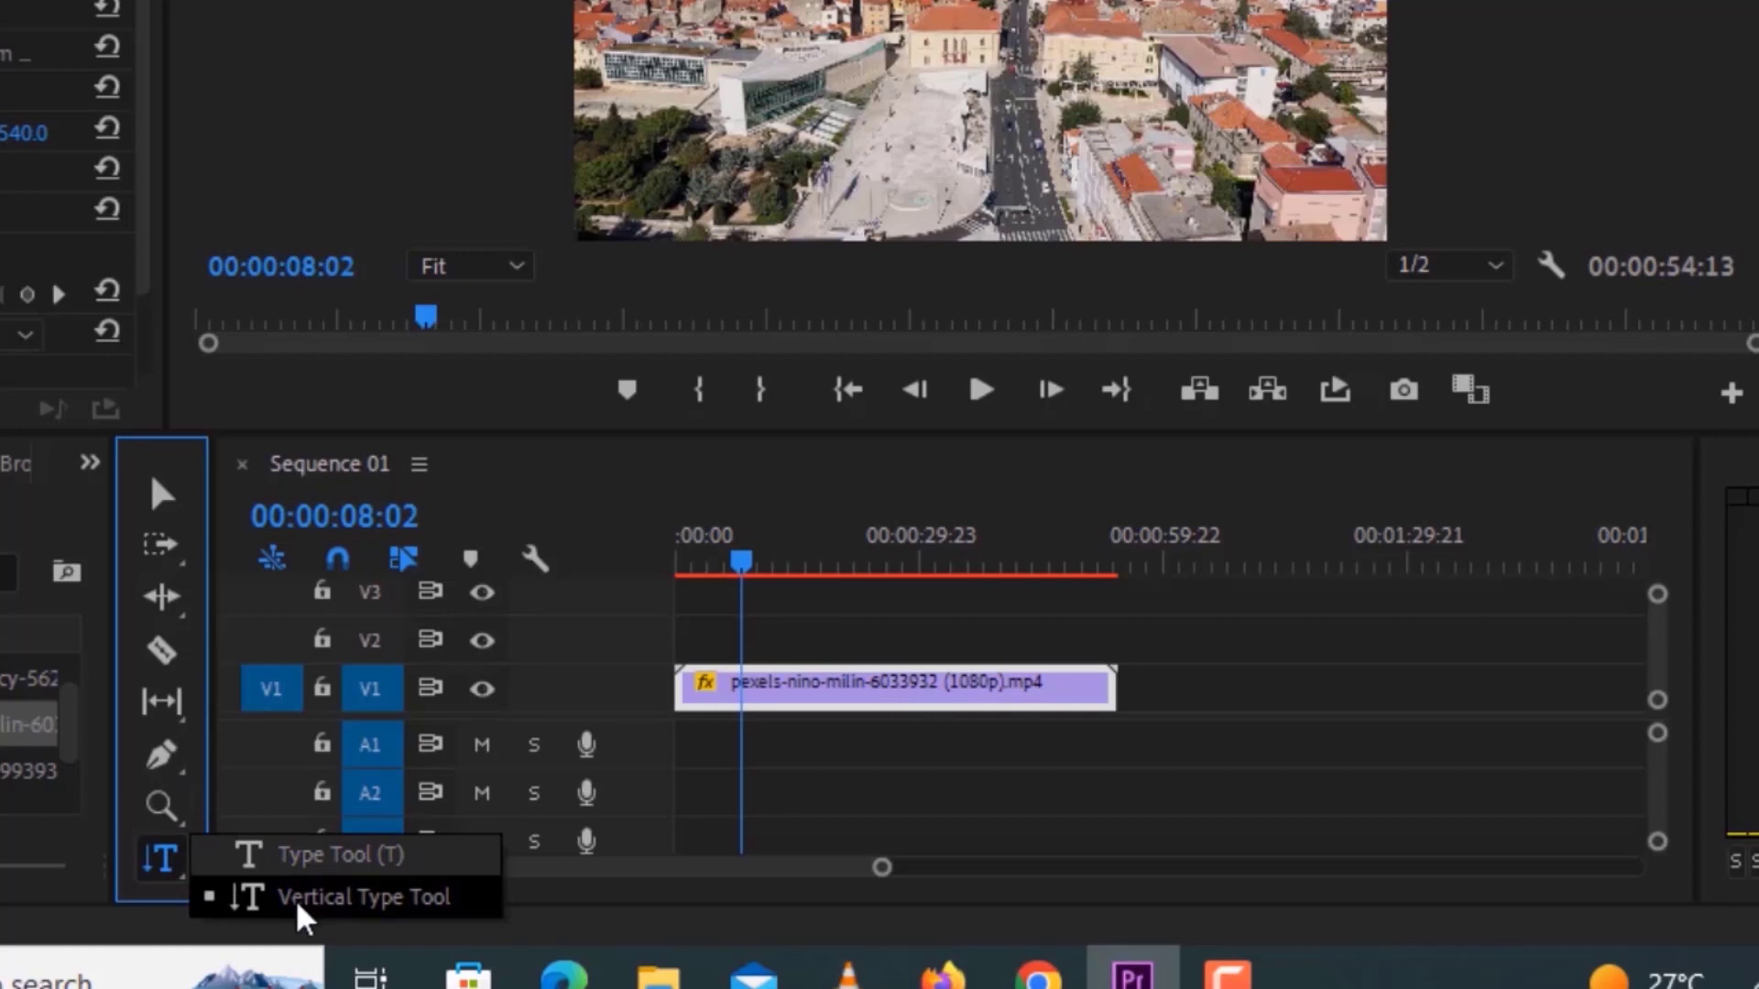
- Activate the Hand tool and magnify the Program monitor to 100%
{"action": "left_click", "coordinate": [299, 915]}
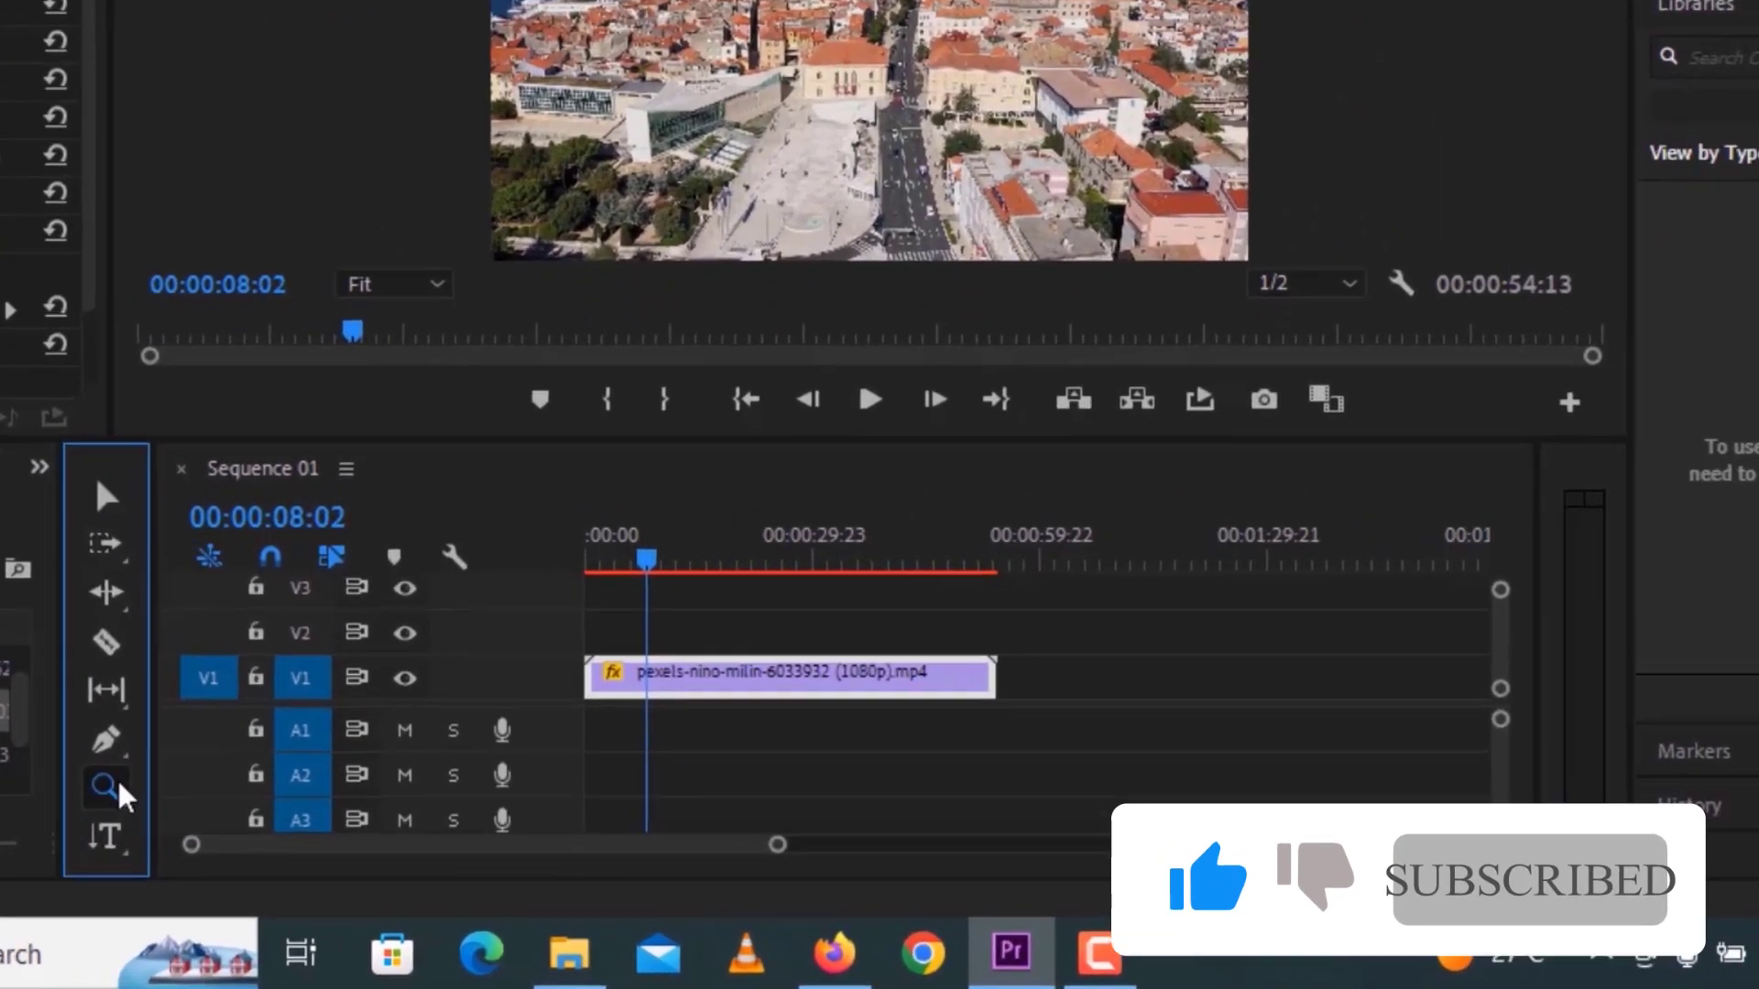
{"action": "left_click", "coordinate": [243, 822]}
{"action": "left_click", "coordinate": [307, 817]}
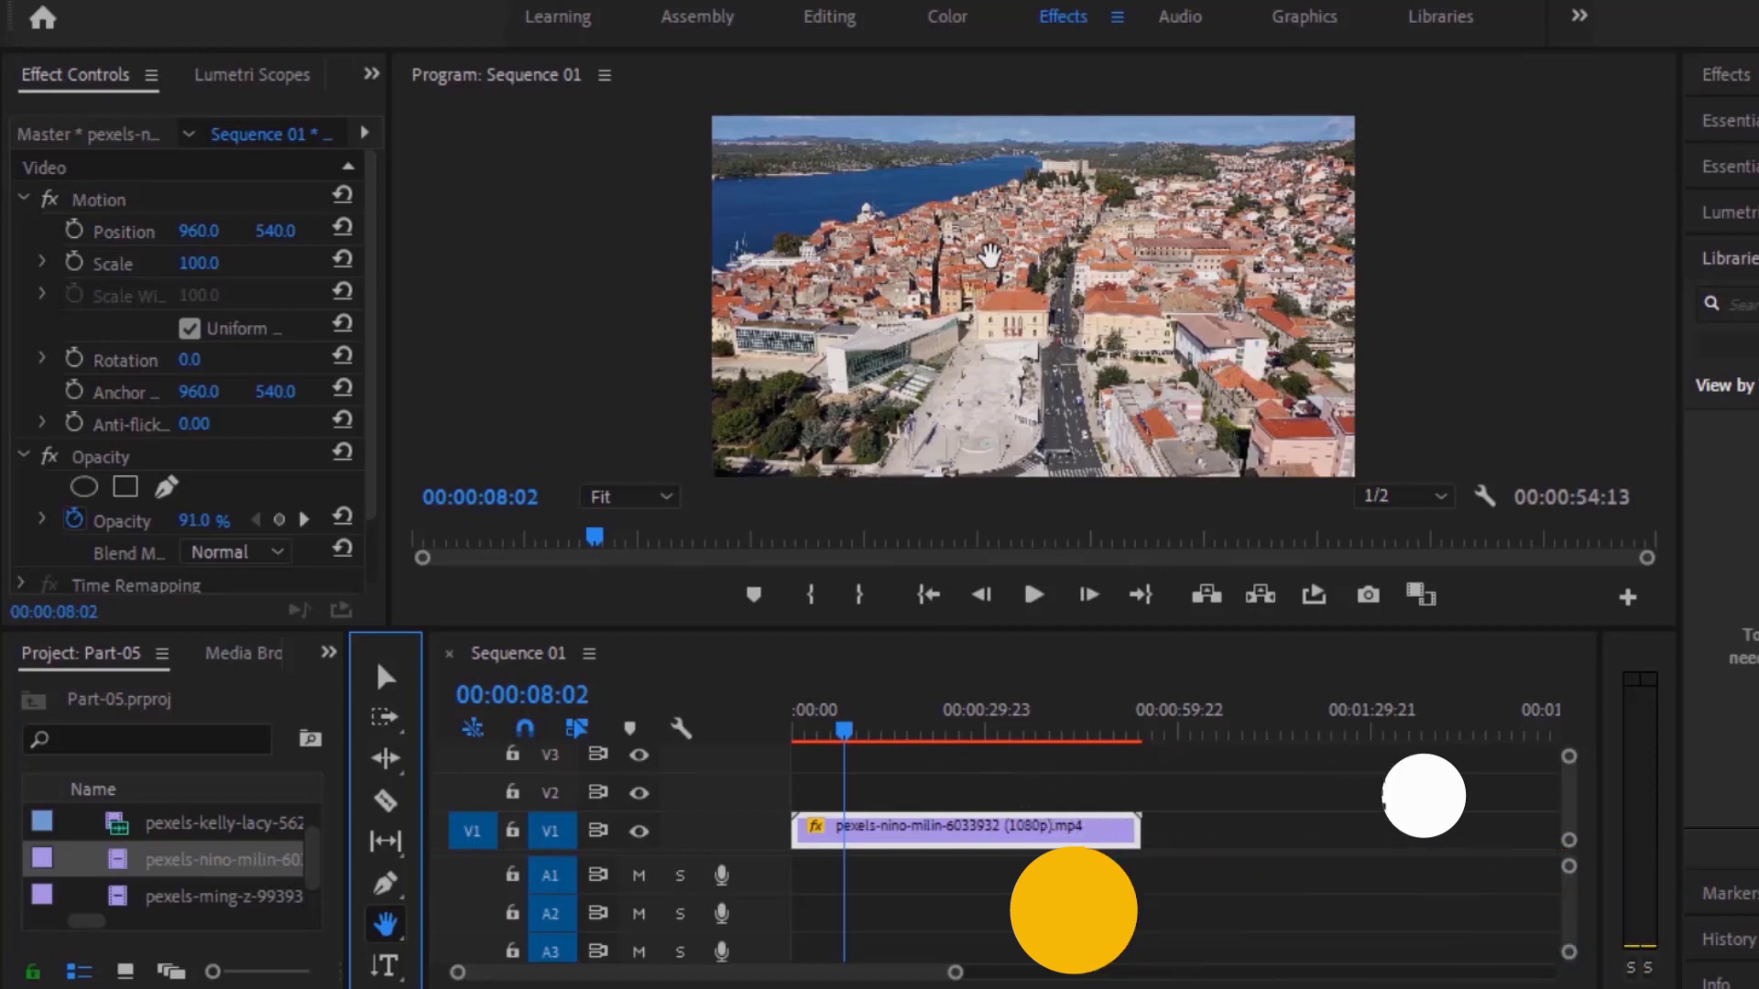
{"action": "left_click", "coordinate": [665, 499]}
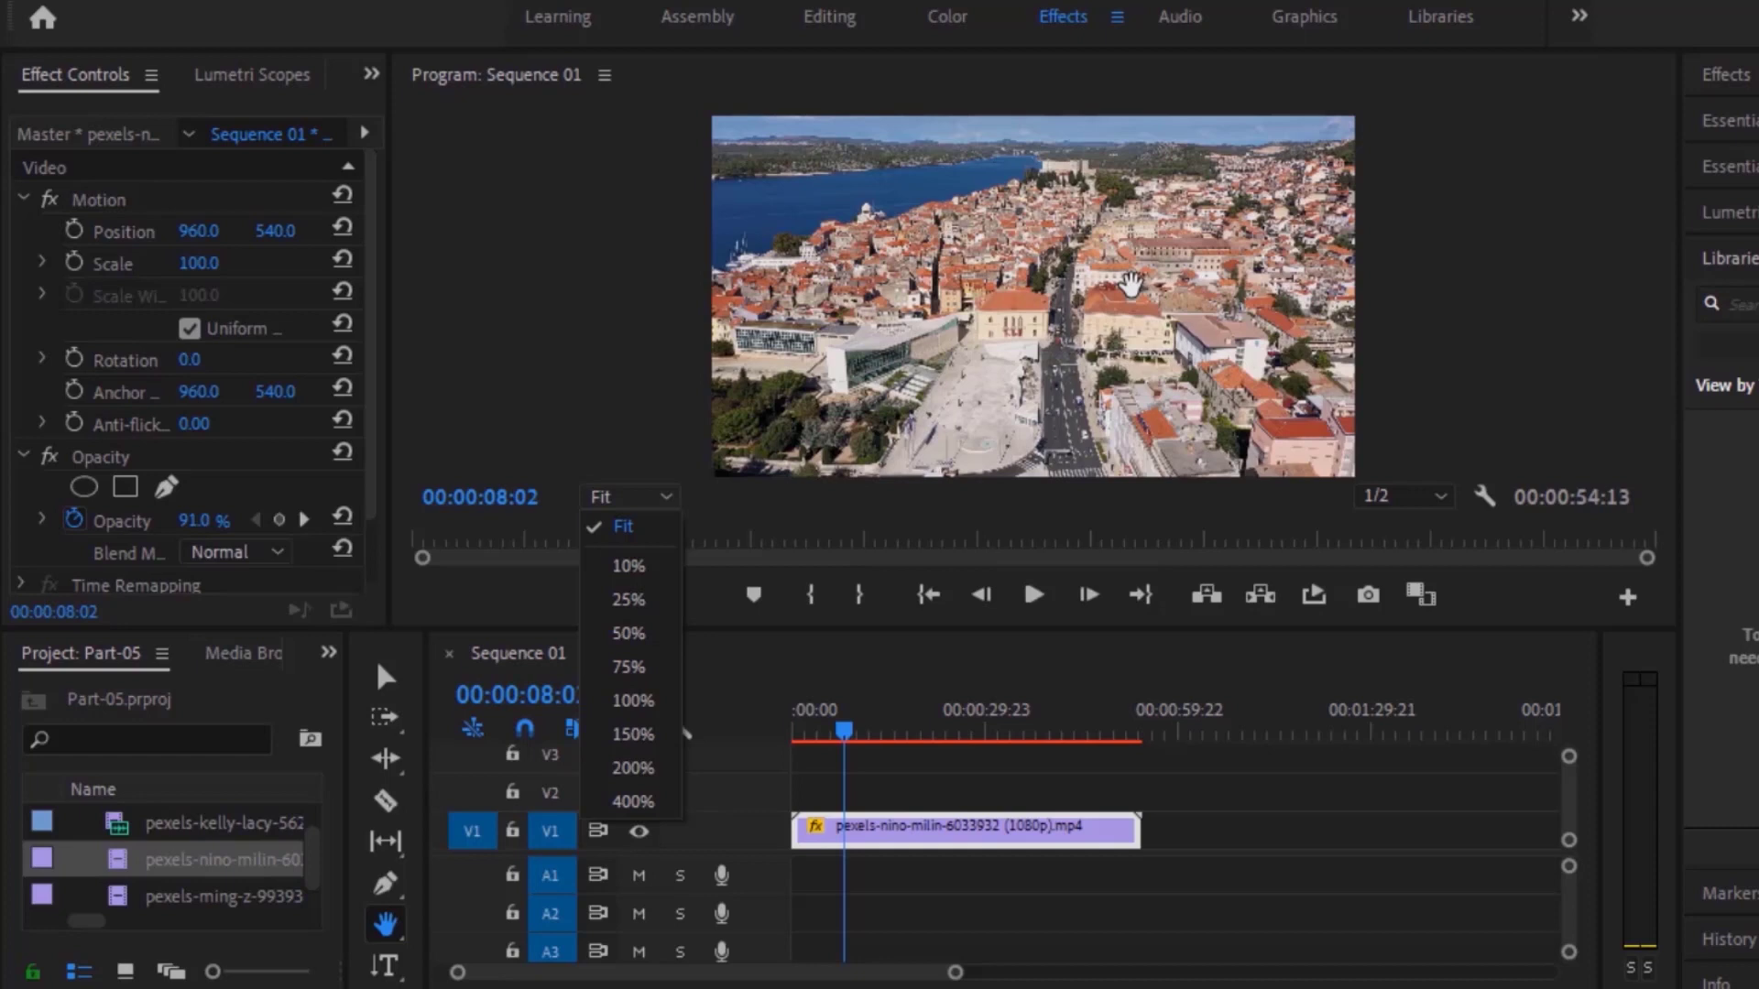
{"action": "left_click", "coordinate": [636, 701]}
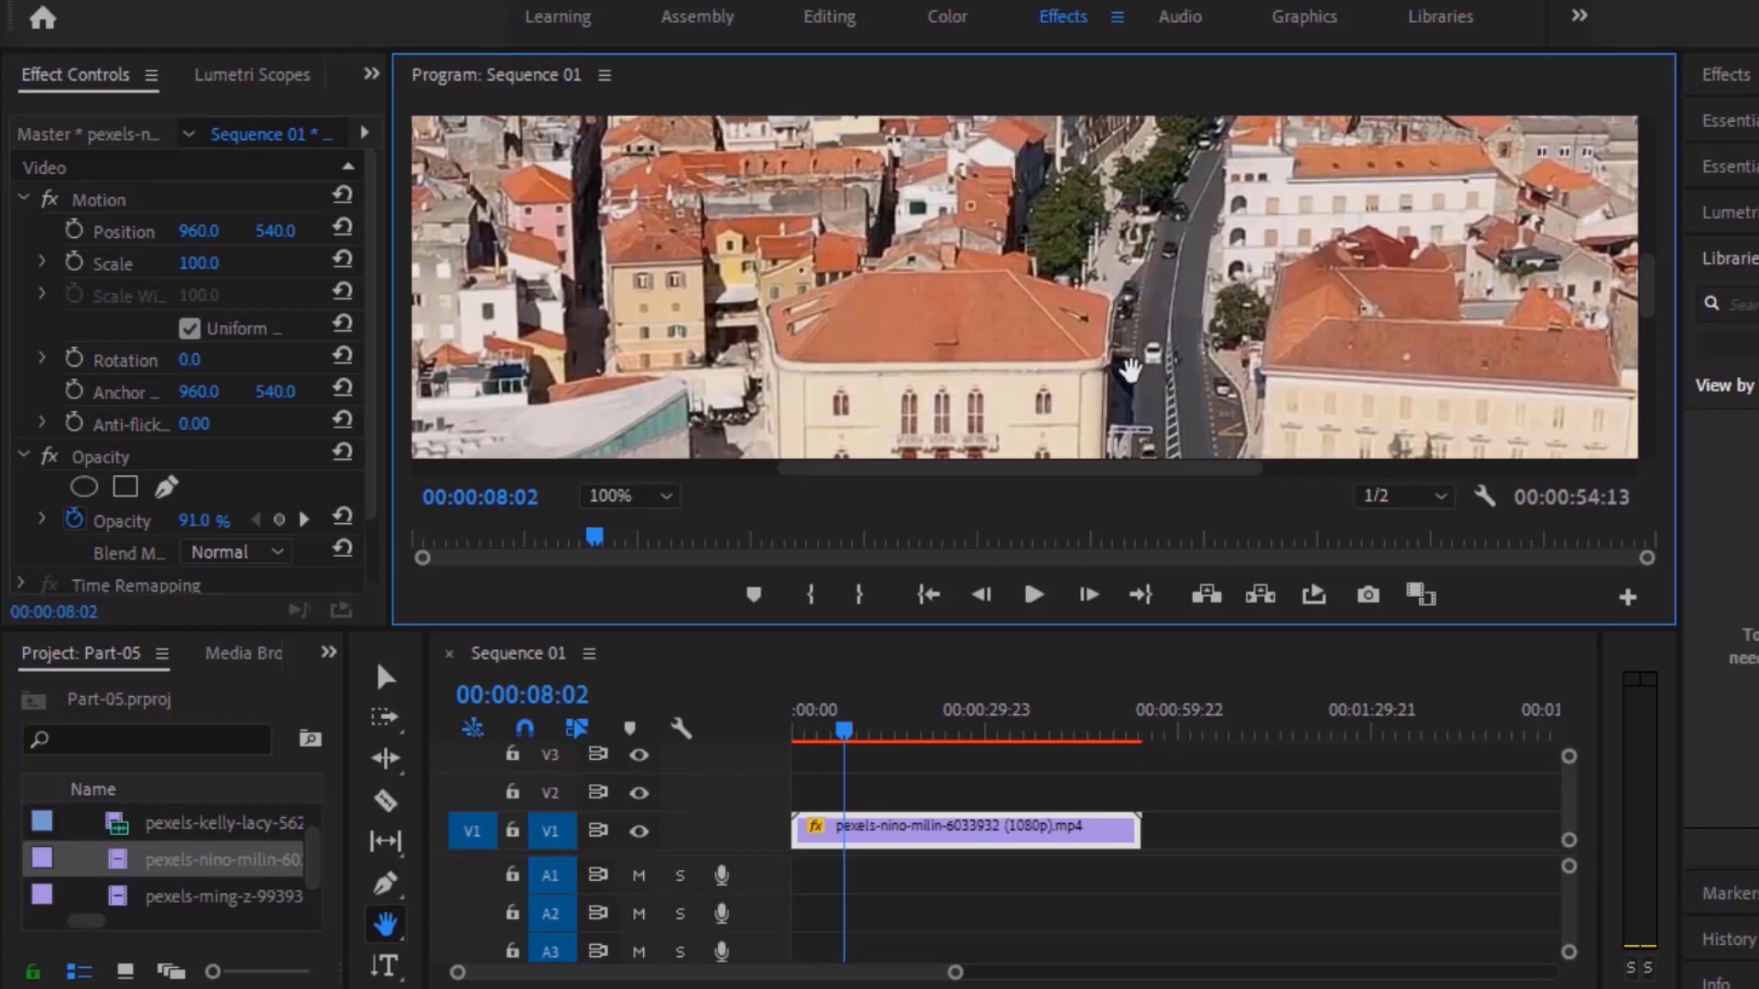
- Pan across different areas of the magnified city footage with the Hand tool and return the Program monitor to Fit
{"action": "left_click_drag", "start_coordinate": [688, 316], "coordinate": [1140, 240]}
{"action": "left_click_drag", "start_coordinate": [686, 281], "coordinate": [987, 280]}
{"action": "left_click_drag", "start_coordinate": [872, 195], "coordinate": [1000, 365]}
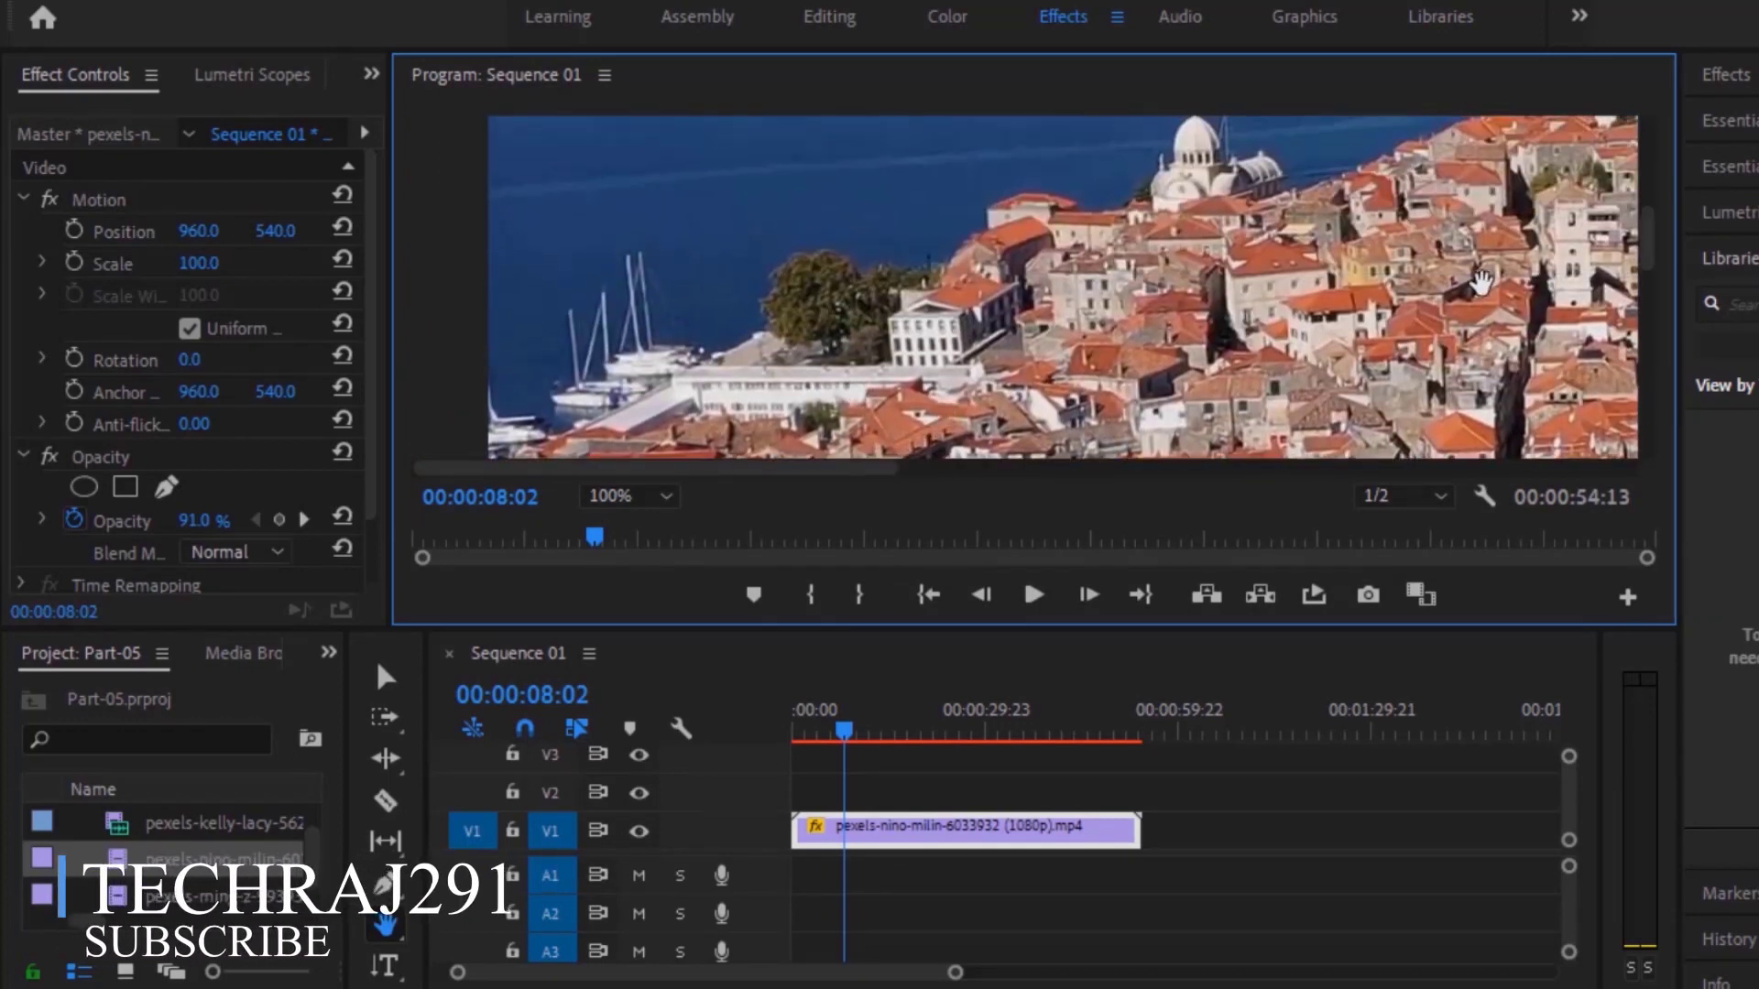
{"action": "left_click_drag", "start_coordinate": [1480, 284], "coordinate": [1404, 351]}
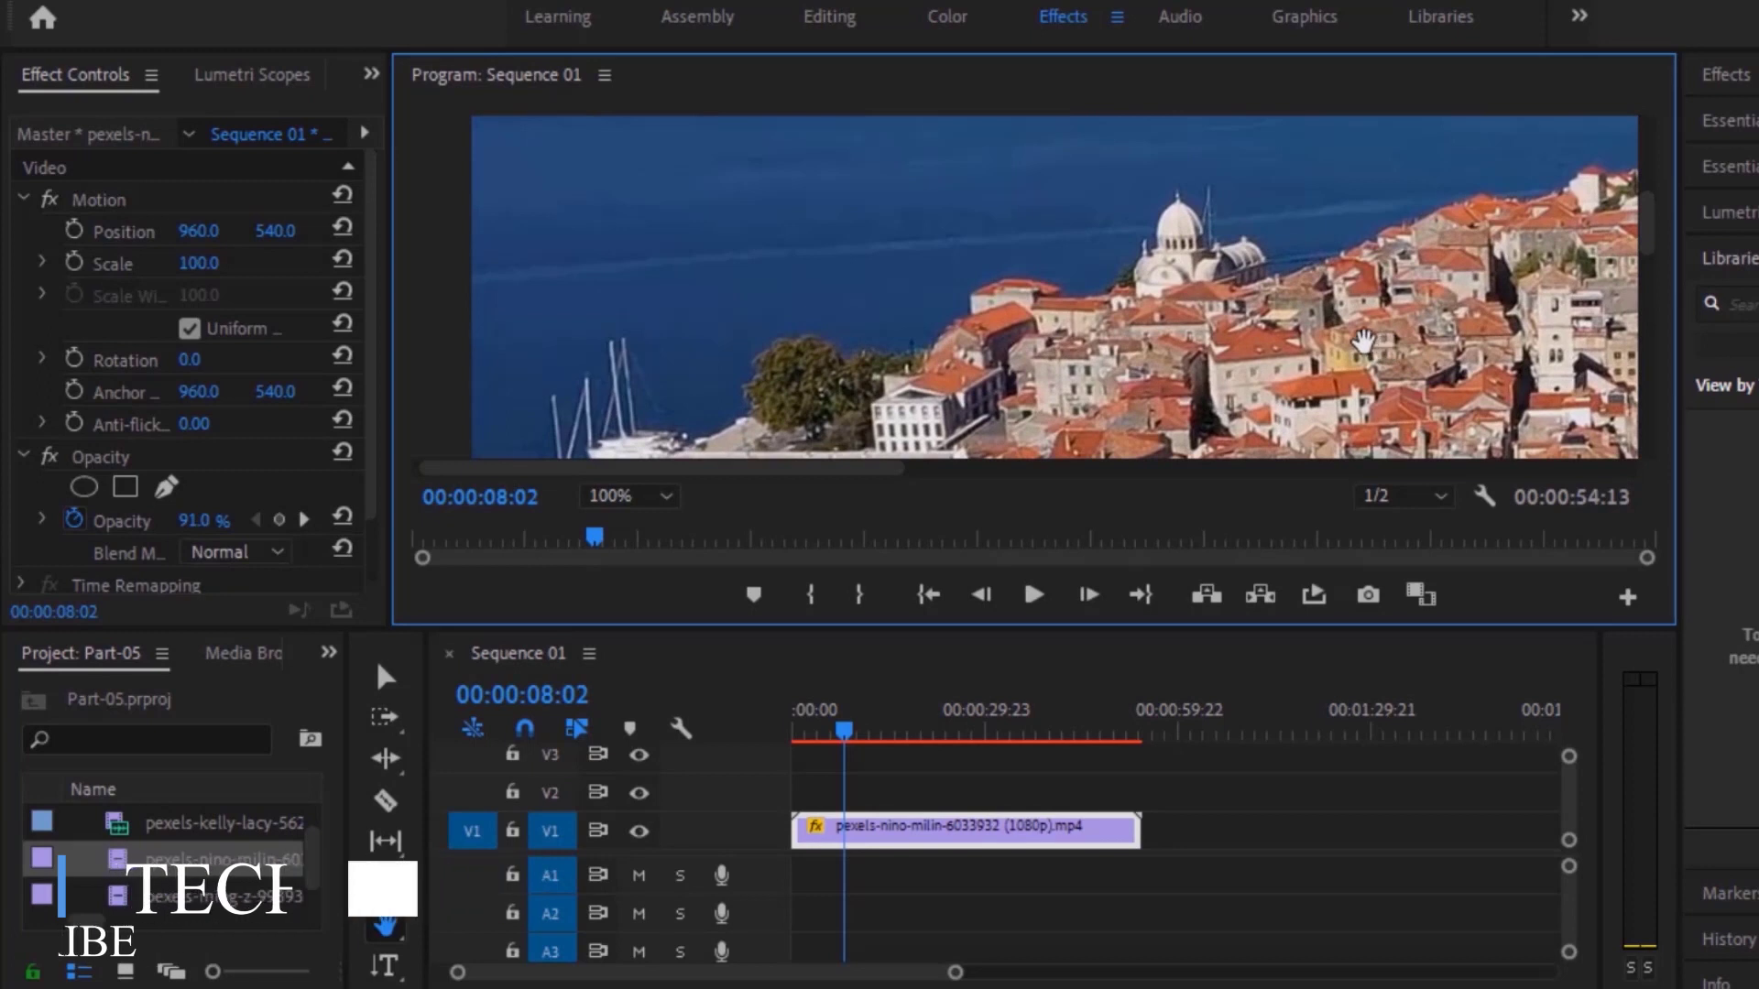
{"action": "left_click_drag", "start_coordinate": [827, 483], "coordinate": [1122, 470]}
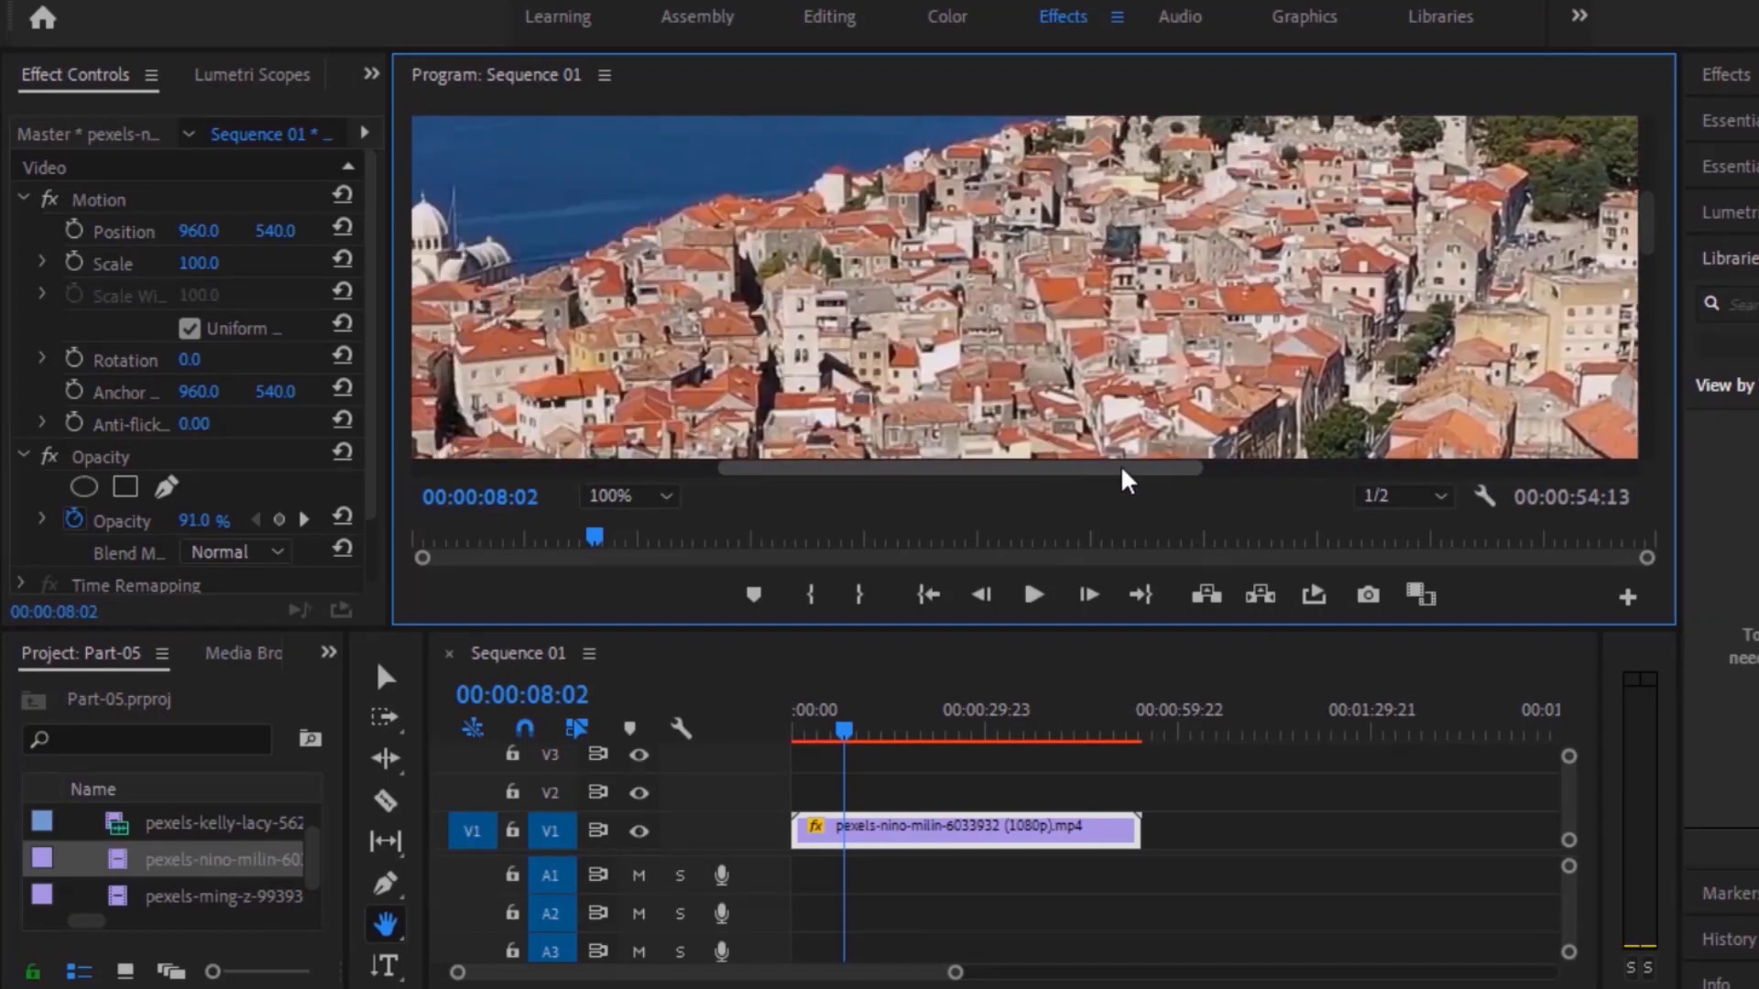
{"action": "mouse_move", "coordinate": [1146, 209]}
{"action": "left_mouse_down"}
{"action": "mouse_move", "coordinate": [1186, 264]}
{"action": "mouse_move", "coordinate": [1202, 368]}
{"action": "mouse_move", "coordinate": [1172, 184]}
{"action": "left_mouse_up"}
{"action": "mouse_move", "coordinate": [1242, 343]}
{"action": "left_mouse_down"}
{"action": "mouse_move", "coordinate": [1162, 214]}
{"action": "mouse_move", "coordinate": [1169, 146]}
{"action": "left_mouse_up"}
{"action": "mouse_move", "coordinate": [1333, 366]}
{"action": "left_mouse_down"}
{"action": "mouse_move", "coordinate": [1250, 295]}
{"action": "mouse_move", "coordinate": [1236, 338]}
{"action": "mouse_move", "coordinate": [1199, 208]}
{"action": "left_mouse_up"}
{"action": "left_click_drag", "start_coordinate": [1103, 364], "coordinate": [1087, 294]}
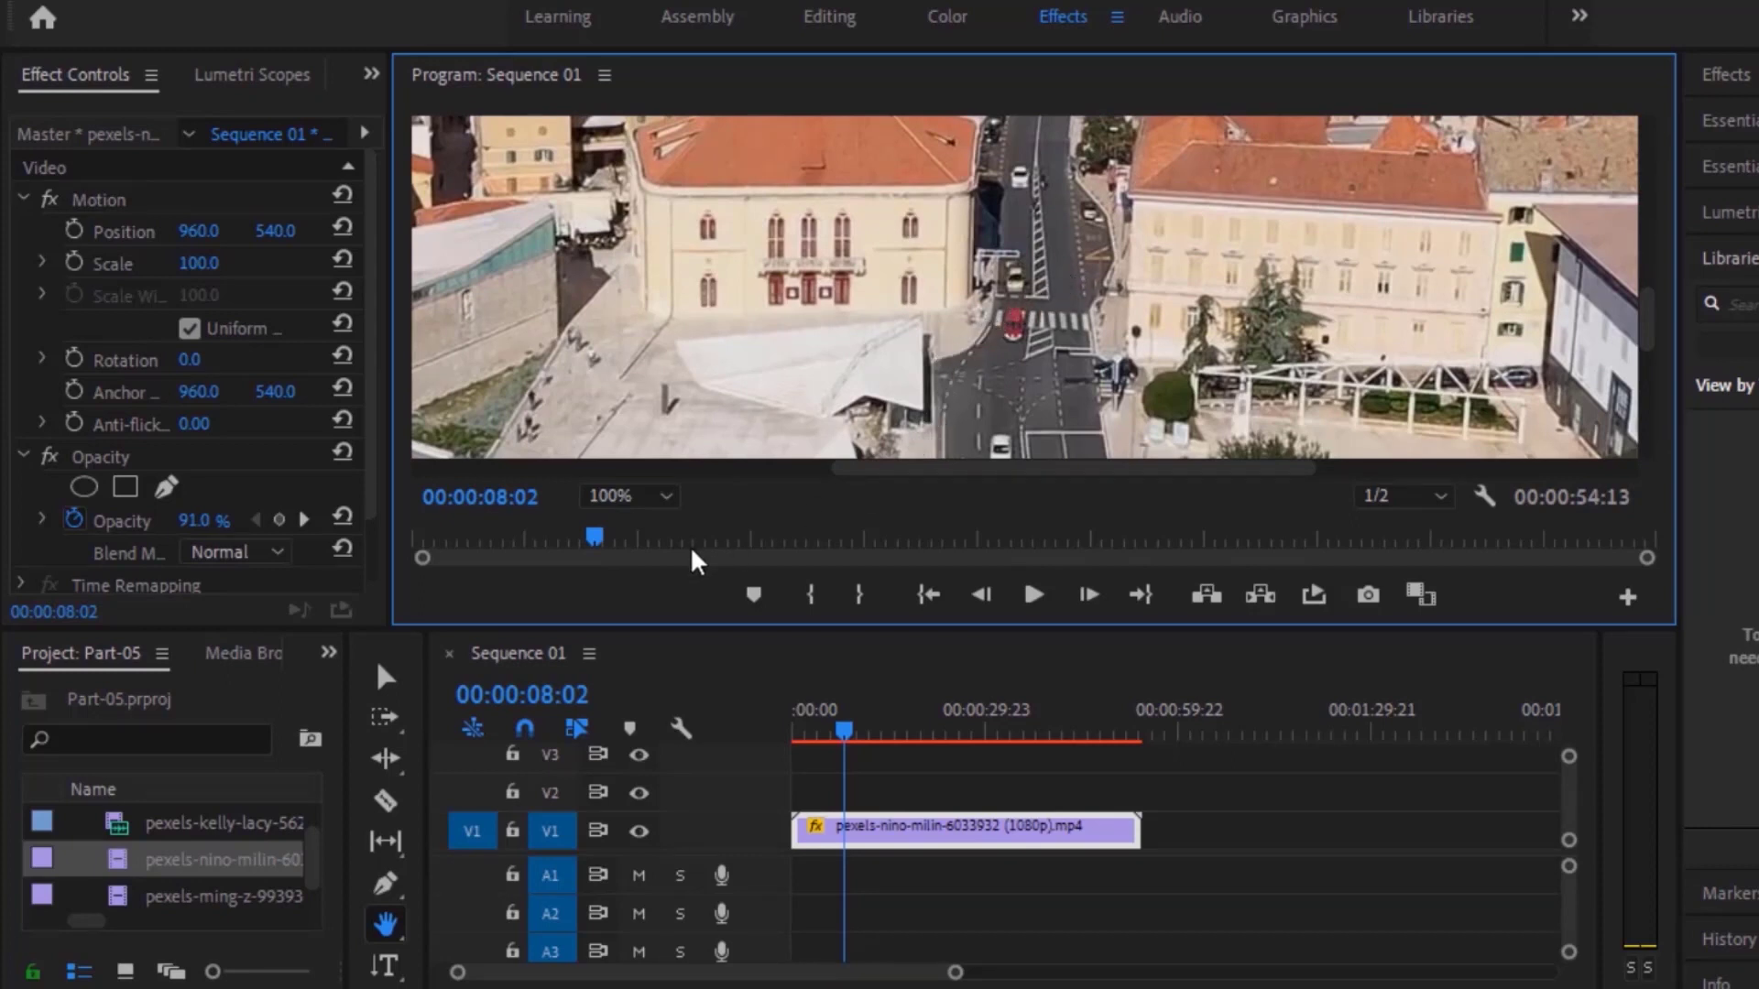
{"action": "left_click", "coordinate": [664, 495]}
{"action": "left_click", "coordinate": [655, 524]}
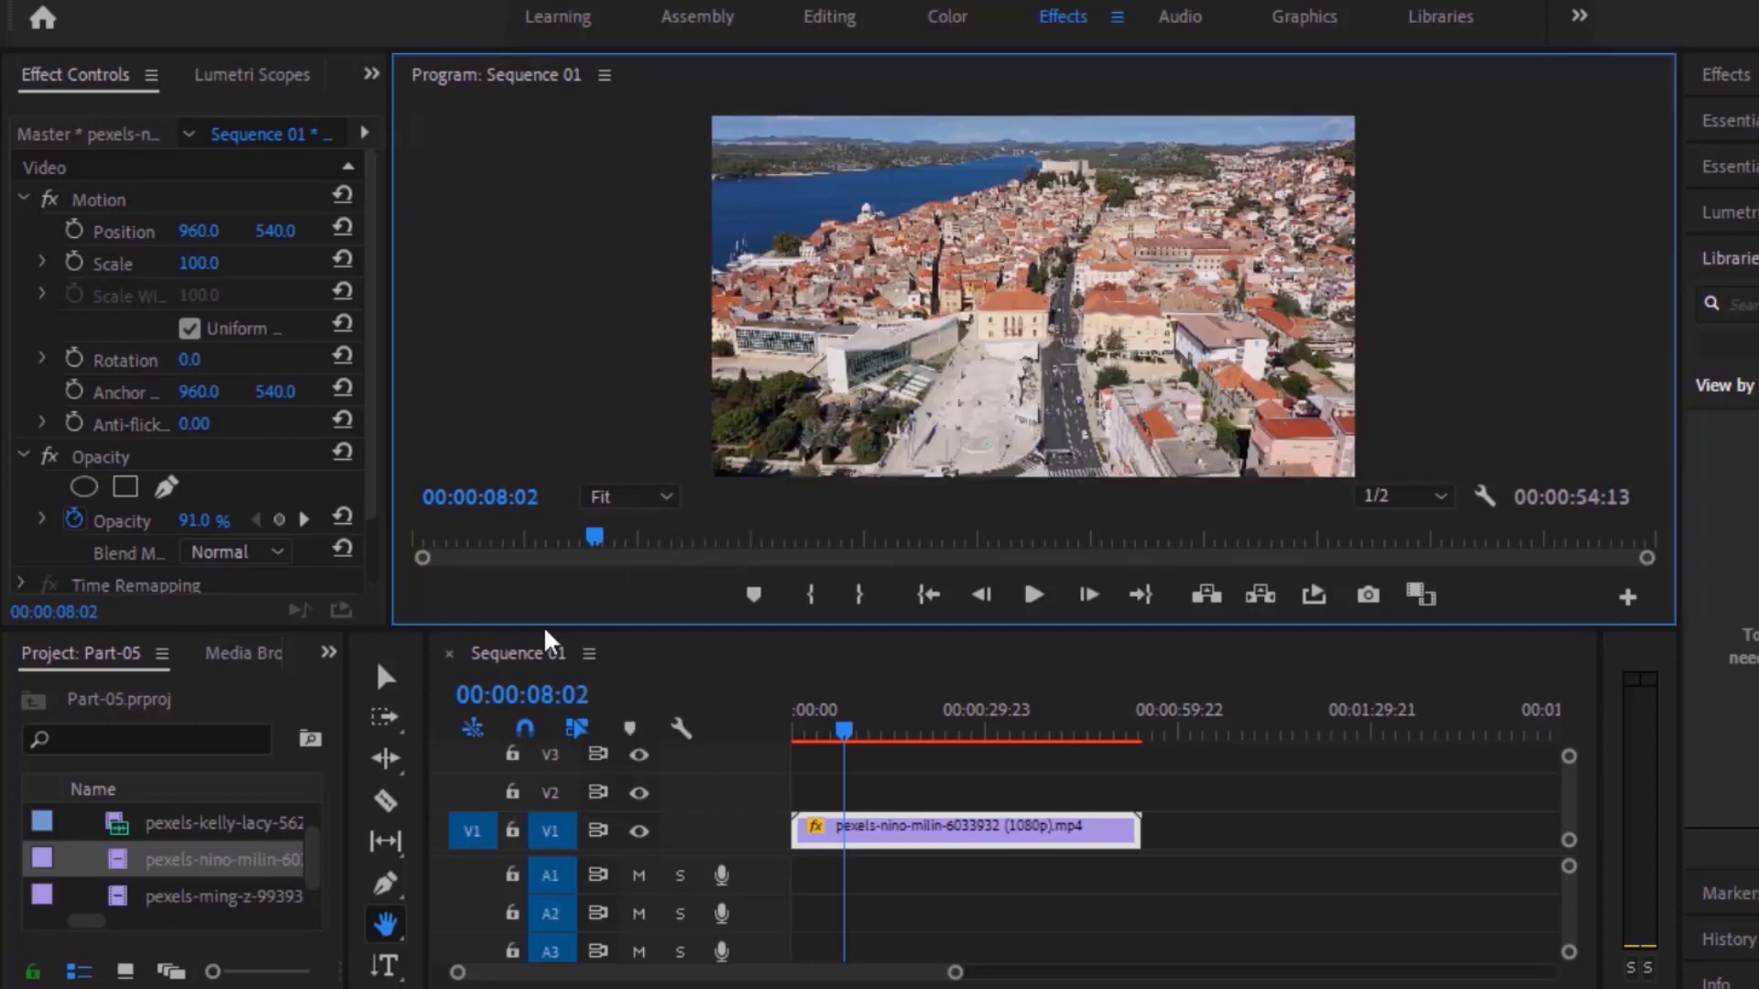
- Place the playhead at 00:00:03:08 and magnify the timeline around it with the Zoom tool
{"action": "left_click_drag", "start_coordinate": [386, 927], "coordinate": [500, 952]}
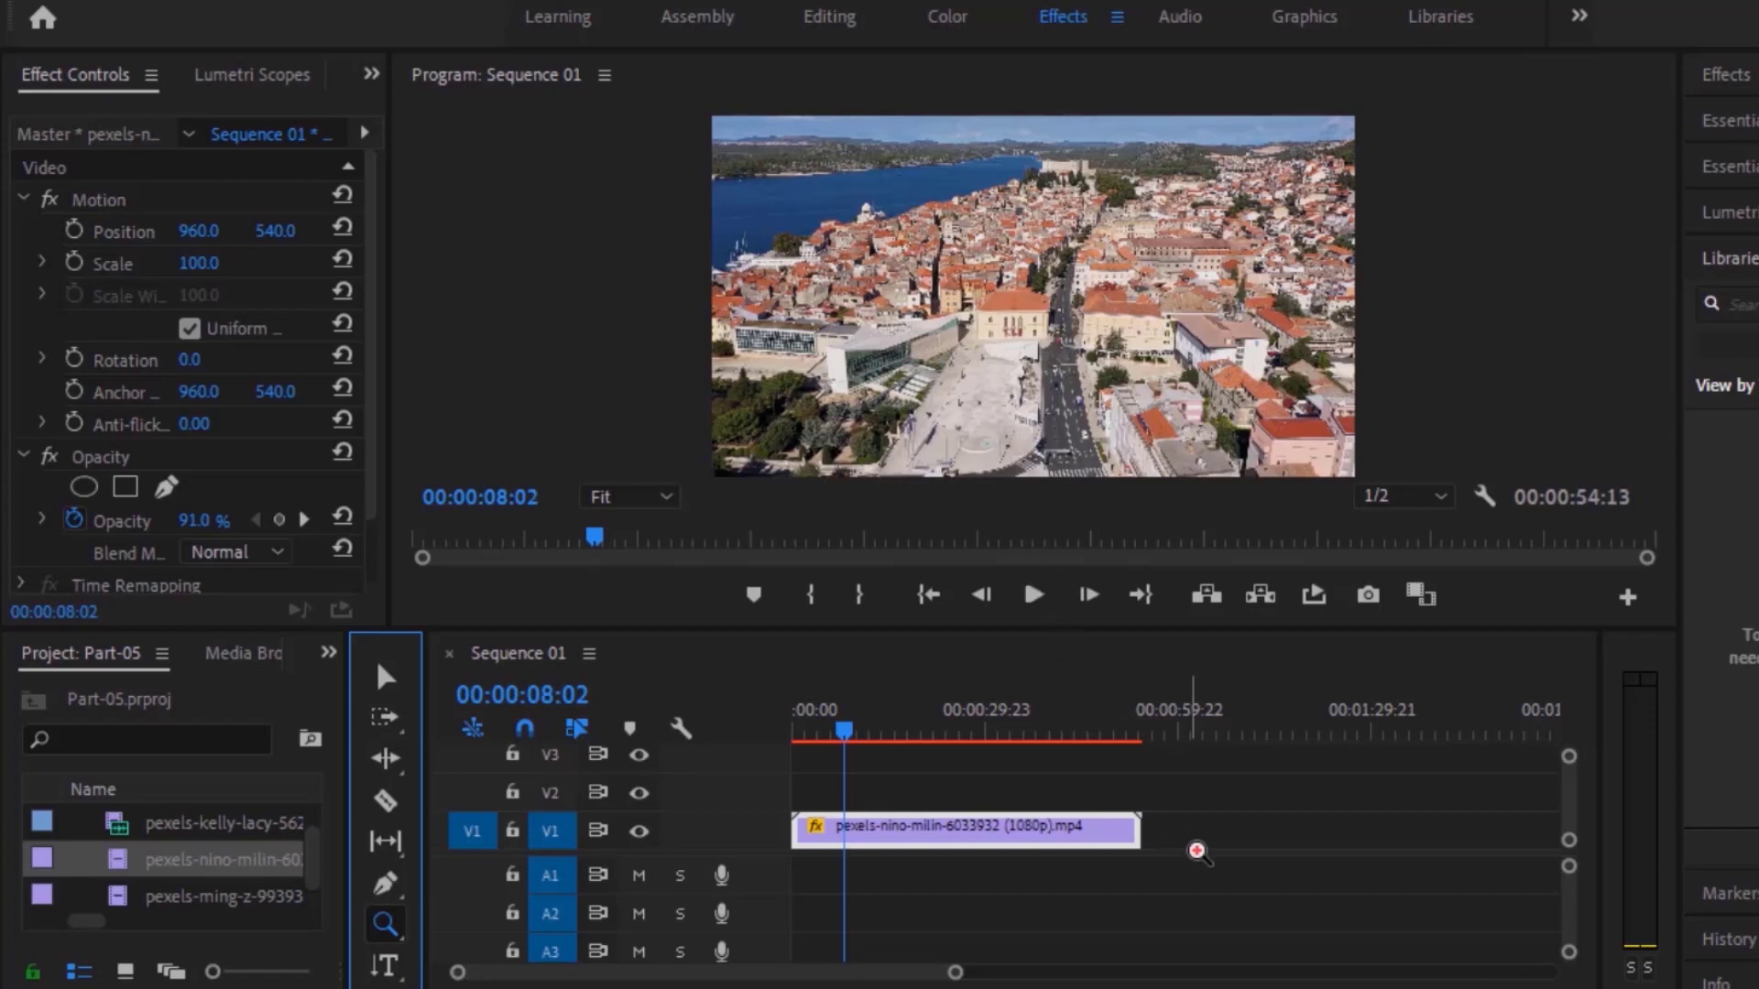
{"action": "left_click", "coordinate": [842, 744]}
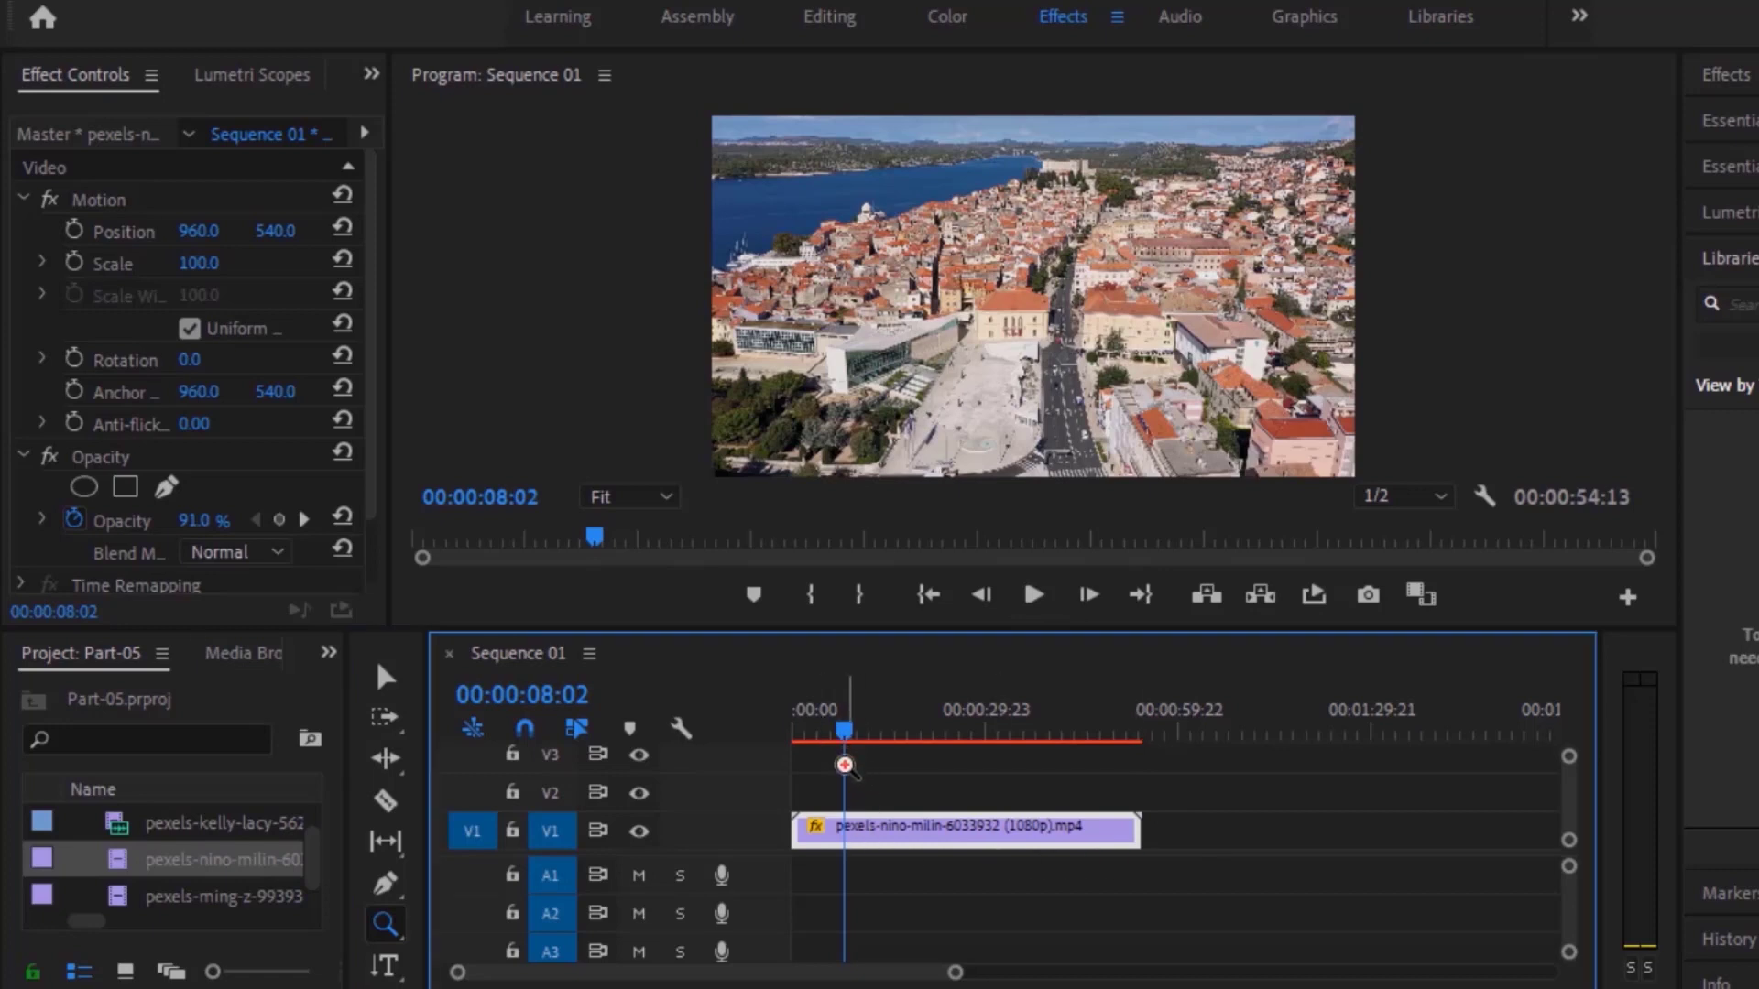
{"action": "mouse_move", "coordinate": [844, 726]}
{"action": "left_mouse_down"}
{"action": "mouse_move", "coordinate": [794, 725]}
{"action": "mouse_move", "coordinate": [813, 736]}
{"action": "left_mouse_up"}
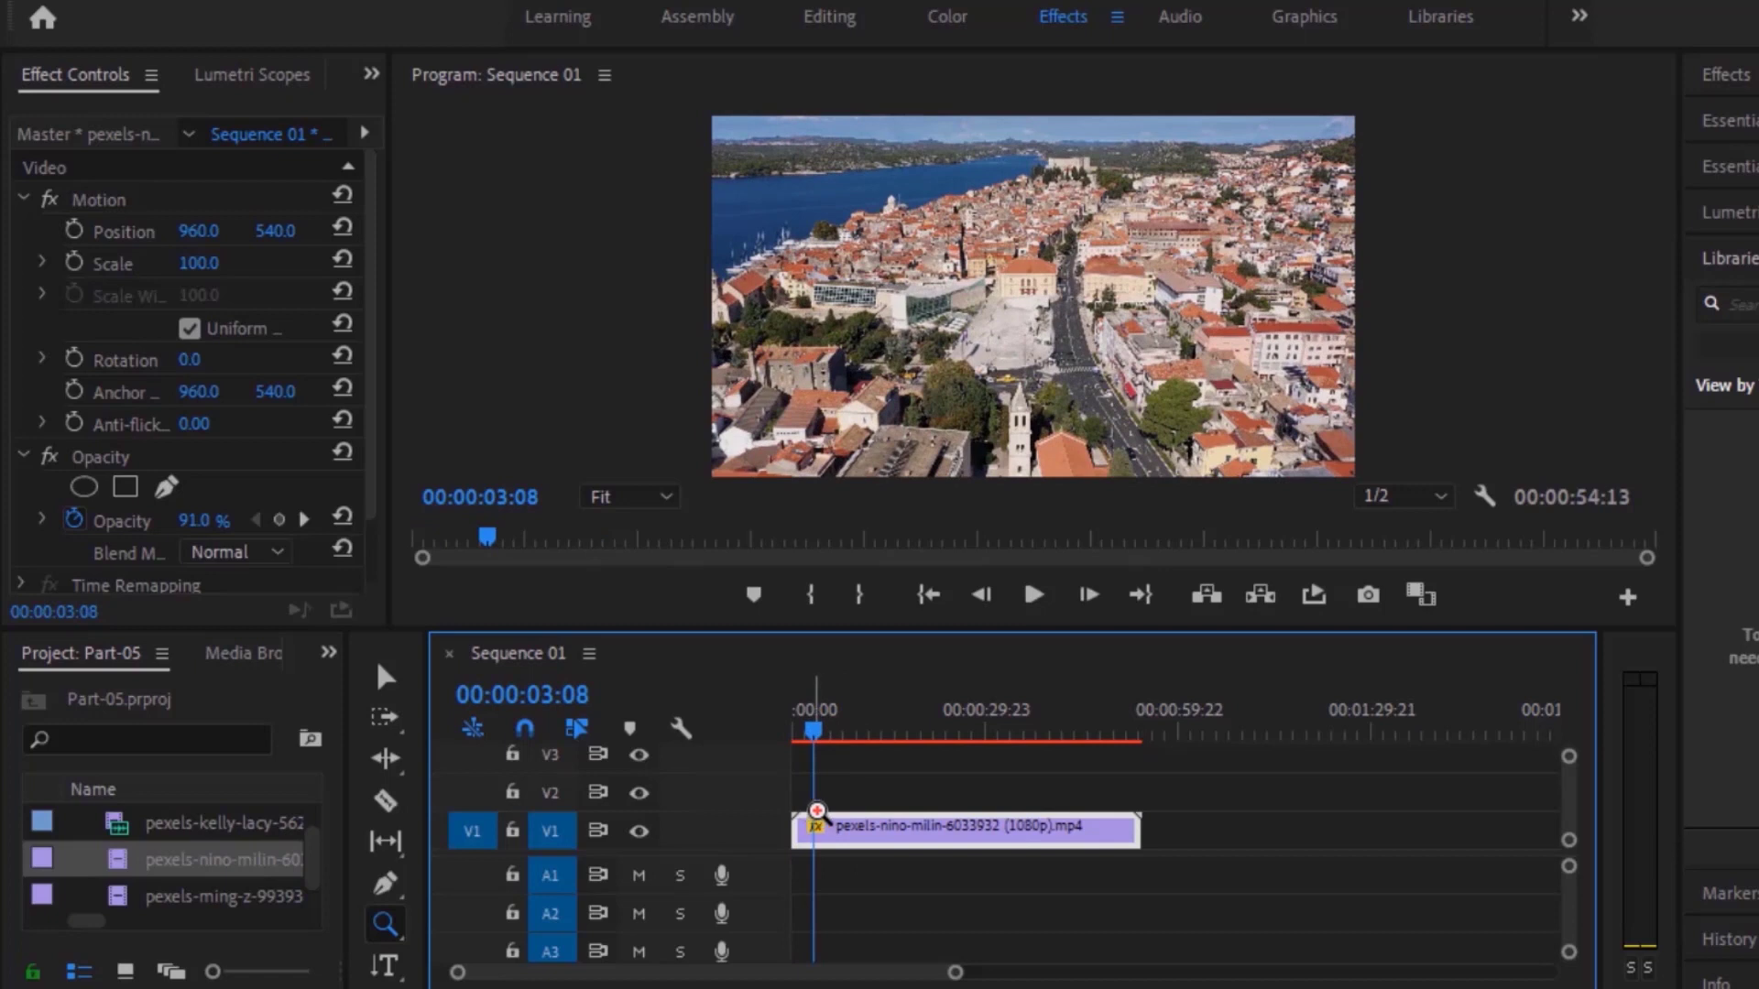
{"action": "left_click", "coordinate": [830, 793]}
{"action": "left_click", "coordinate": [833, 791]}
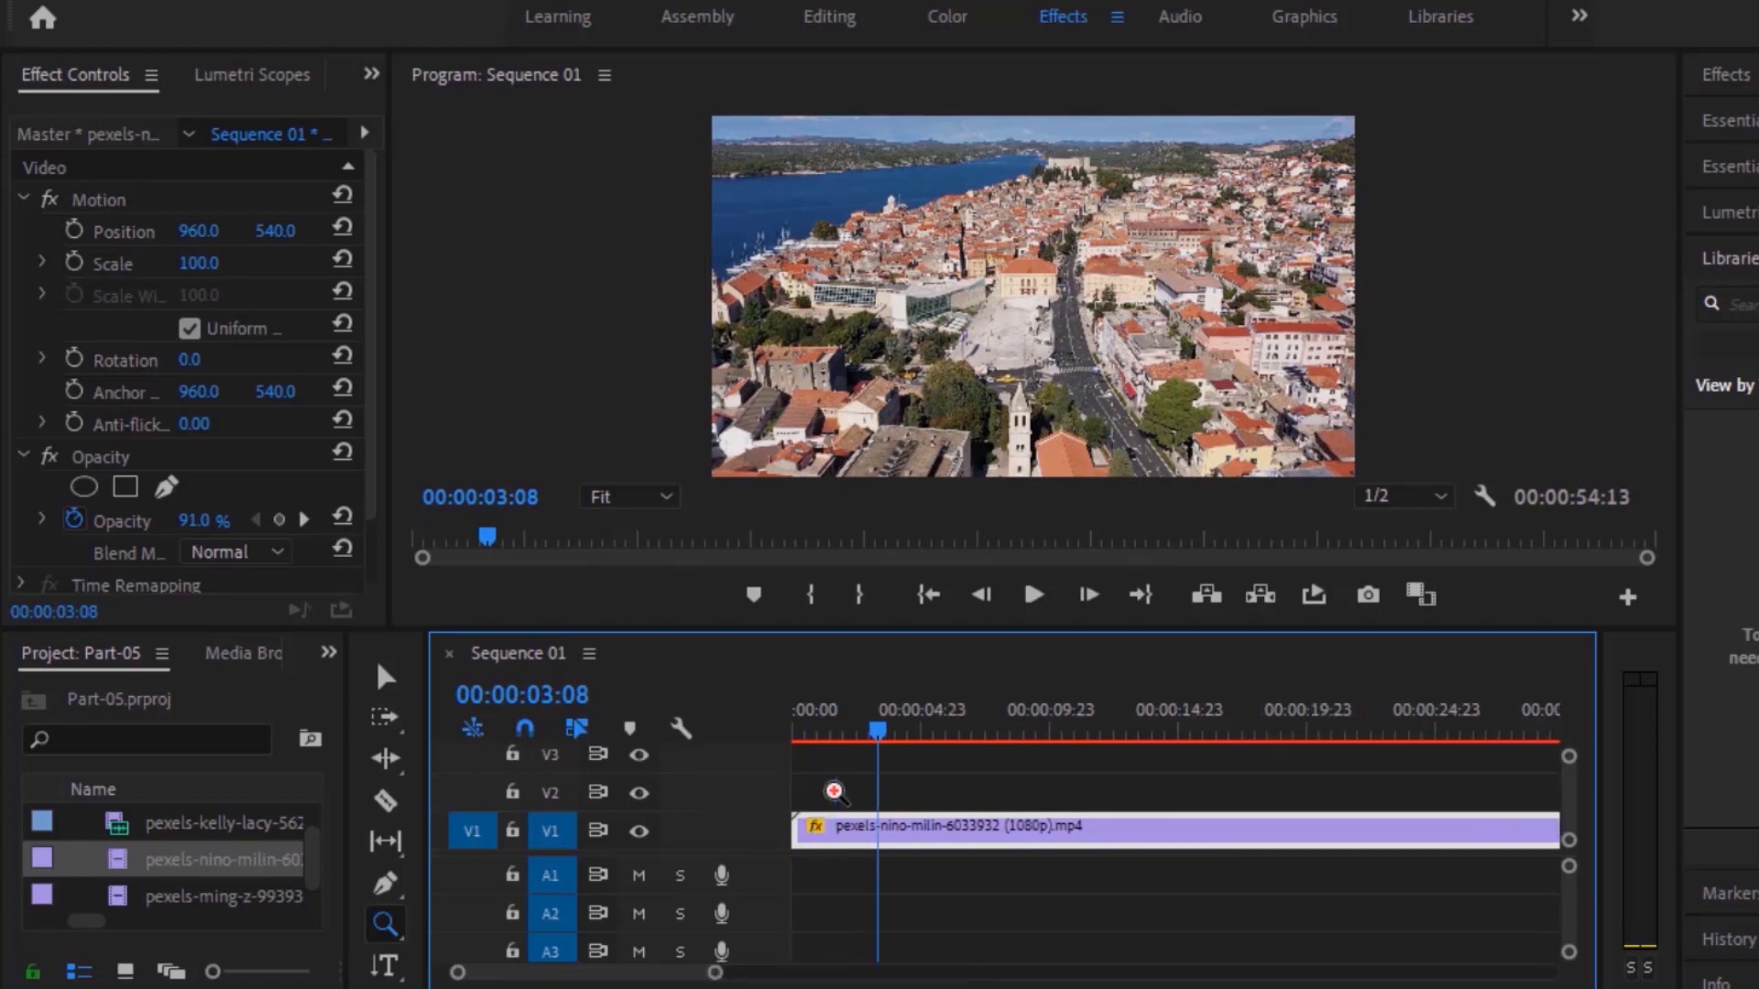
{"action": "left_click", "coordinate": [834, 791]}
{"action": "left_click", "coordinate": [834, 791]}
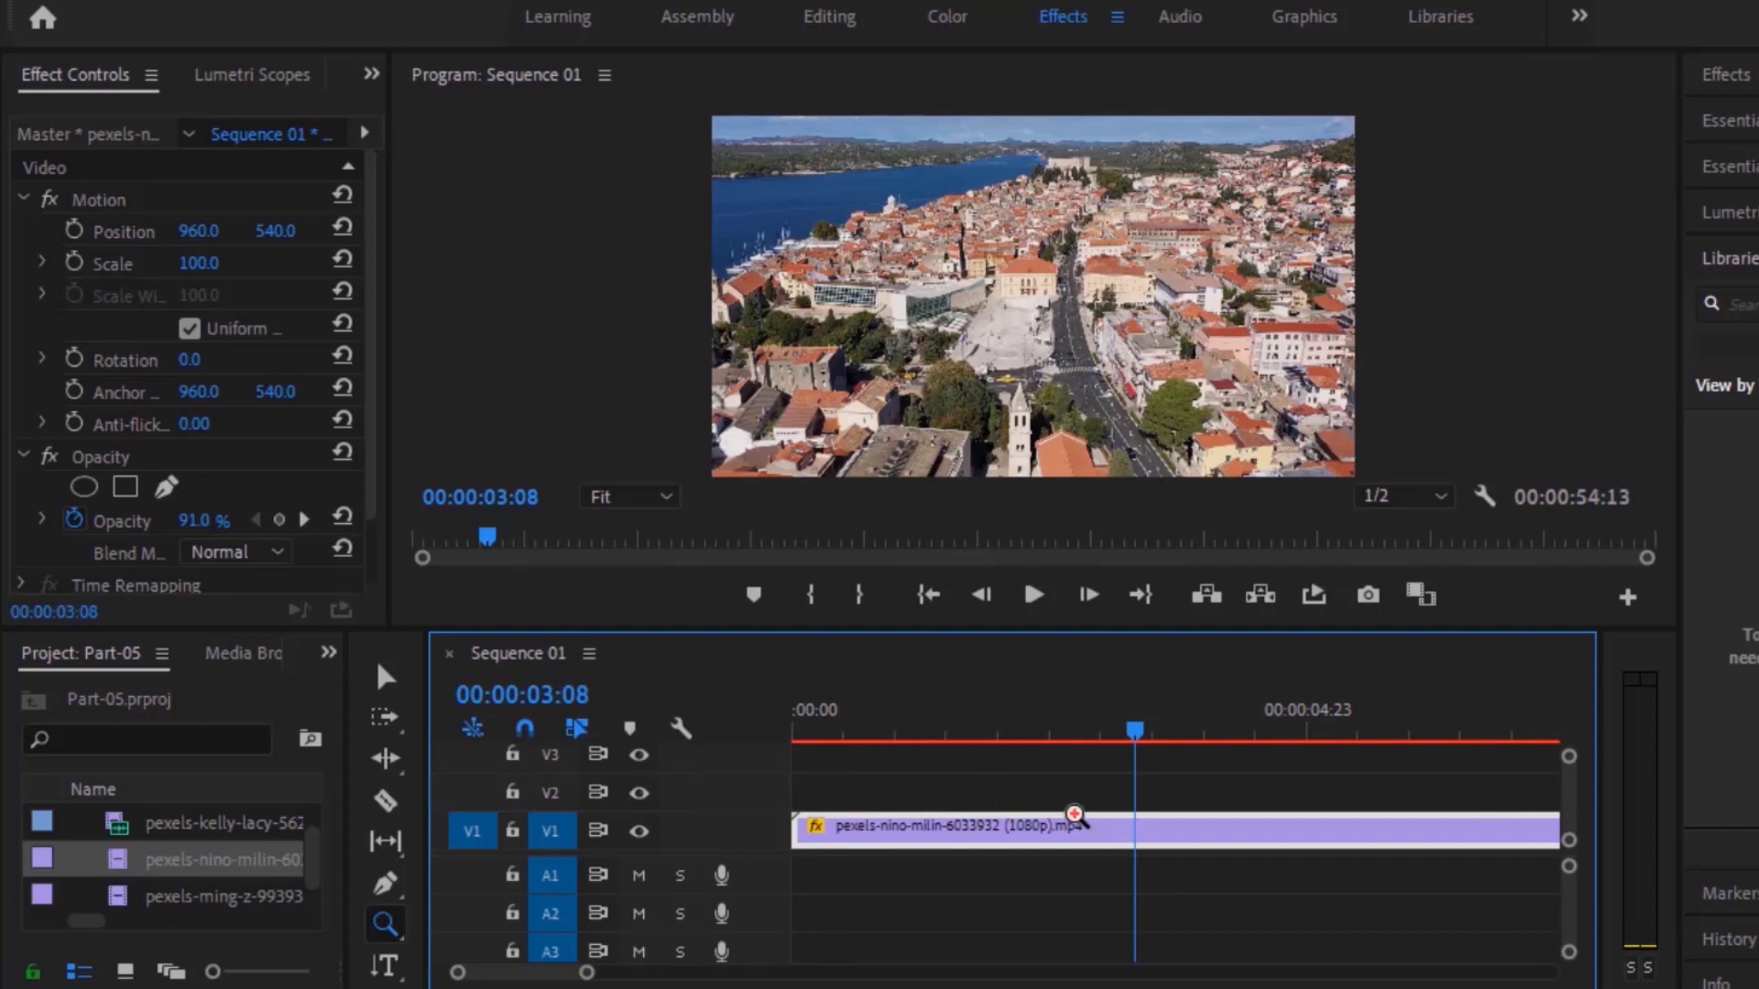
- Place the playhead at 00:00:04:00 and magnify the timeline further around it
{"action": "left_click_drag", "start_coordinate": [1134, 744], "coordinate": [1202, 737]}
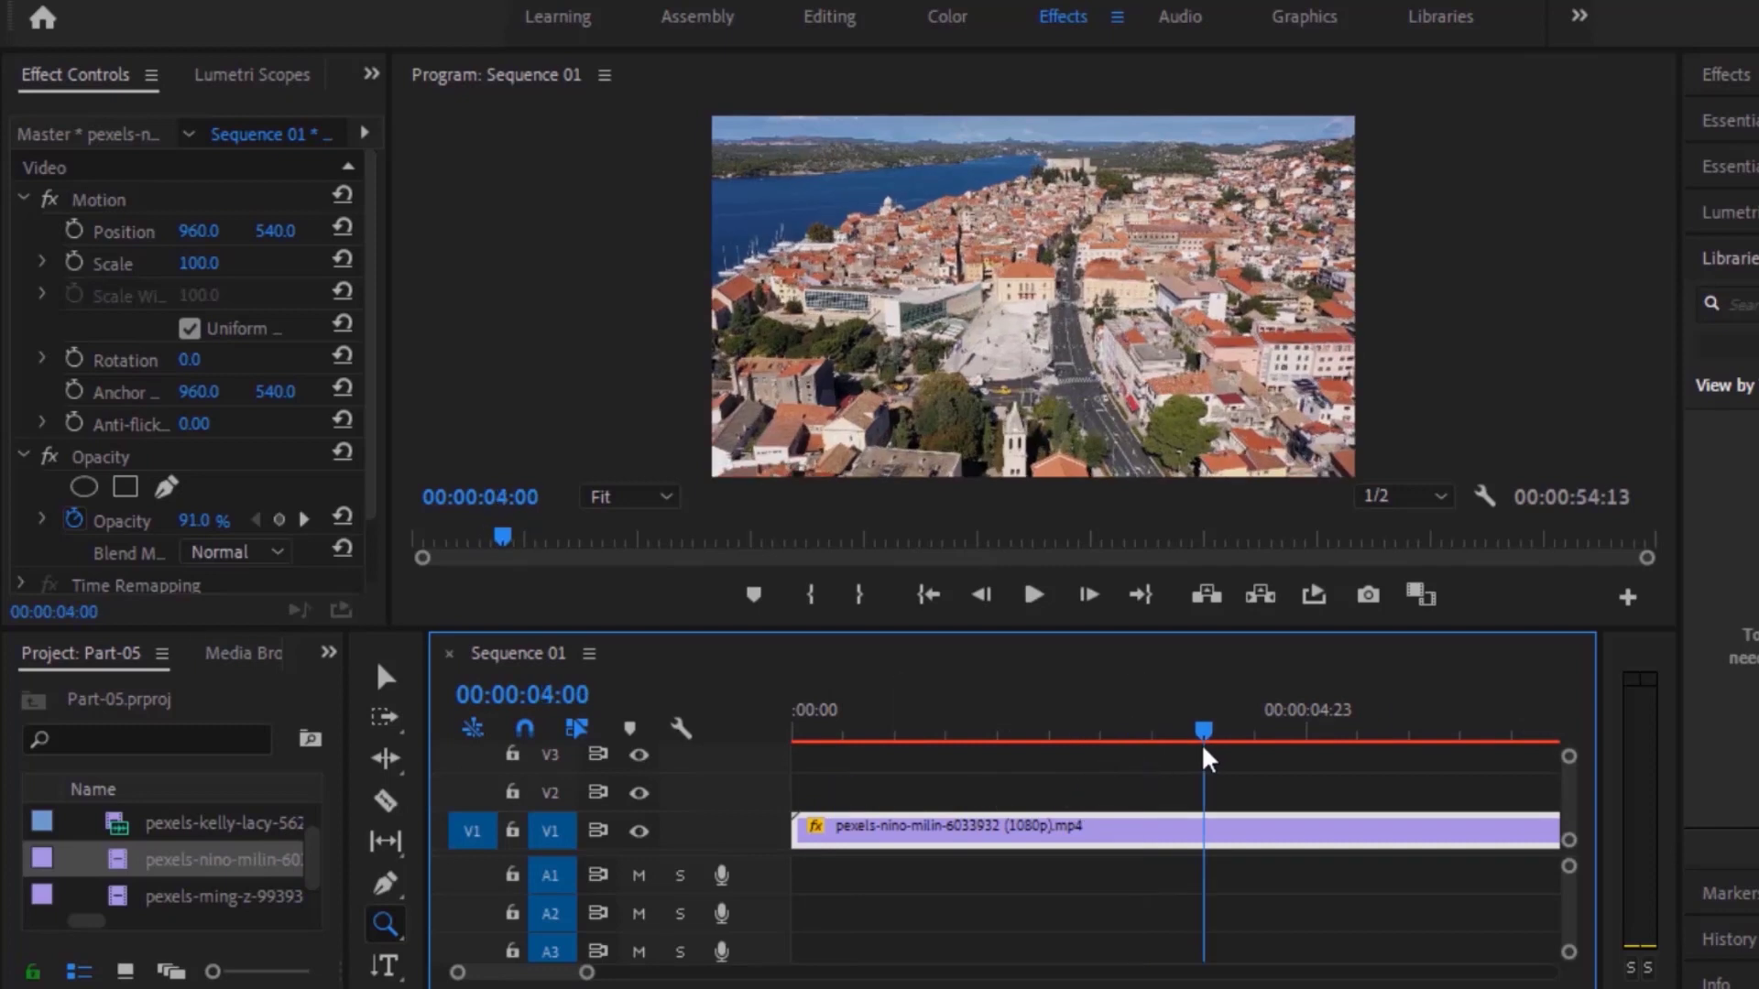
{"action": "left_click", "coordinate": [1220, 789]}
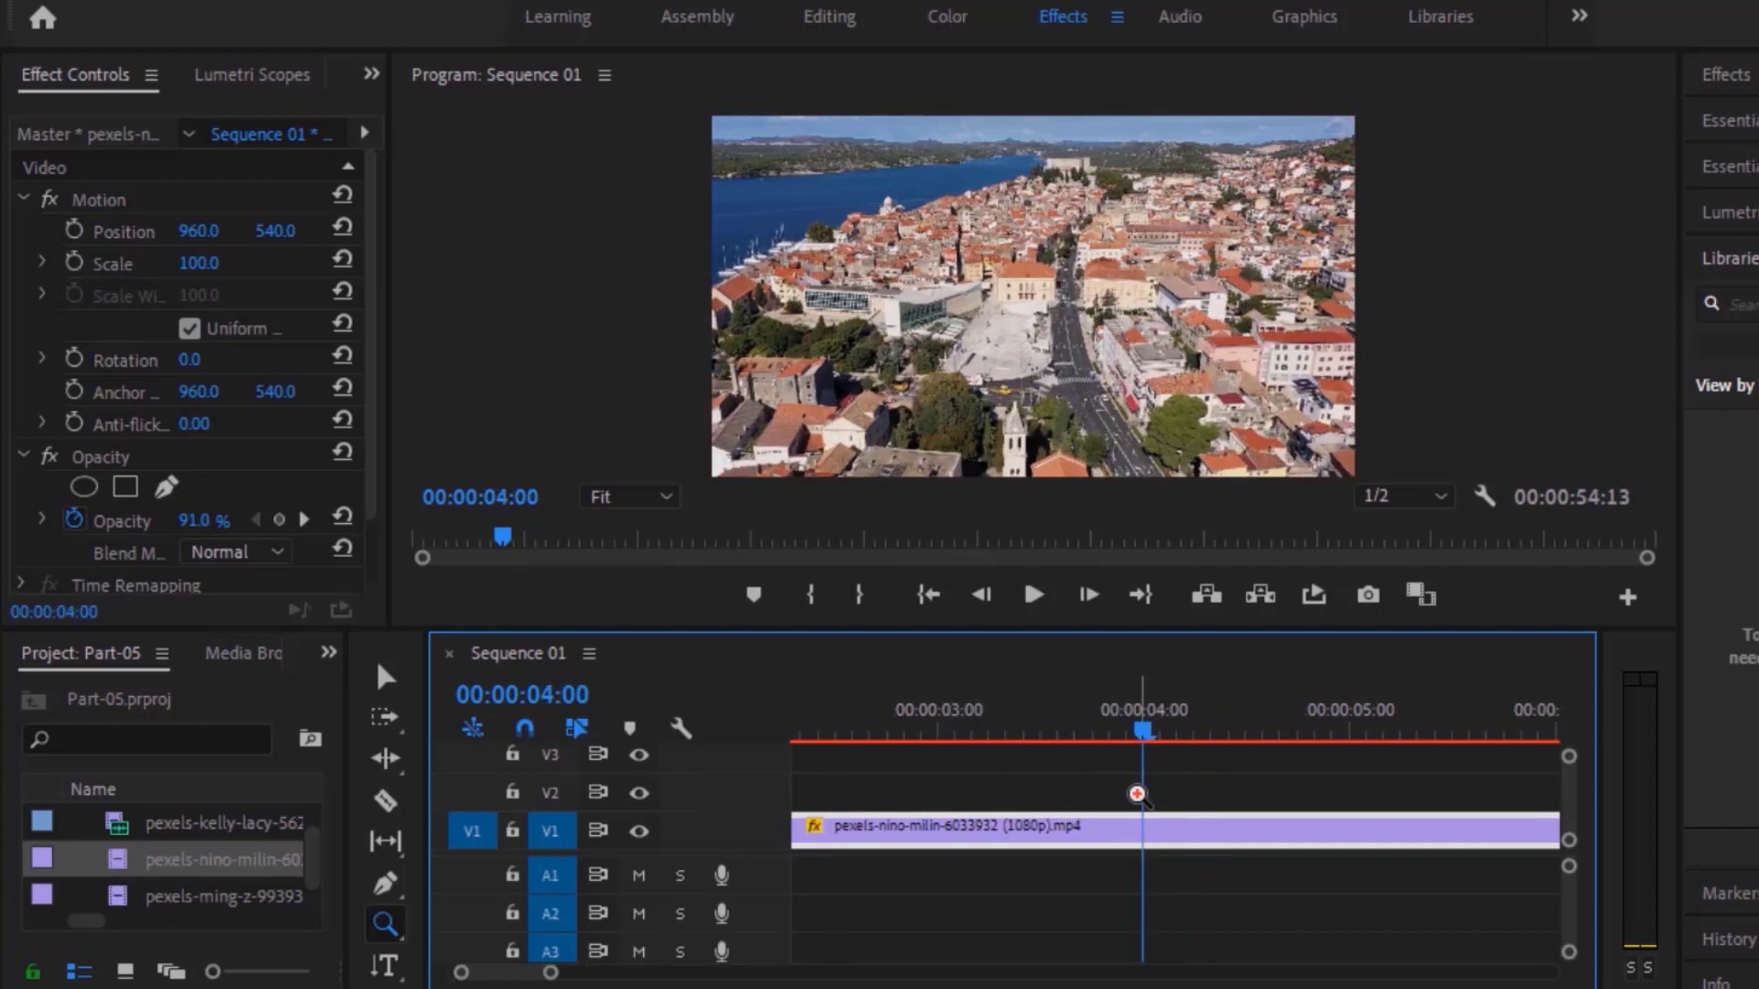
{"action": "left_click", "coordinate": [1136, 795]}
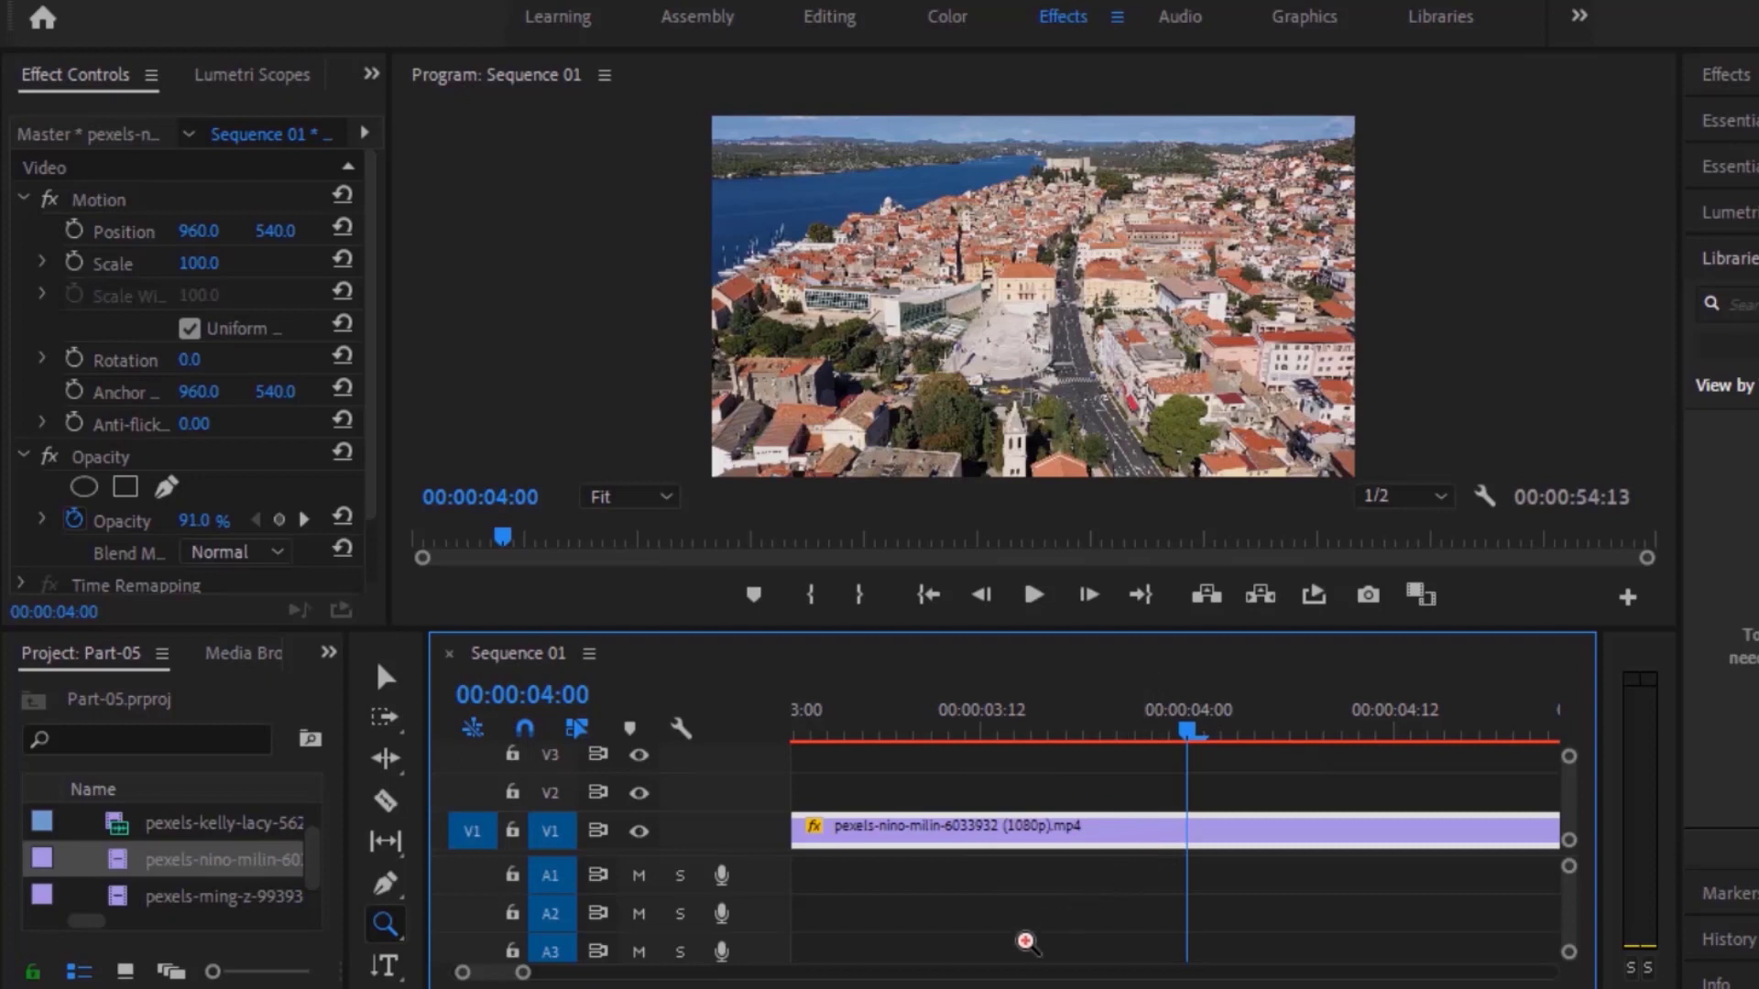
- Widen the timeline's visible range and look along the city clip to its end and back
{"action": "left_click_drag", "start_coordinate": [523, 976], "coordinate": [742, 982]}
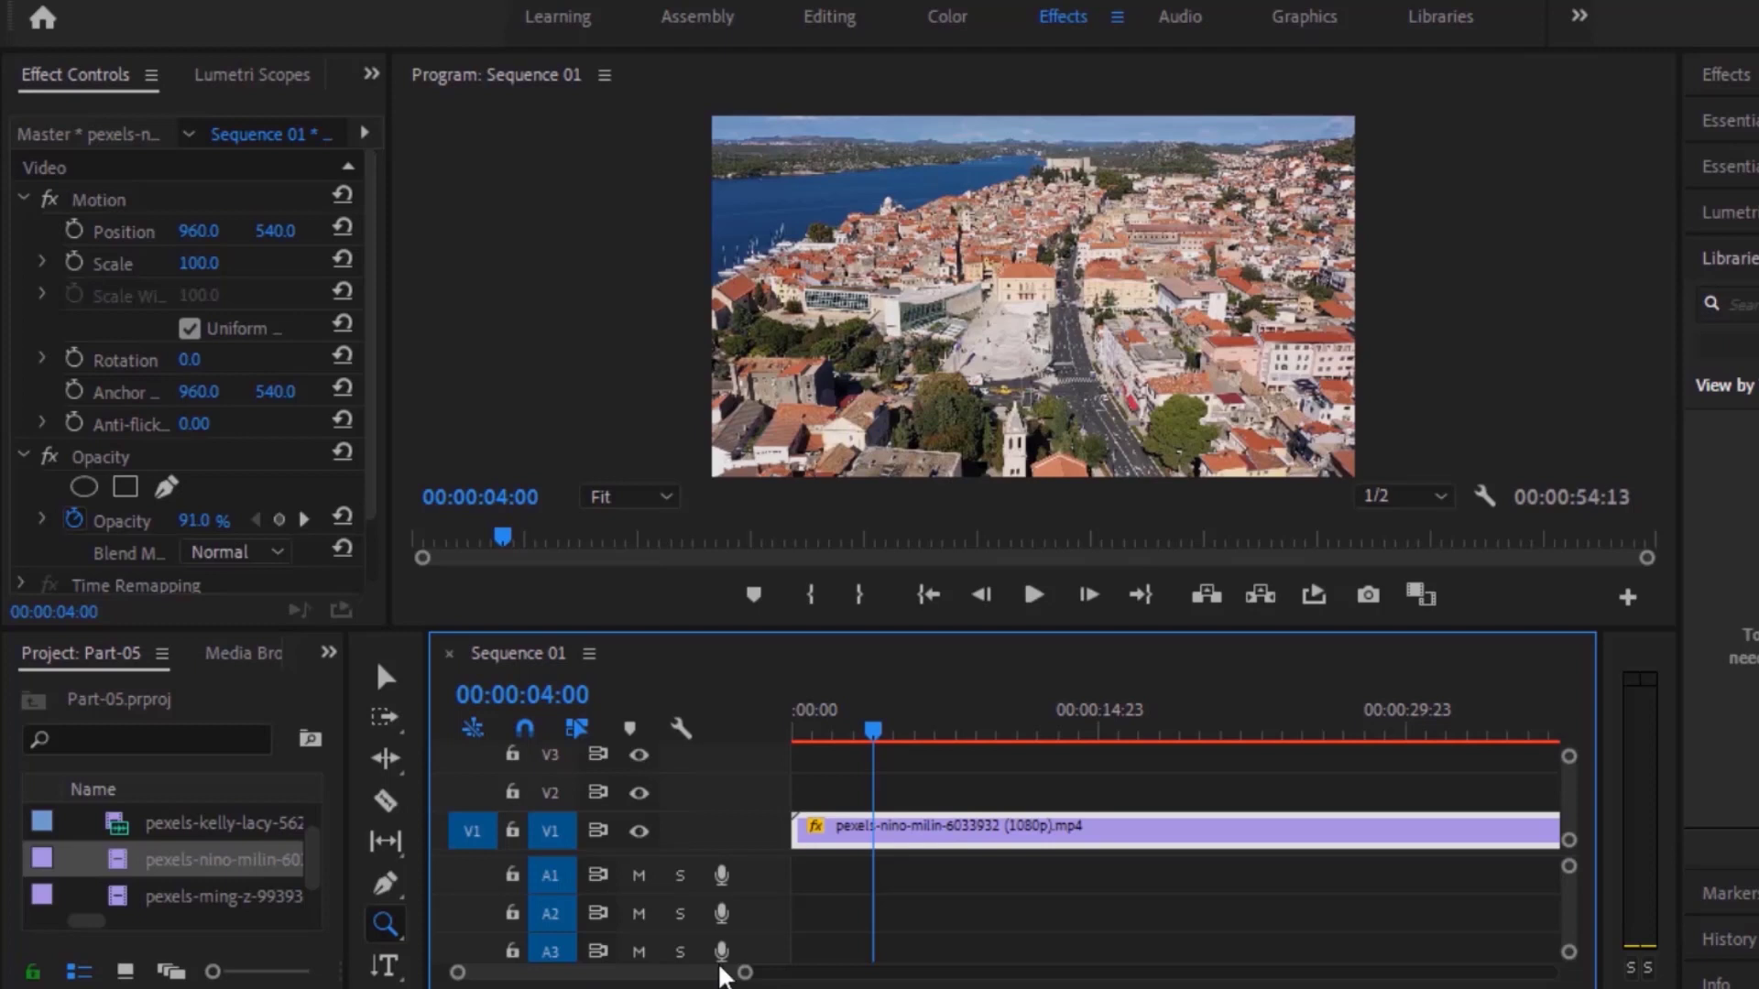
{"action": "scroll", "coordinate": [748, 978], "scroll_direction": "down", "scroll_amount": 3}
{"action": "scroll", "coordinate": [747, 974], "scroll_direction": "up", "scroll_amount": 3}
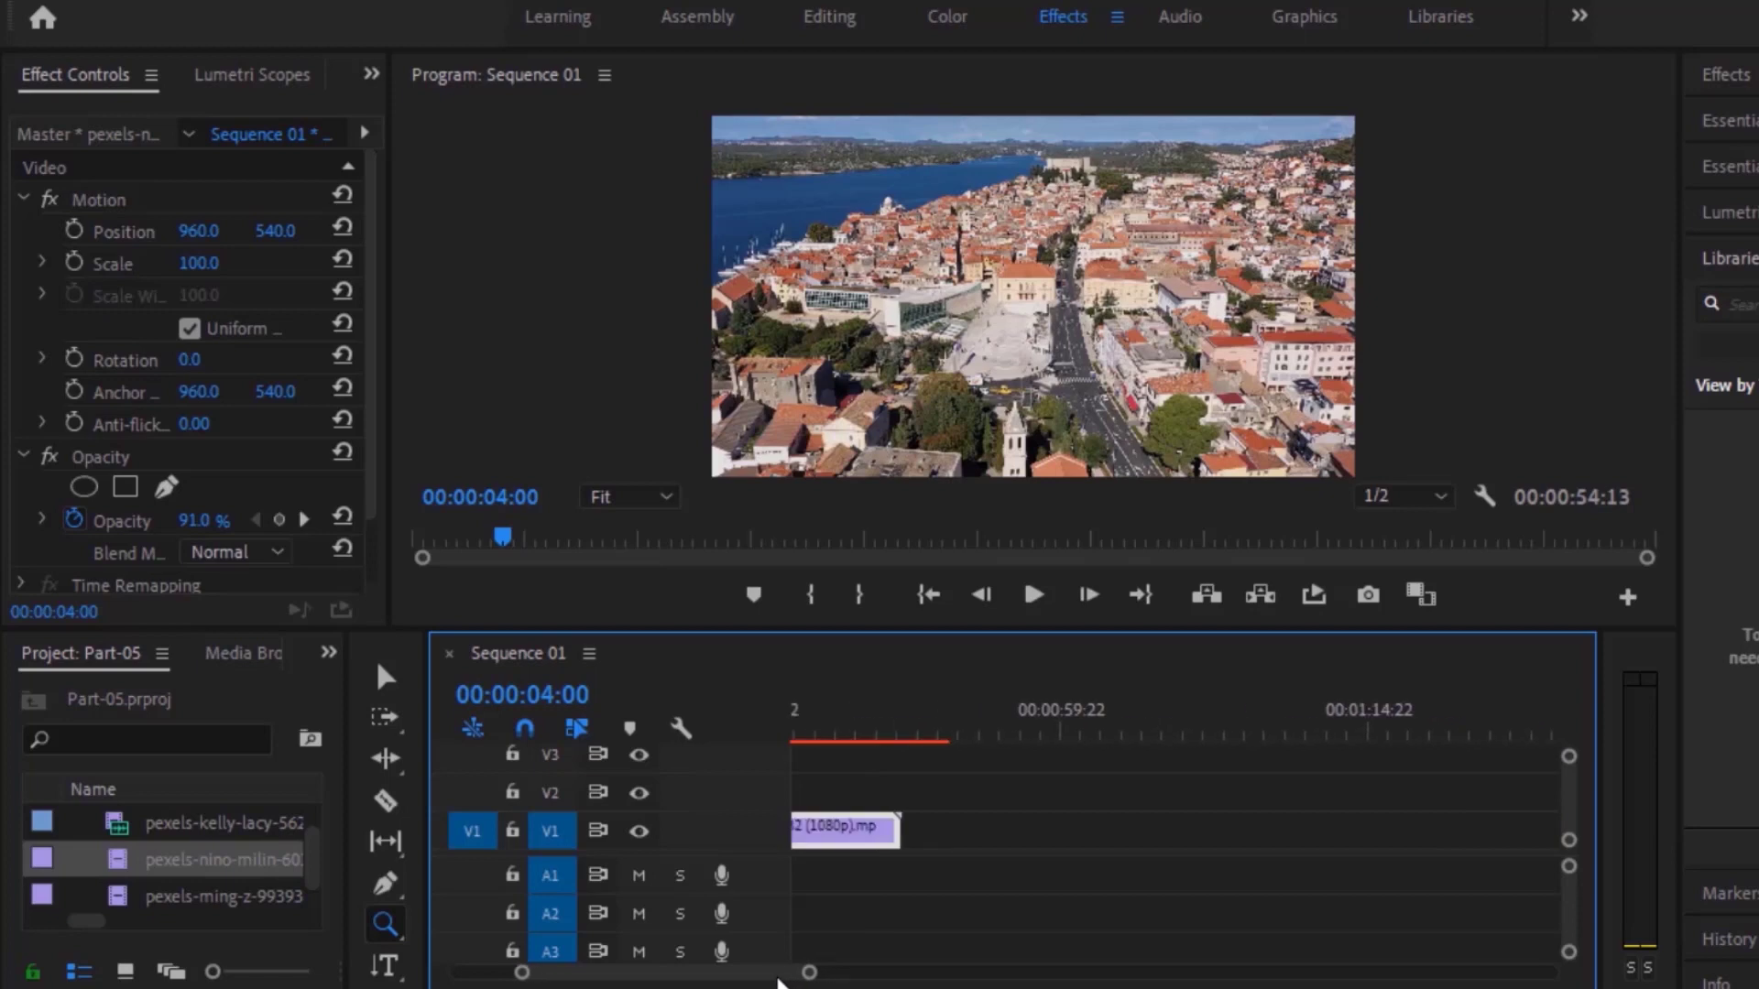
{"action": "left_click_drag", "start_coordinate": [759, 976], "coordinate": [823, 984]}
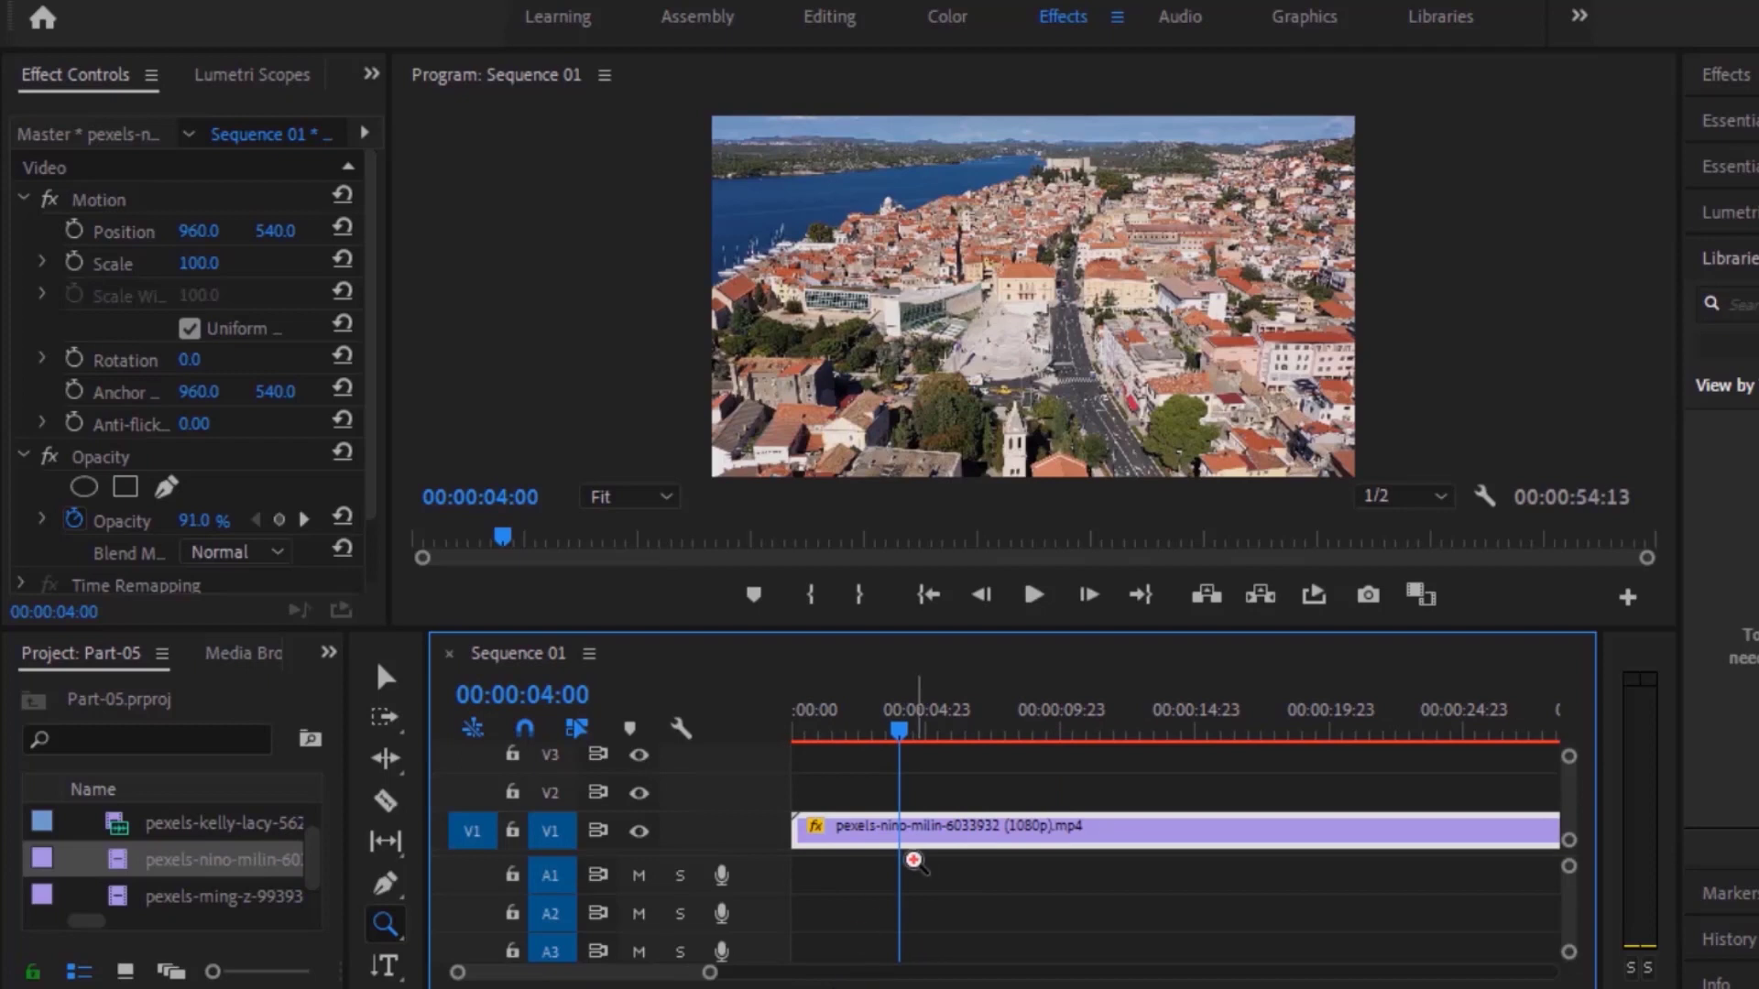
- Switch to the Selection tool and try several timeline zoom levels, finishing with the whole city clip in view
{"action": "left_click", "coordinate": [384, 678]}
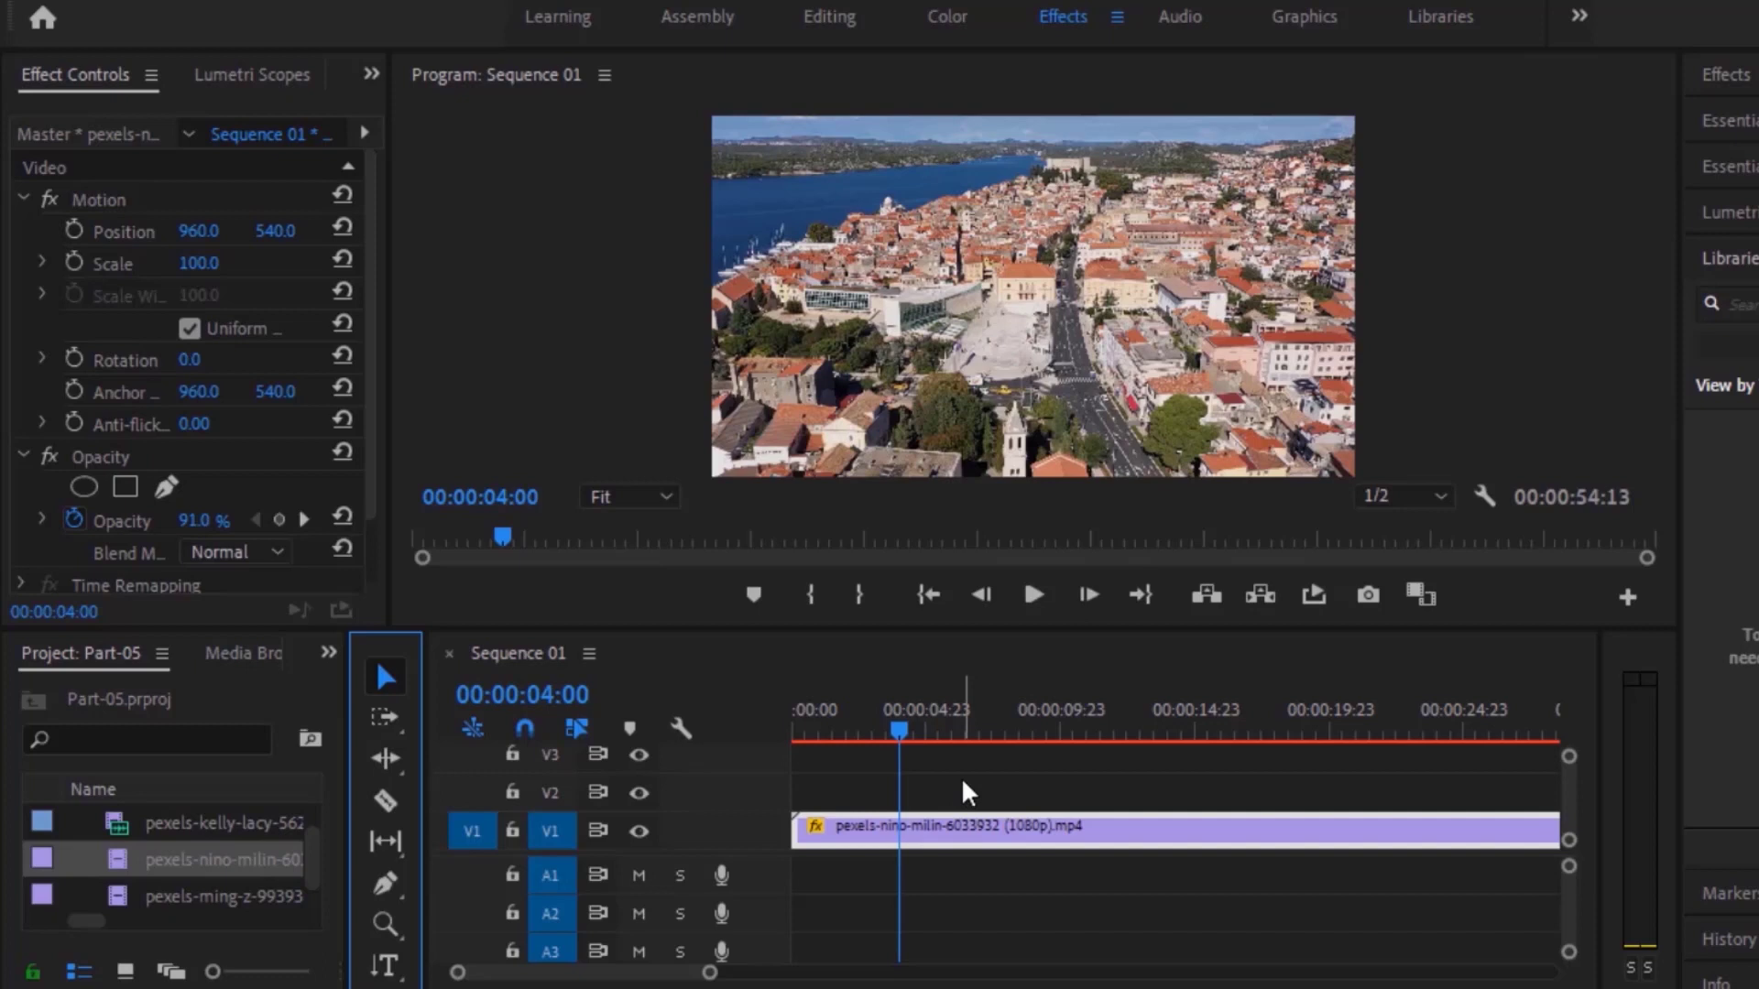
{"action": "key", "text": "minus"}
{"action": "key", "text": "minus"}
{"action": "key", "text": "minus"}
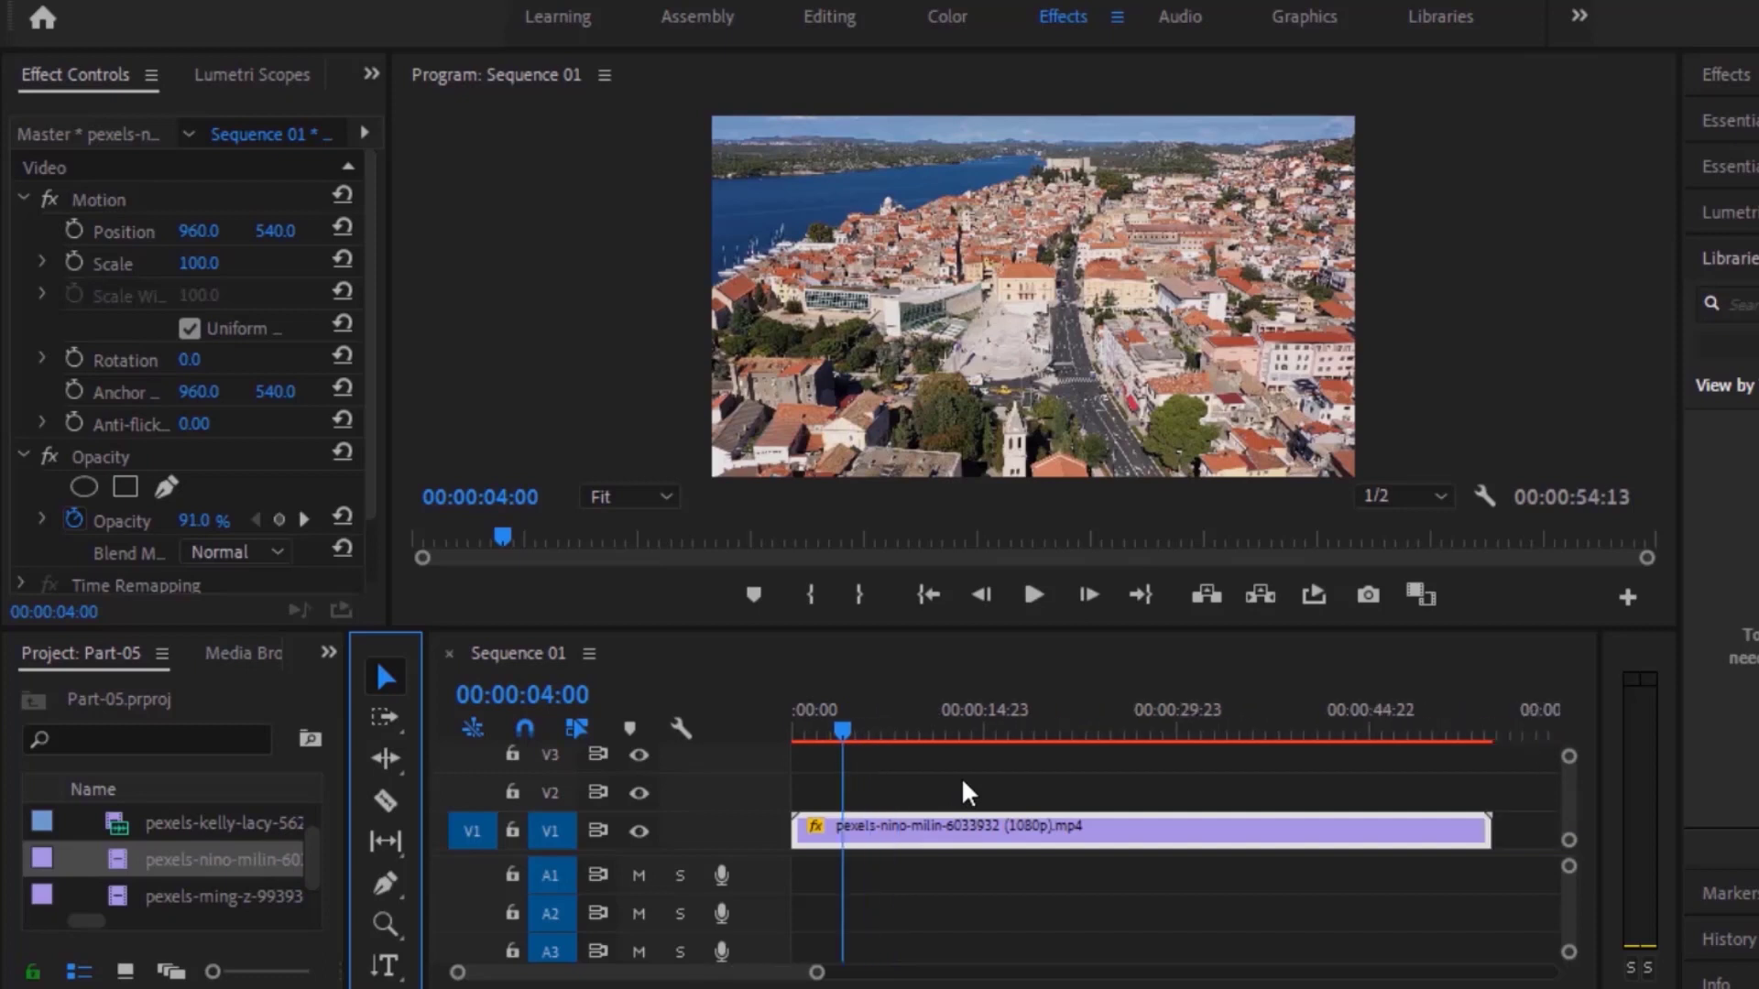
{"action": "key", "text": "minus"}
{"action": "key", "text": "minus"}
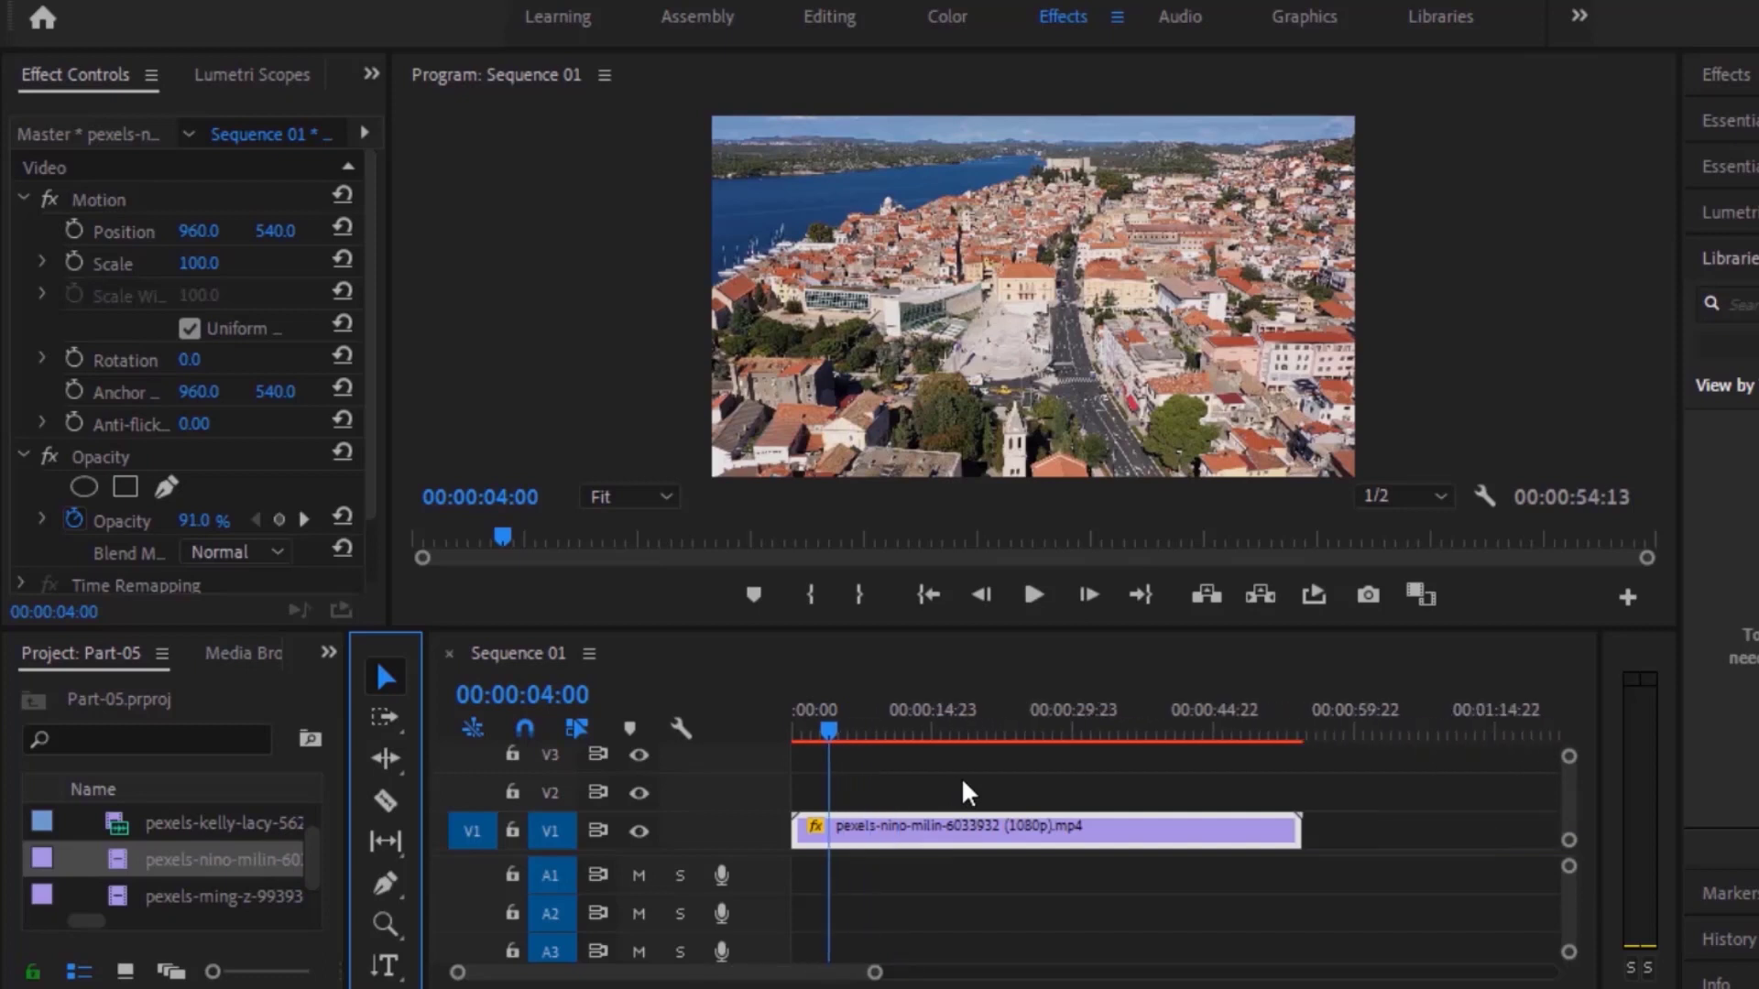
{"action": "key", "text": "equal"}
{"action": "key", "text": "equal"}
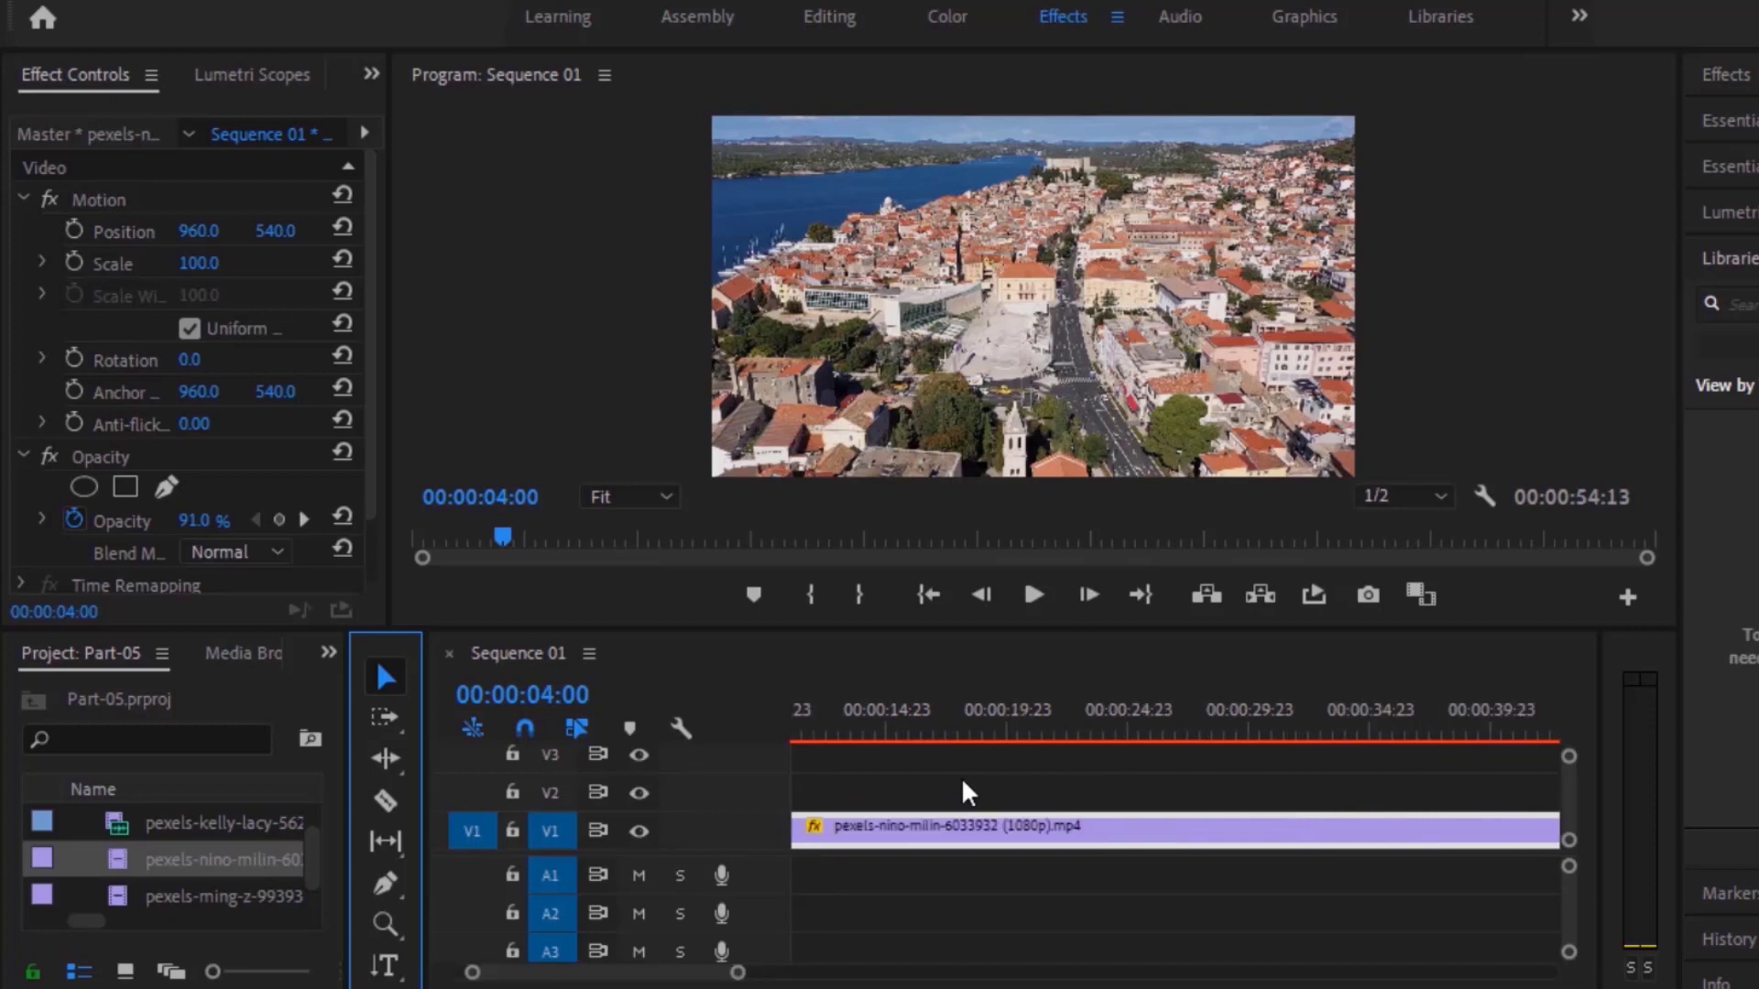
{"action": "scroll", "coordinate": [960, 777], "scroll_direction": "up", "scroll_amount": 3}
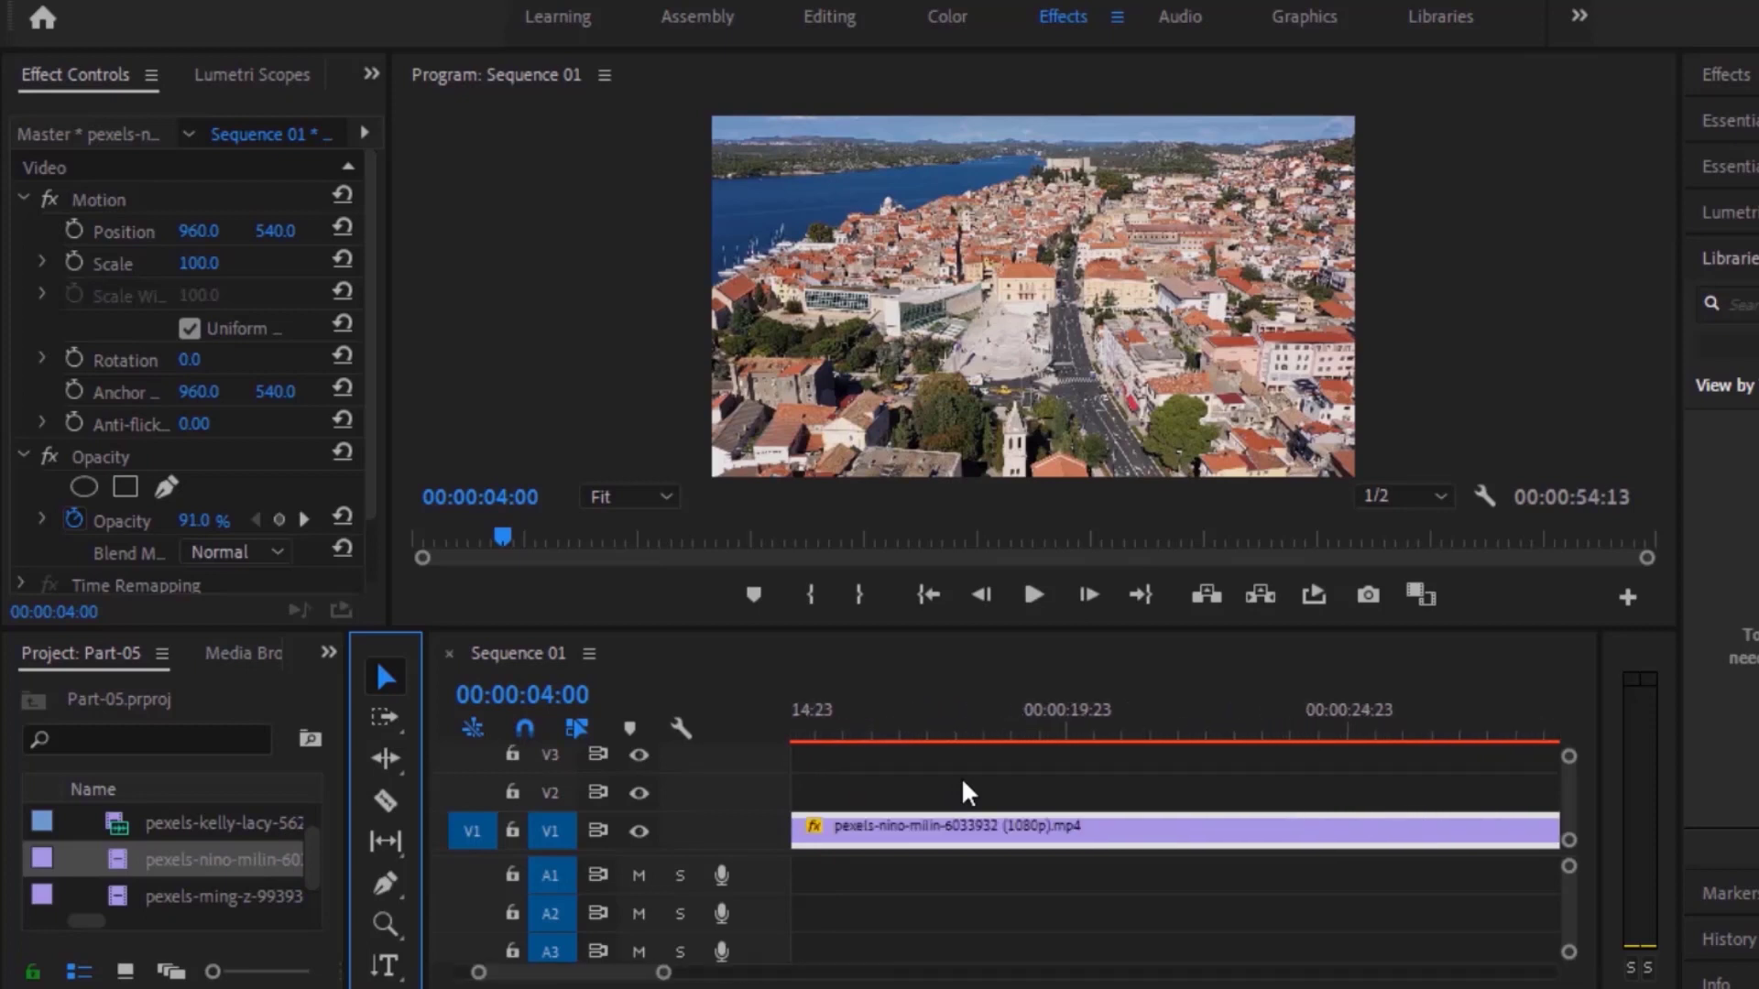
{"action": "scroll", "coordinate": [961, 783], "scroll_direction": "down", "scroll_amount": 2}
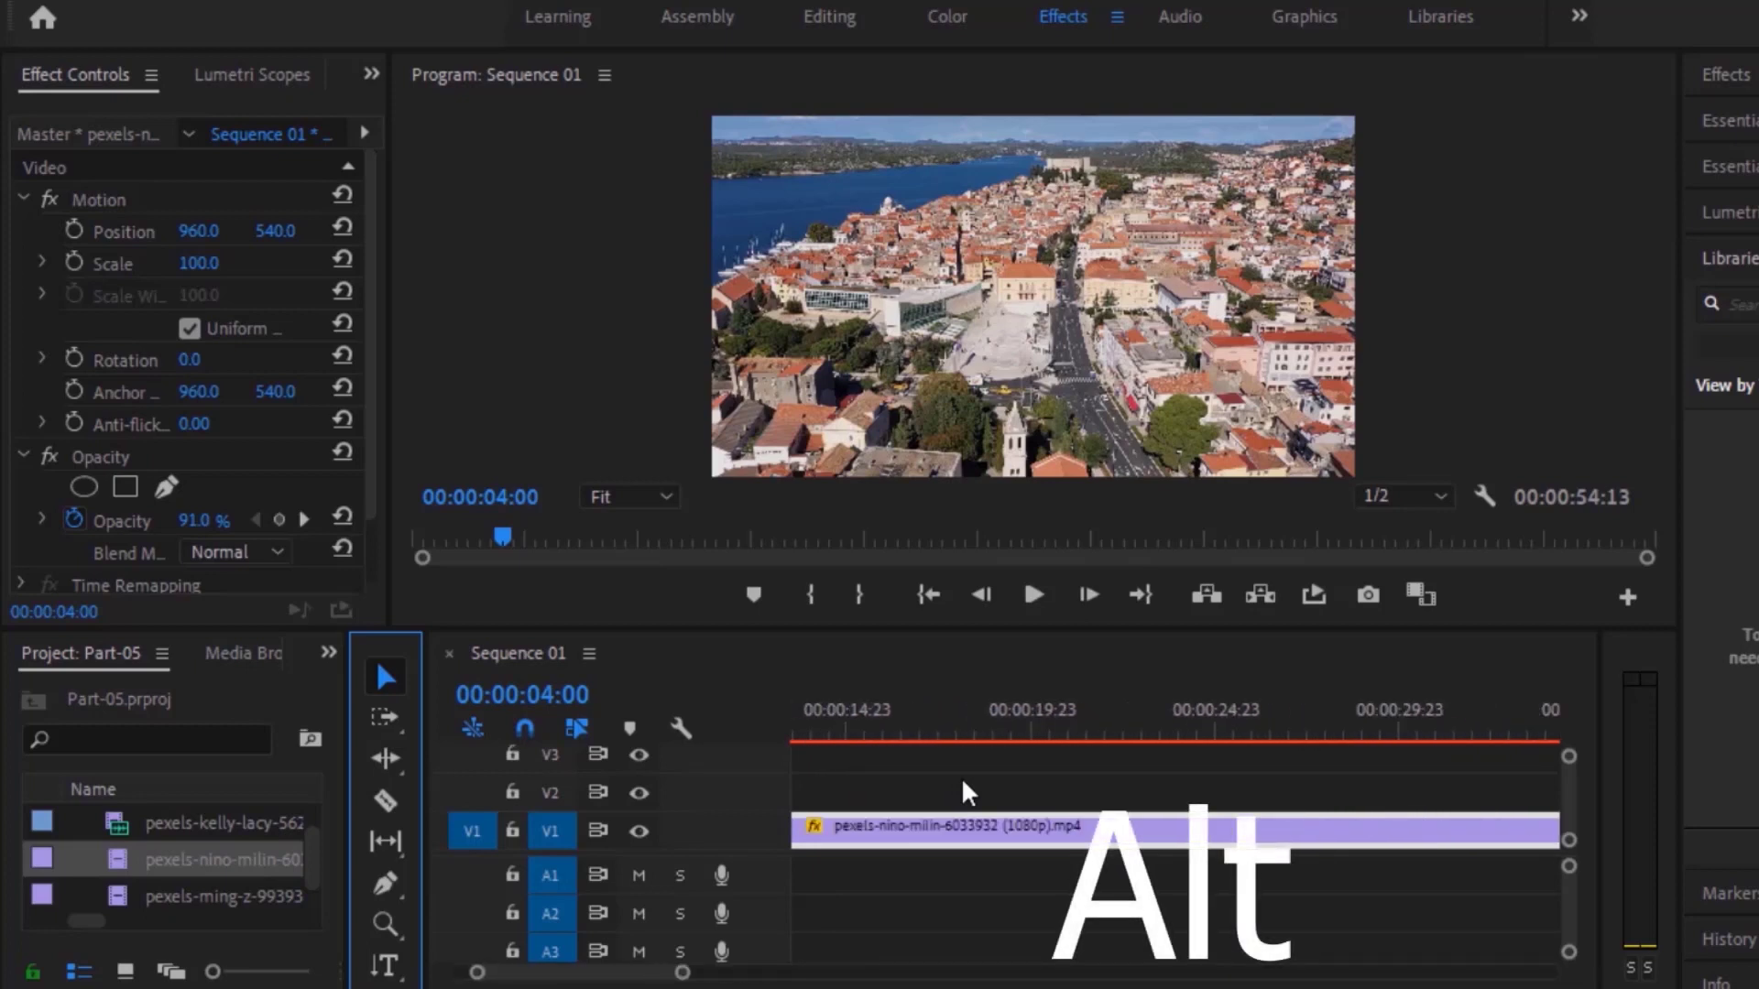
{"action": "scroll", "coordinate": [960, 777], "scroll_direction": "down", "scroll_amount": 3}
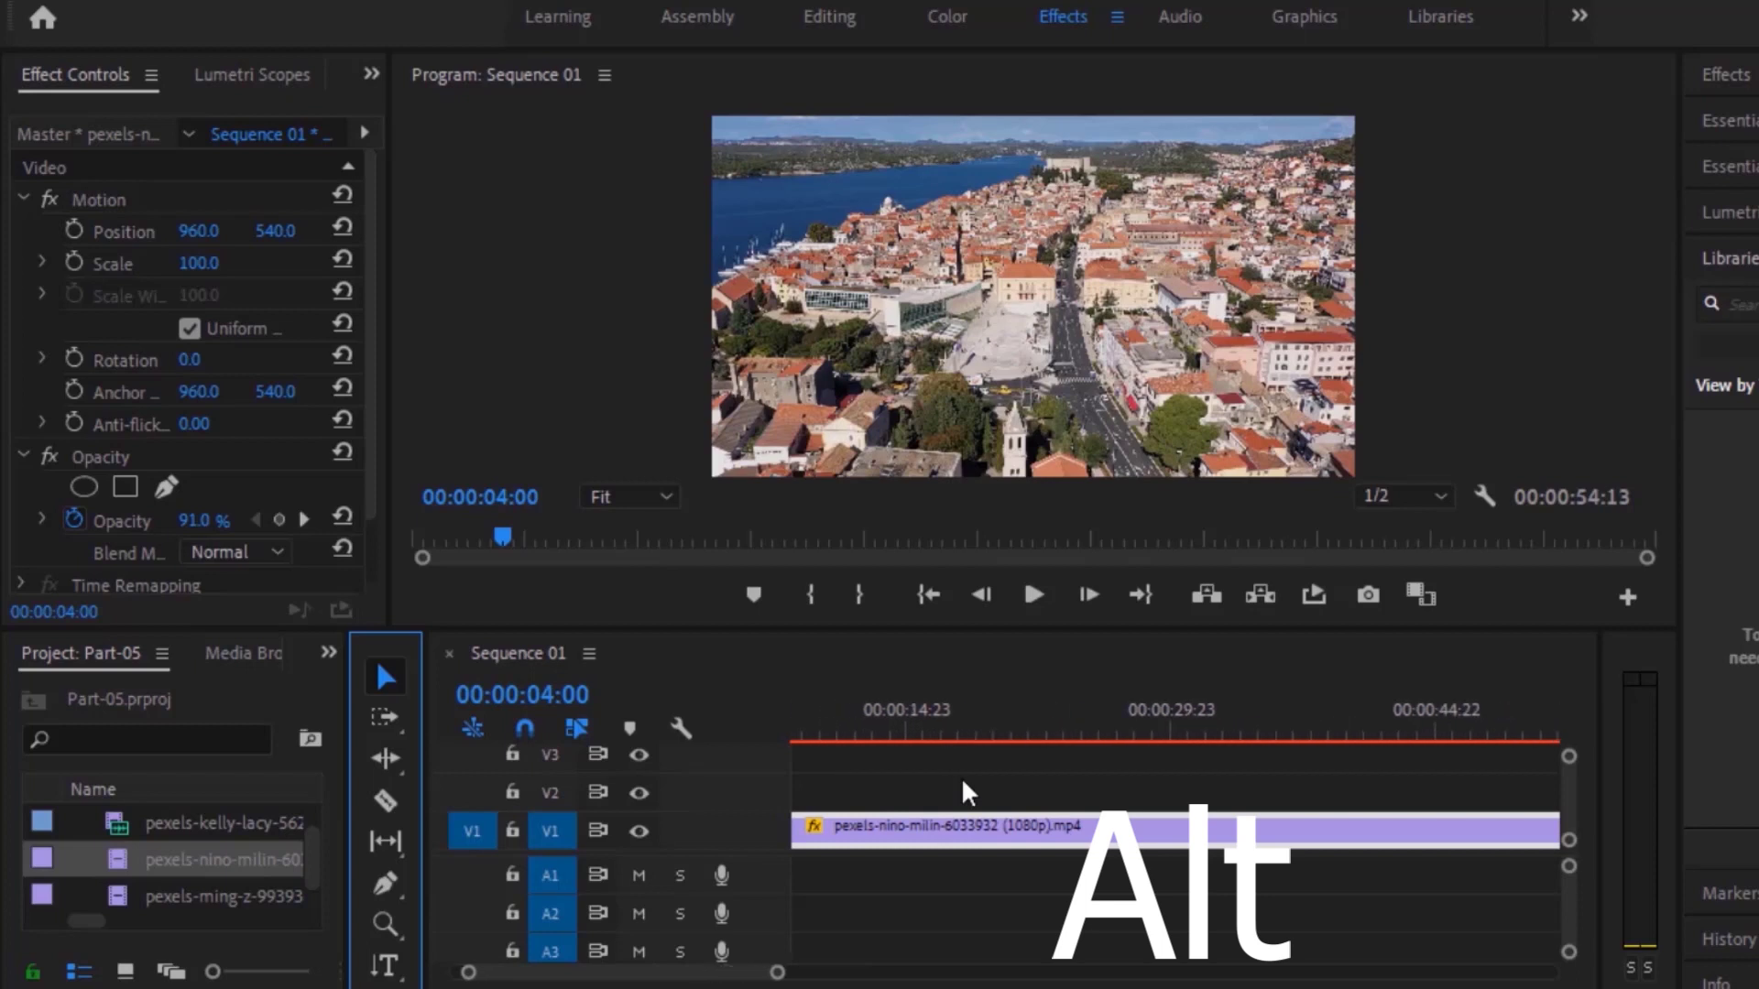
{"action": "scroll", "coordinate": [960, 777], "scroll_direction": "down", "scroll_amount": 3}
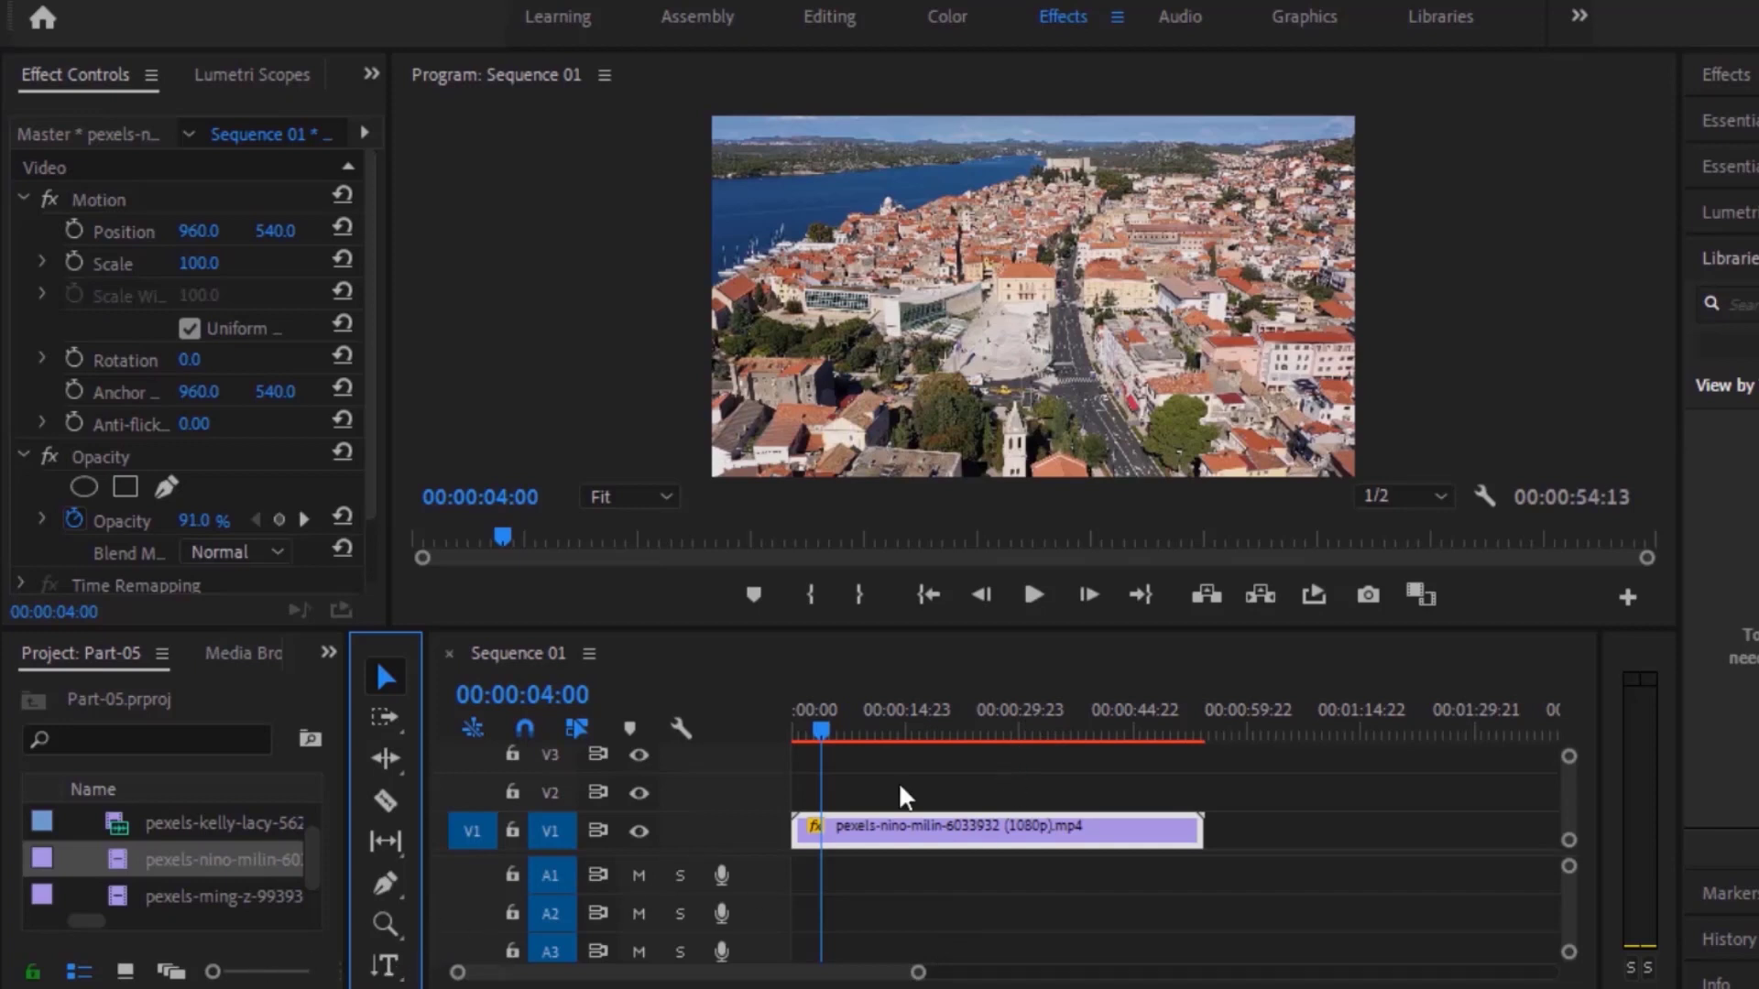
- Deselect the city clip and add the horizontal text "Techraj291" in the upper part of the frame with the Type tool
{"action": "left_click", "coordinate": [1060, 751]}
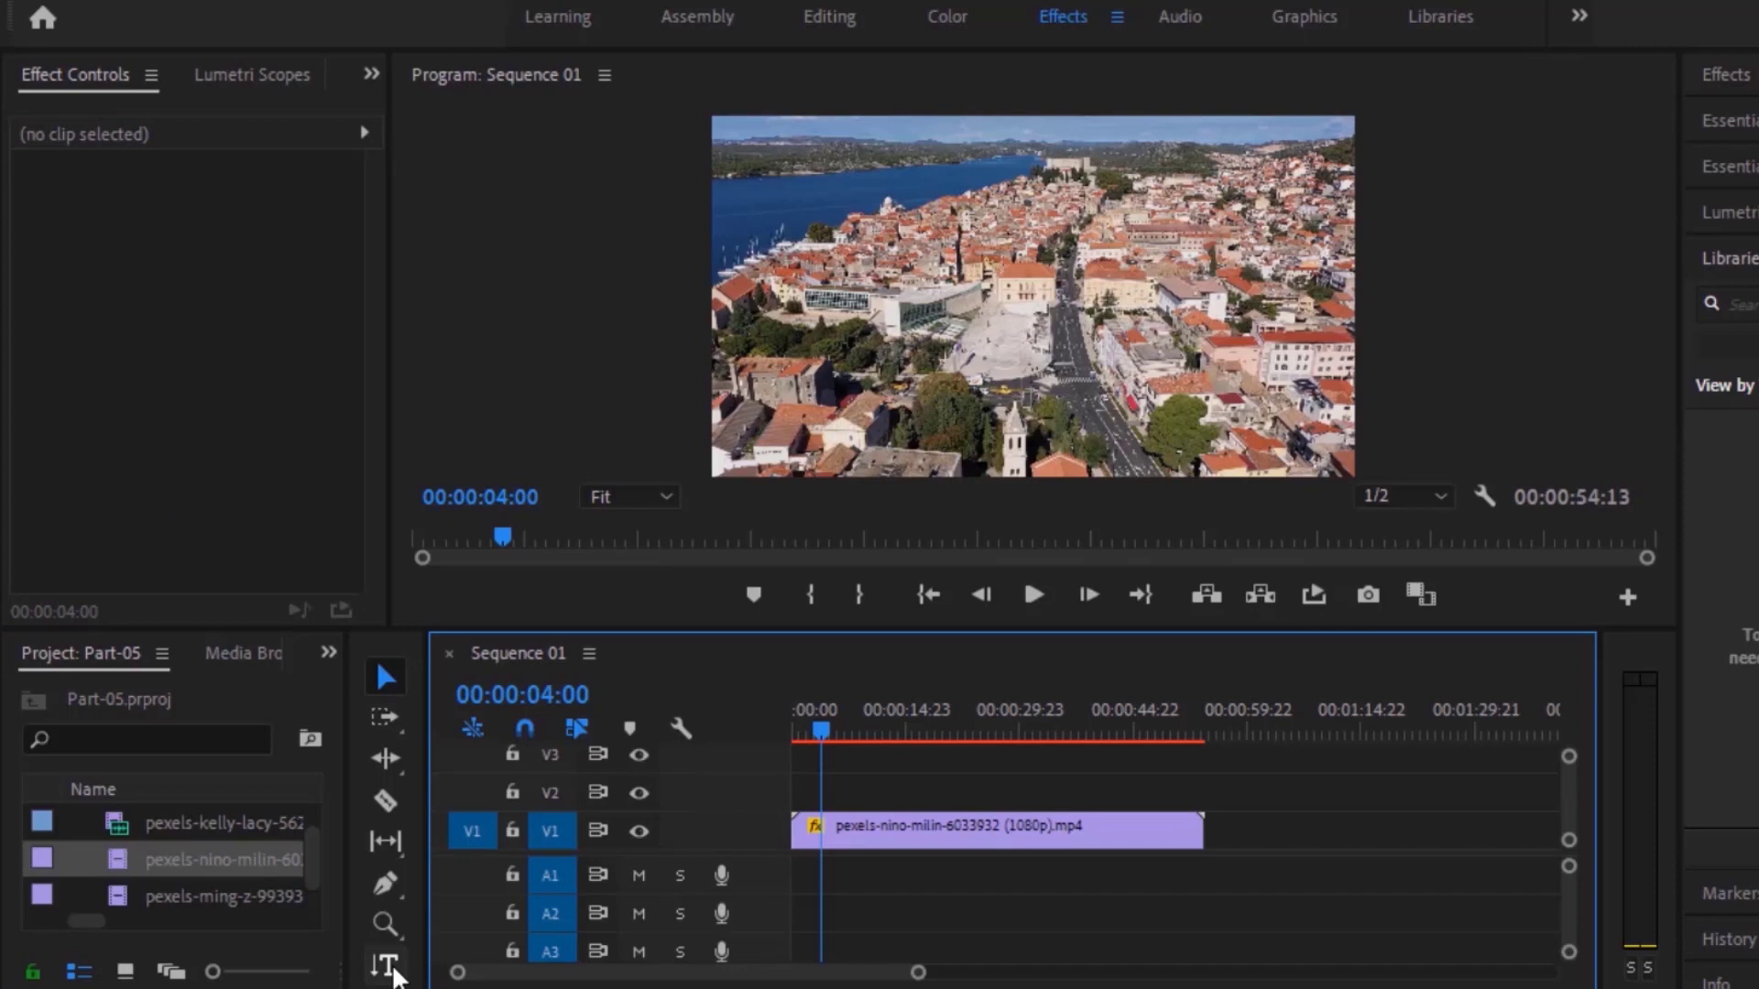
{"action": "left_click", "coordinate": [389, 967]}
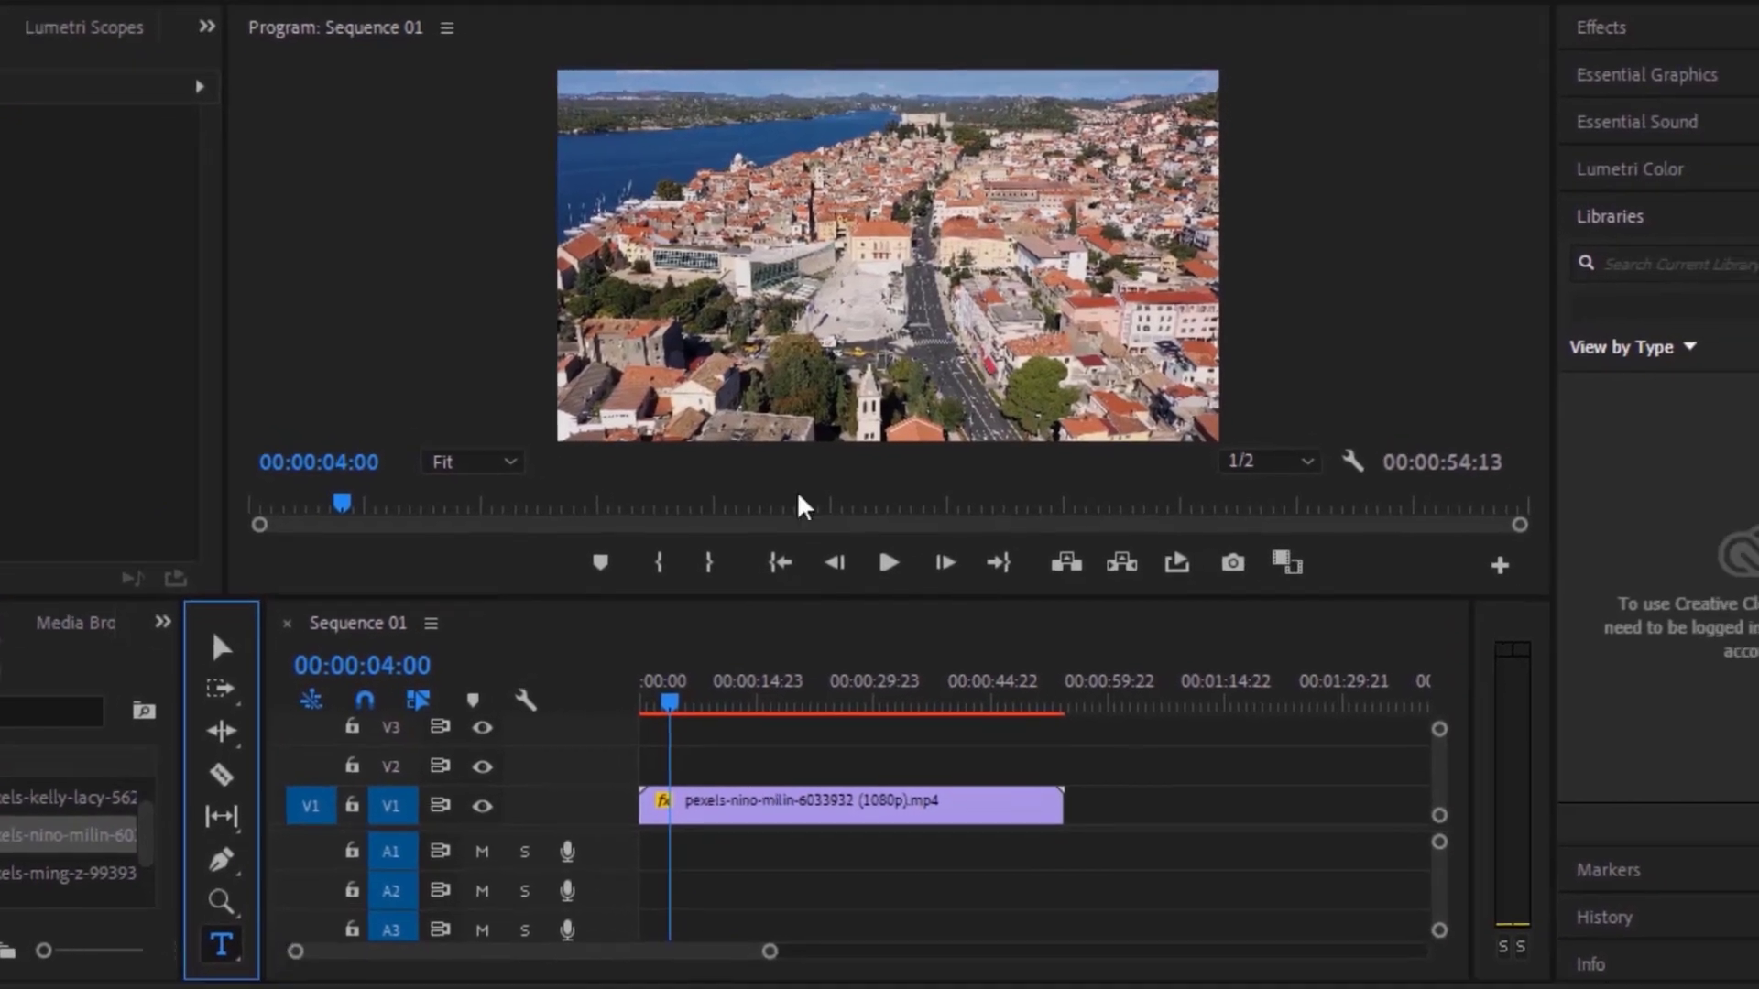
{"action": "left_click", "coordinate": [760, 172]}
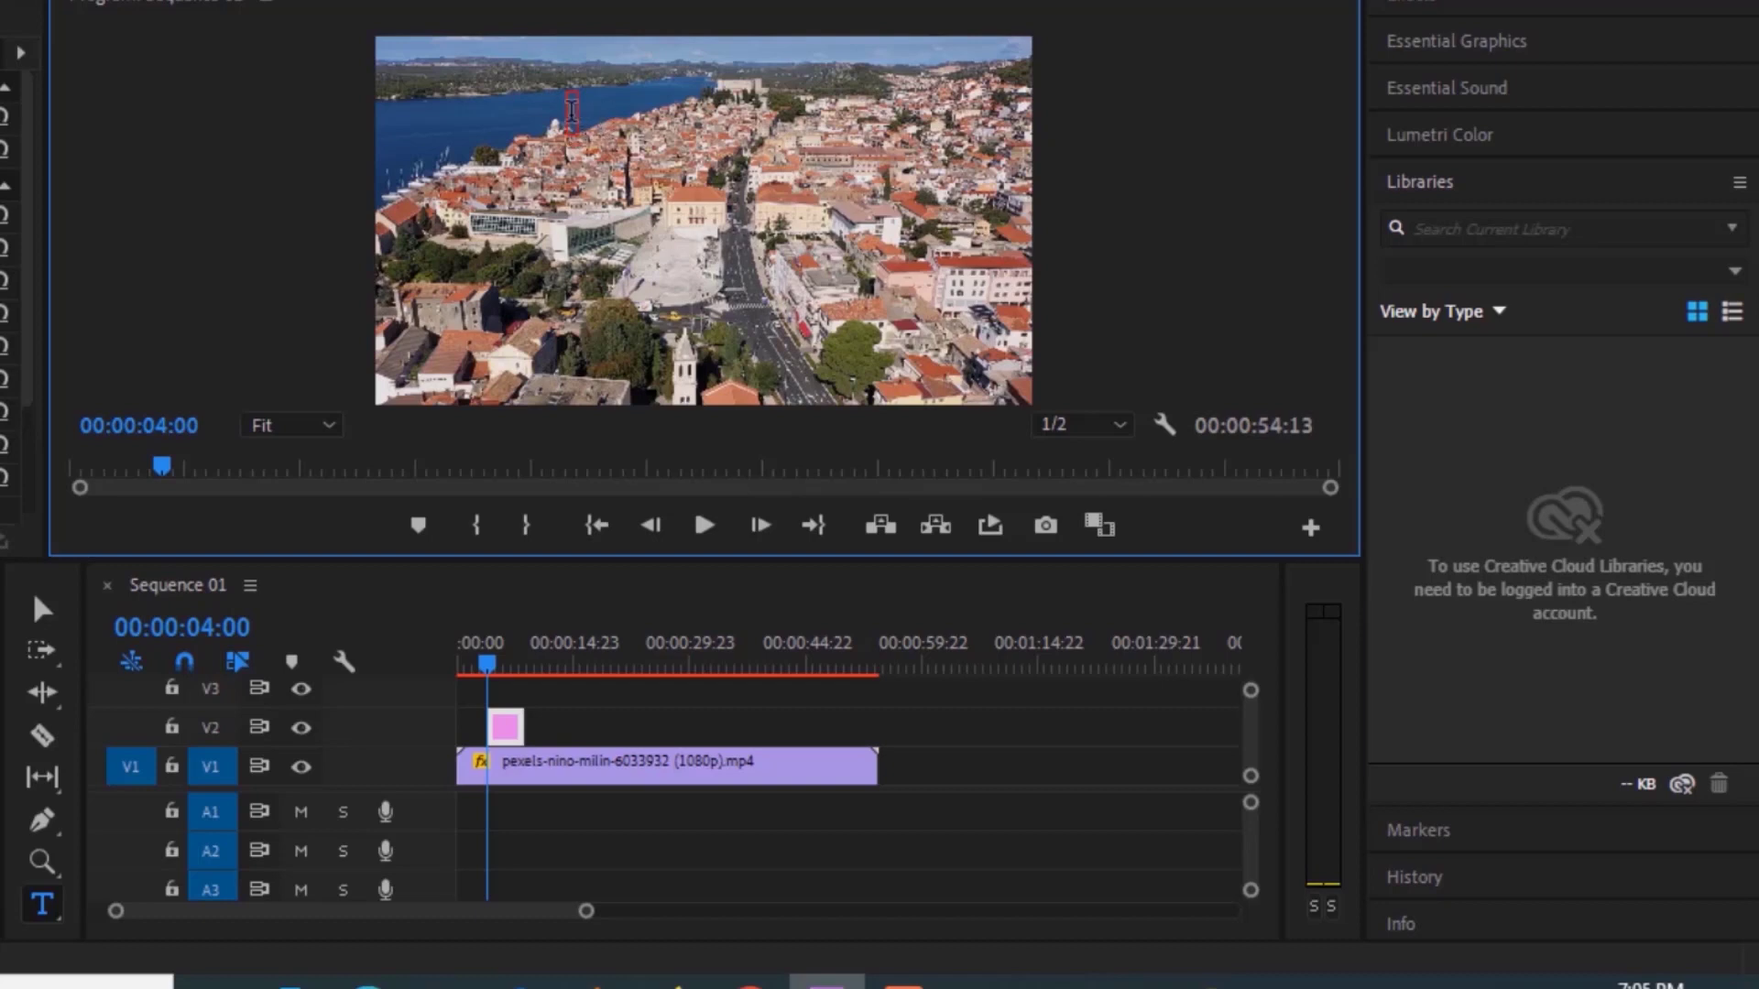
{"action": "type", "text": "Techraj291"}
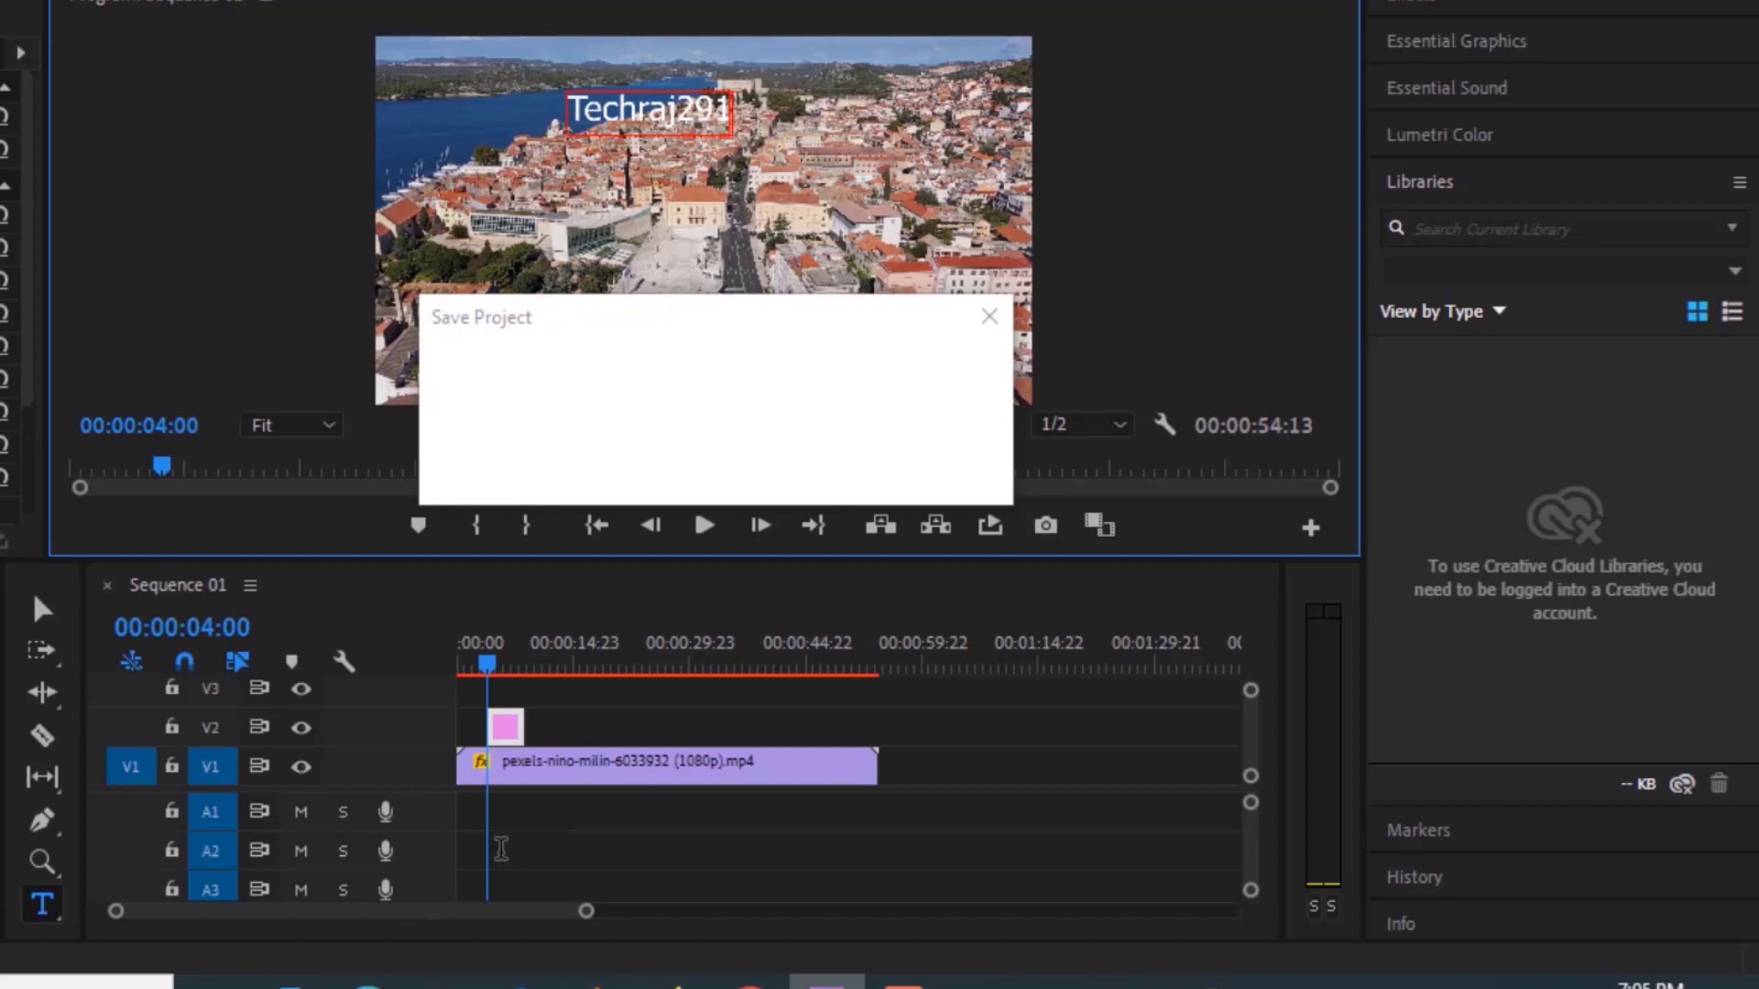
- Lengthen the text clip on V2 to a duration of 00:00:11:05 and position it to start at 00:00:13:23
{"action": "left_click", "coordinate": [42, 609]}
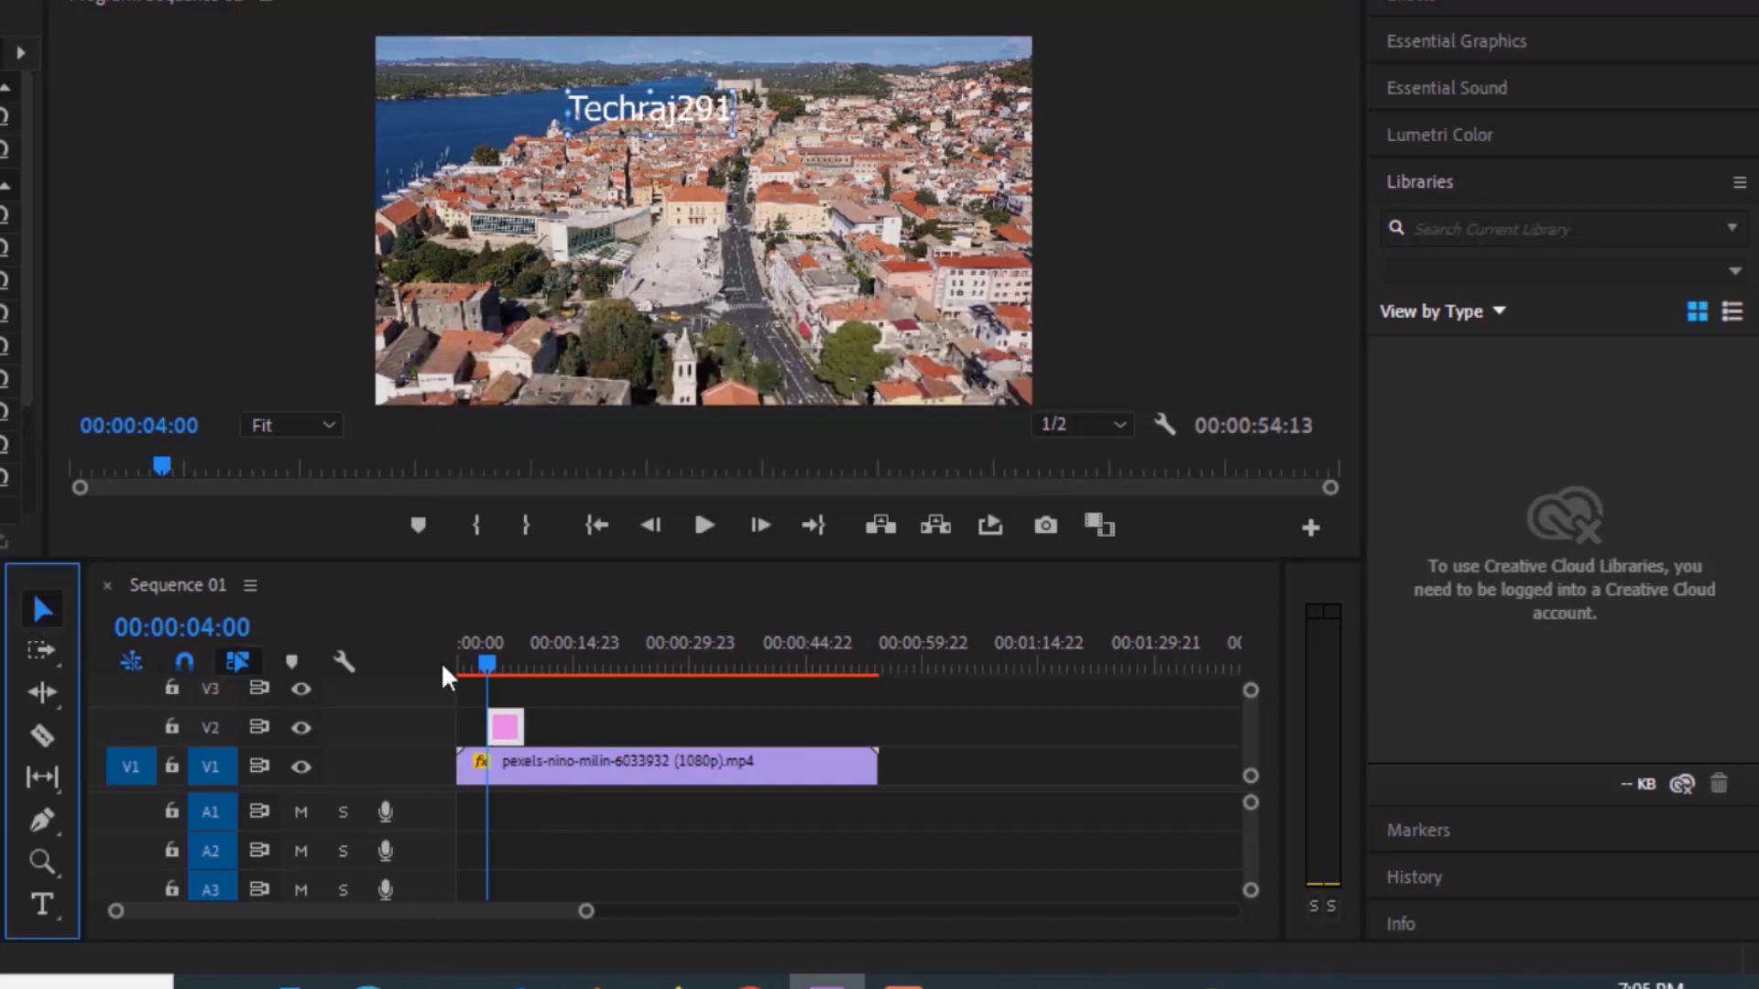
{"action": "left_click_drag", "start_coordinate": [507, 722], "coordinate": [611, 718]}
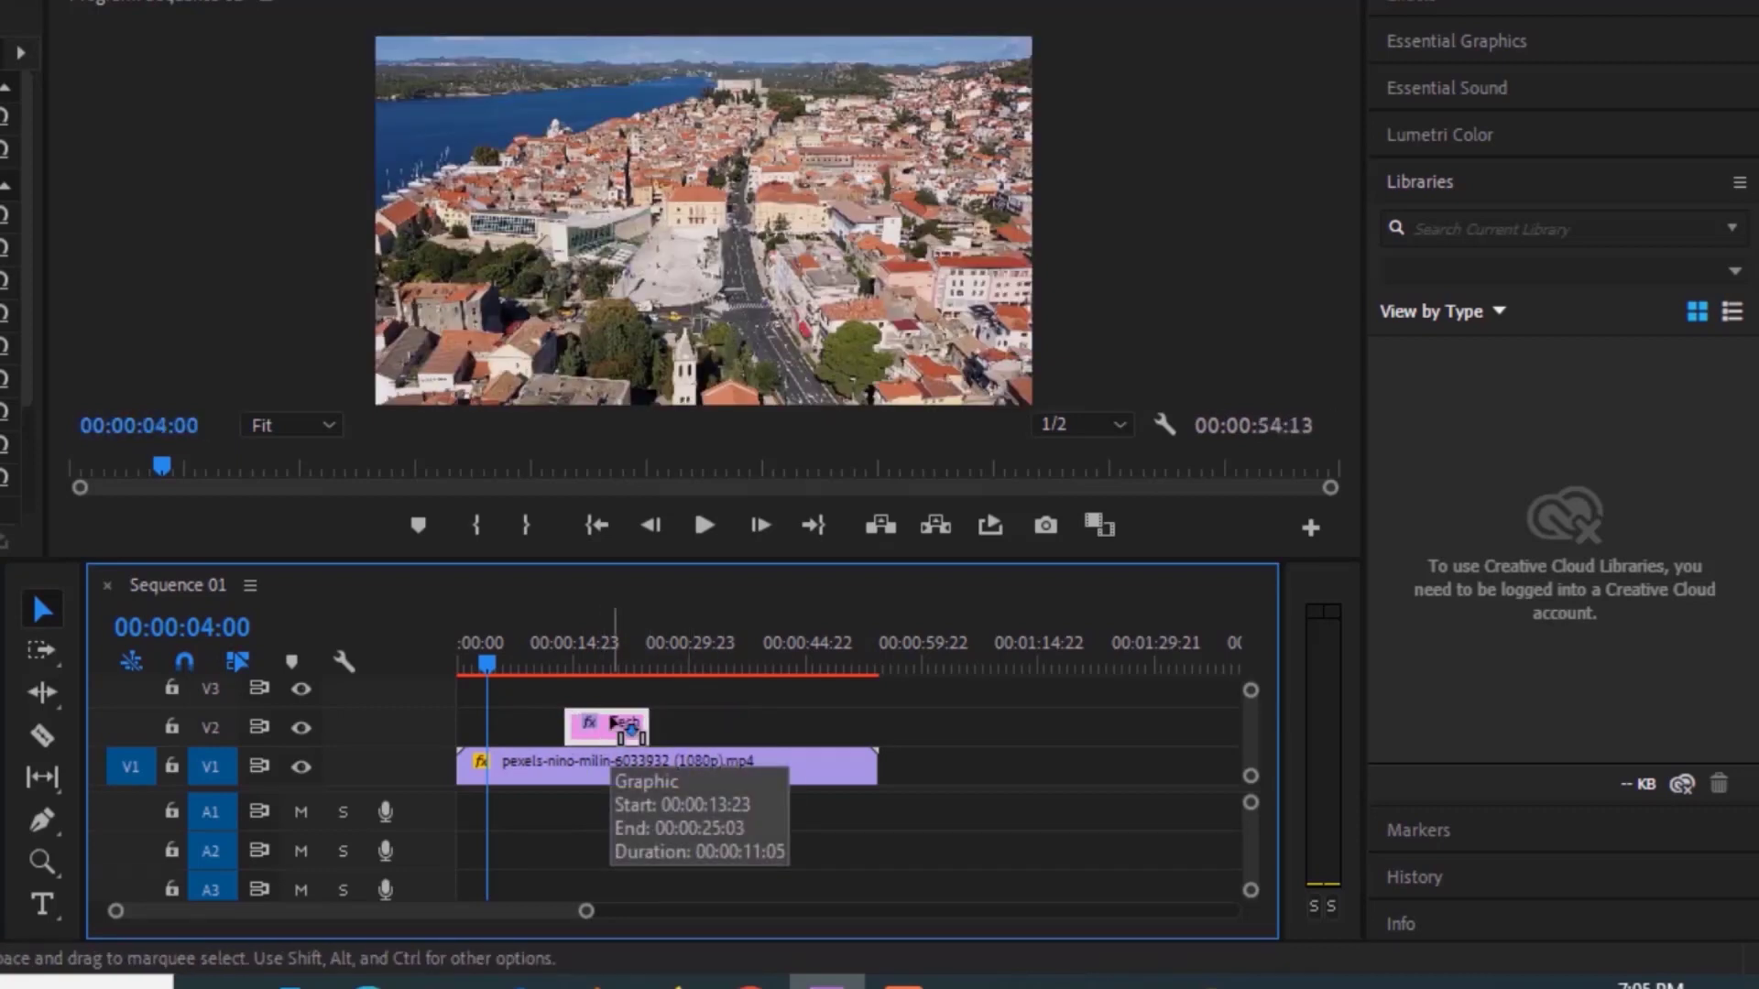
- Move the playhead to 00:00:17:22, select the "Techraj291" title text and look through its Essential Graphics text and appearance settings
{"action": "left_click", "coordinate": [597, 645]}
{"action": "left_click", "coordinate": [674, 119]}
{"action": "key", "text": "t"}
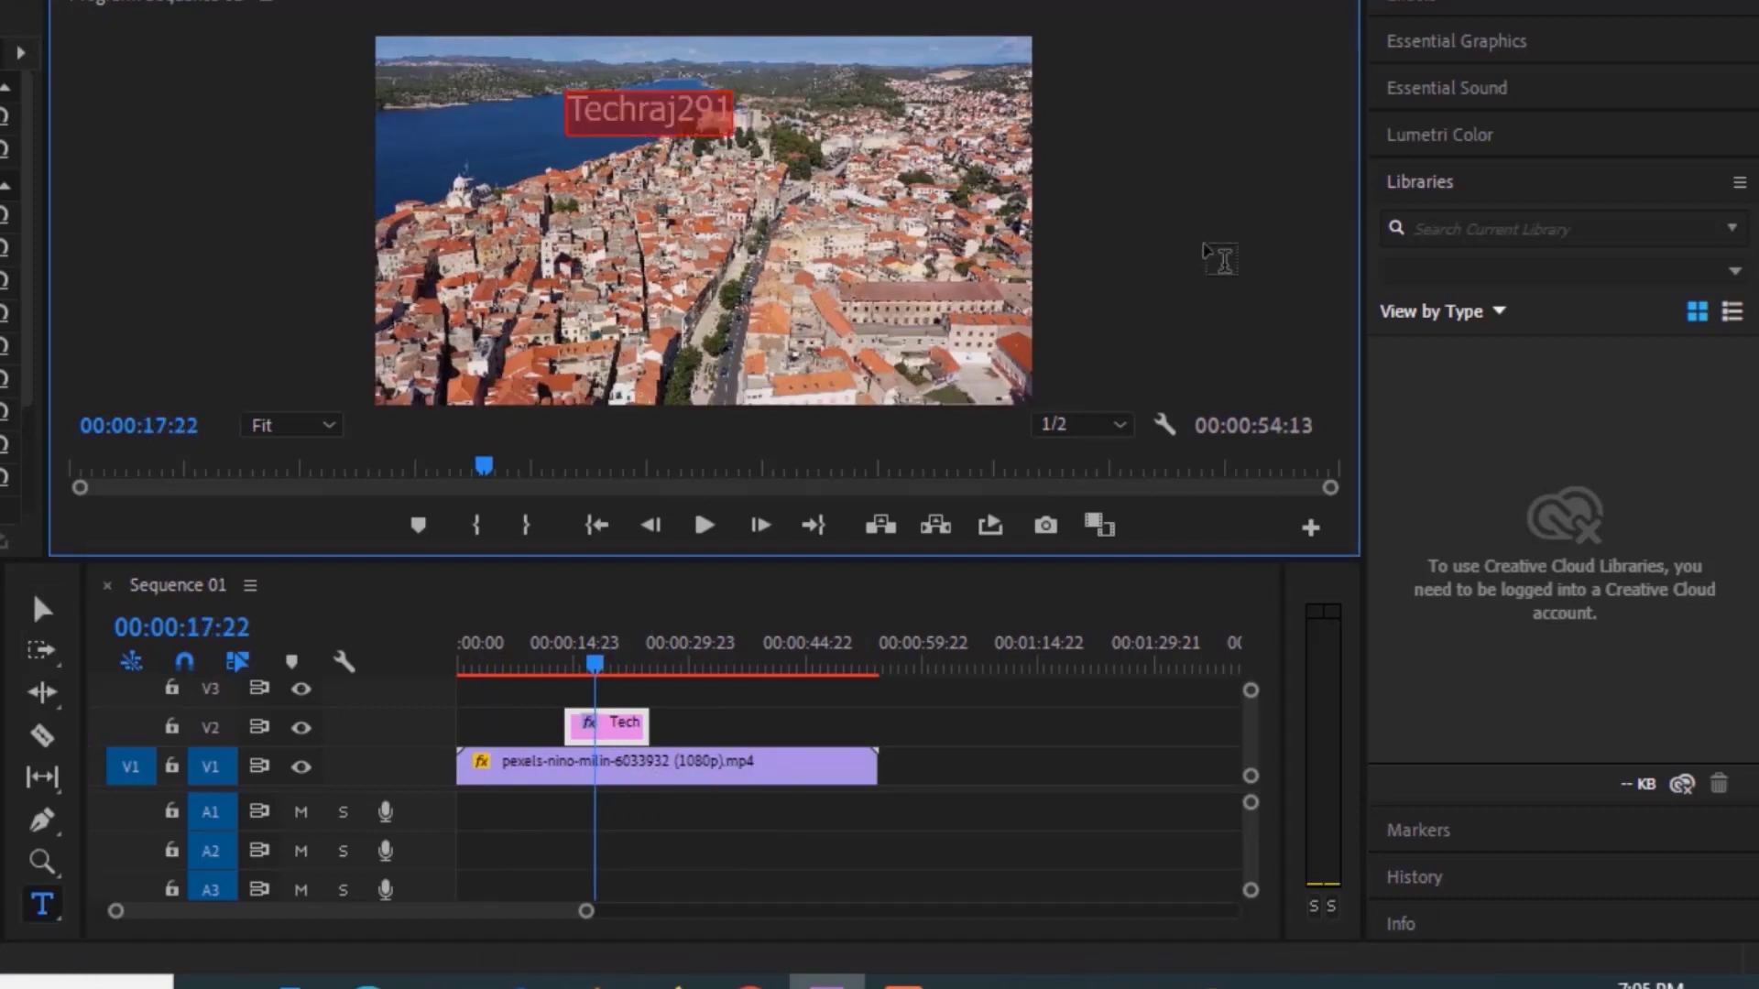
{"action": "left_click", "coordinate": [1516, 44]}
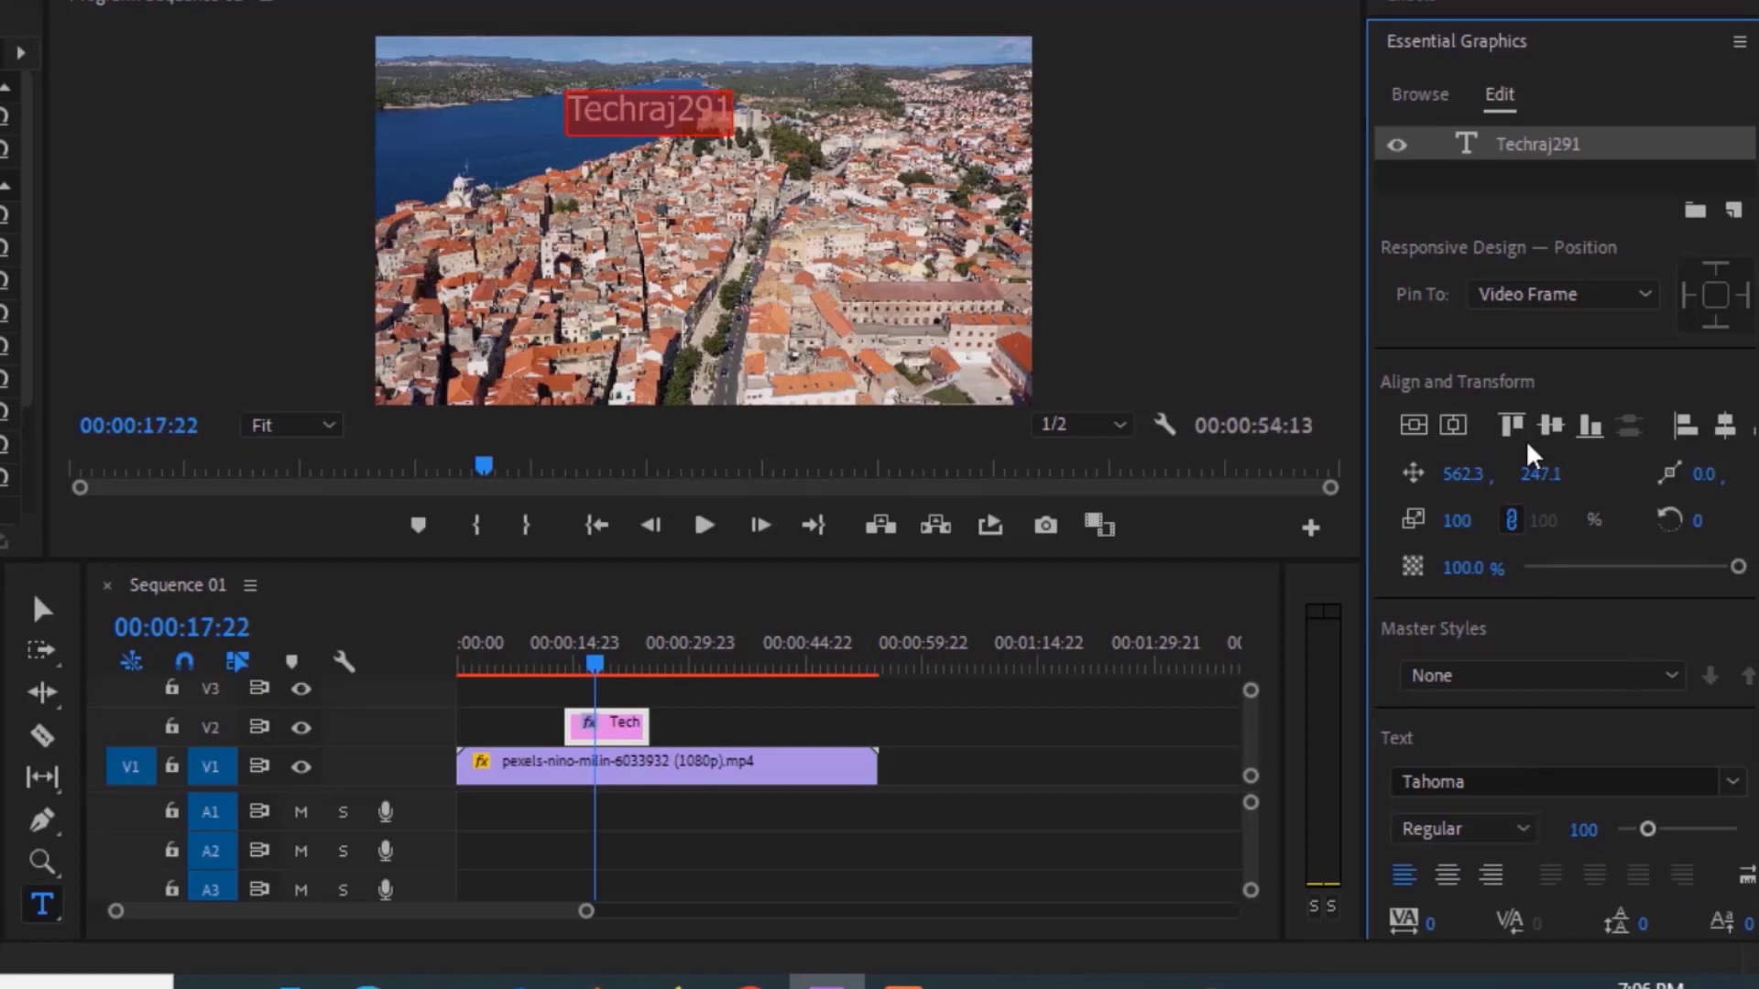
{"action": "scroll", "coordinate": [1605, 438], "scroll_direction": "down", "scroll_amount": 3}
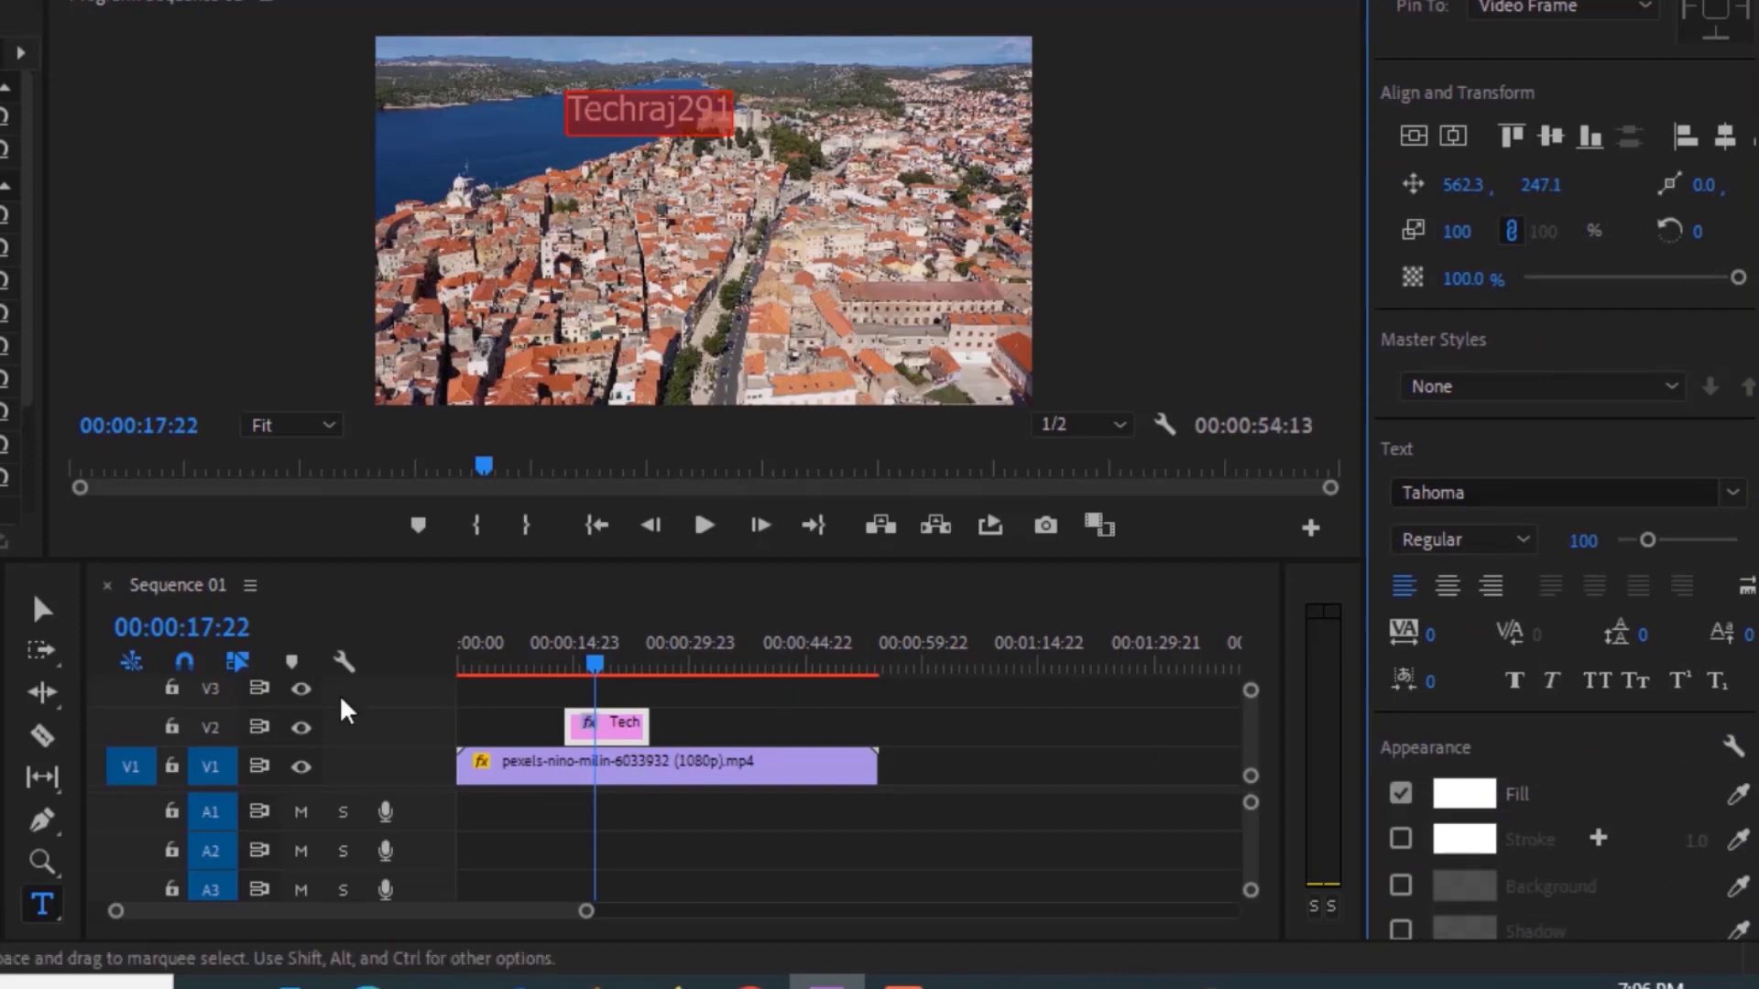
- Set the type tool to its vertical variant and delete the horizontal title clip from V2
{"action": "left_click", "coordinate": [44, 609]}
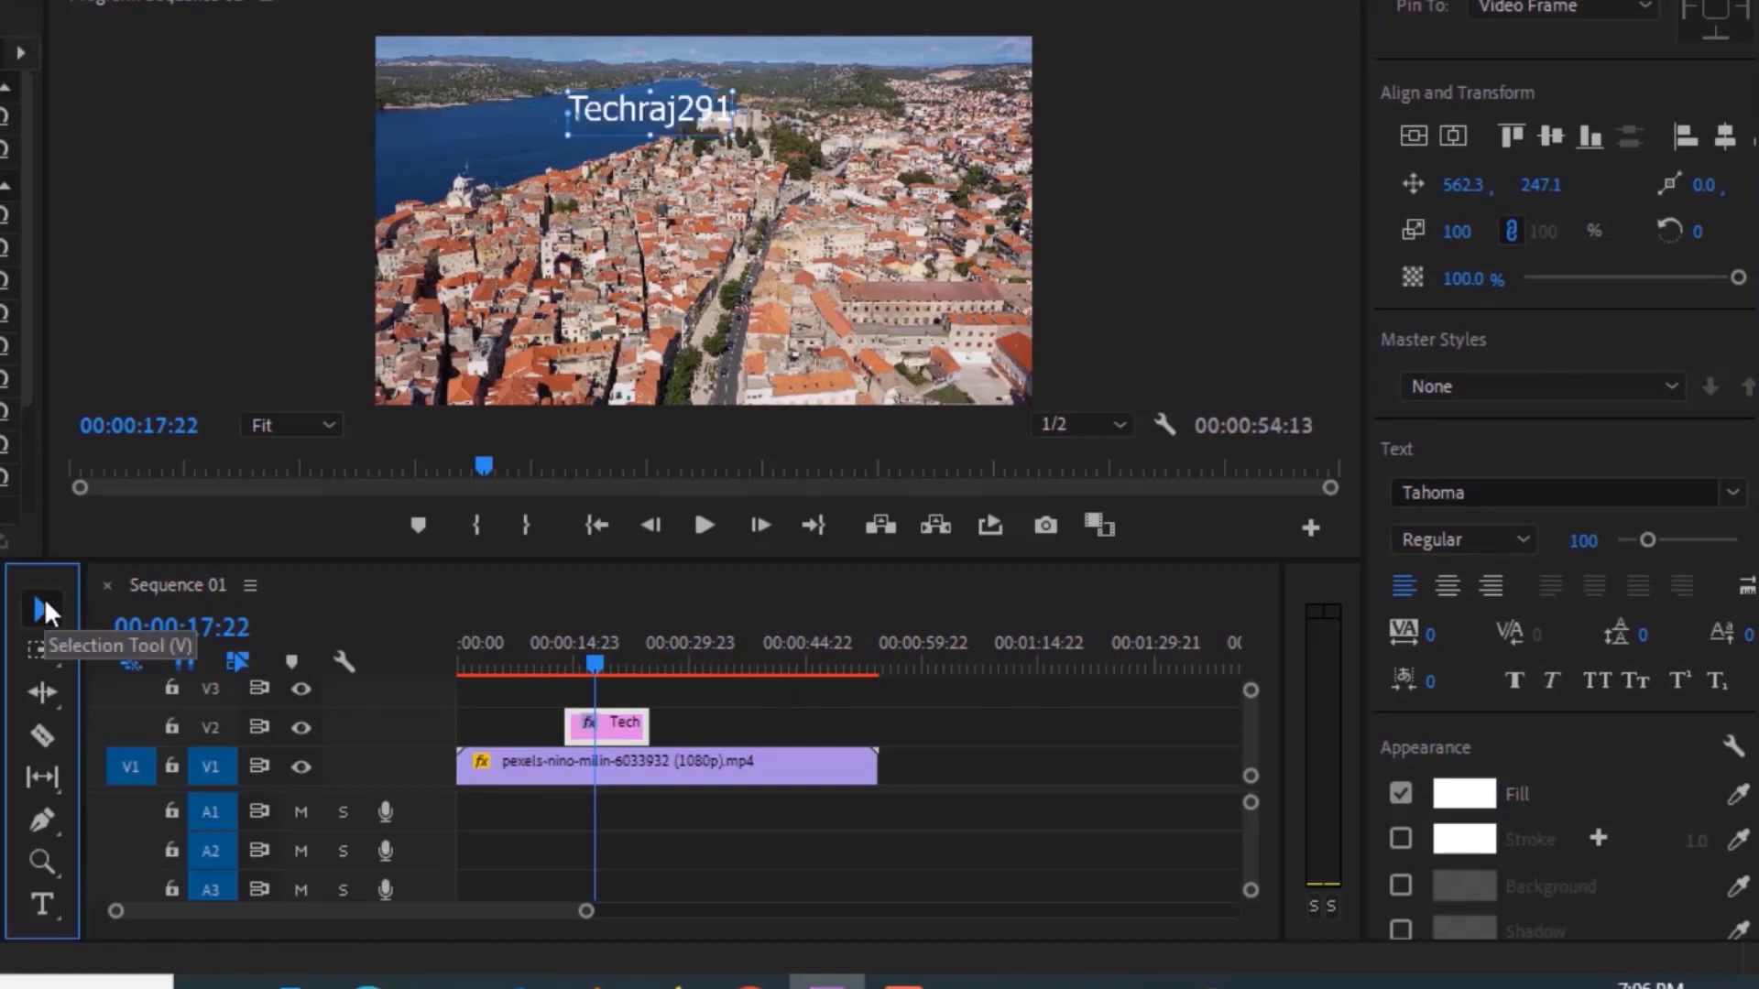
{"action": "left_click_drag", "start_coordinate": [42, 905], "coordinate": [128, 947]}
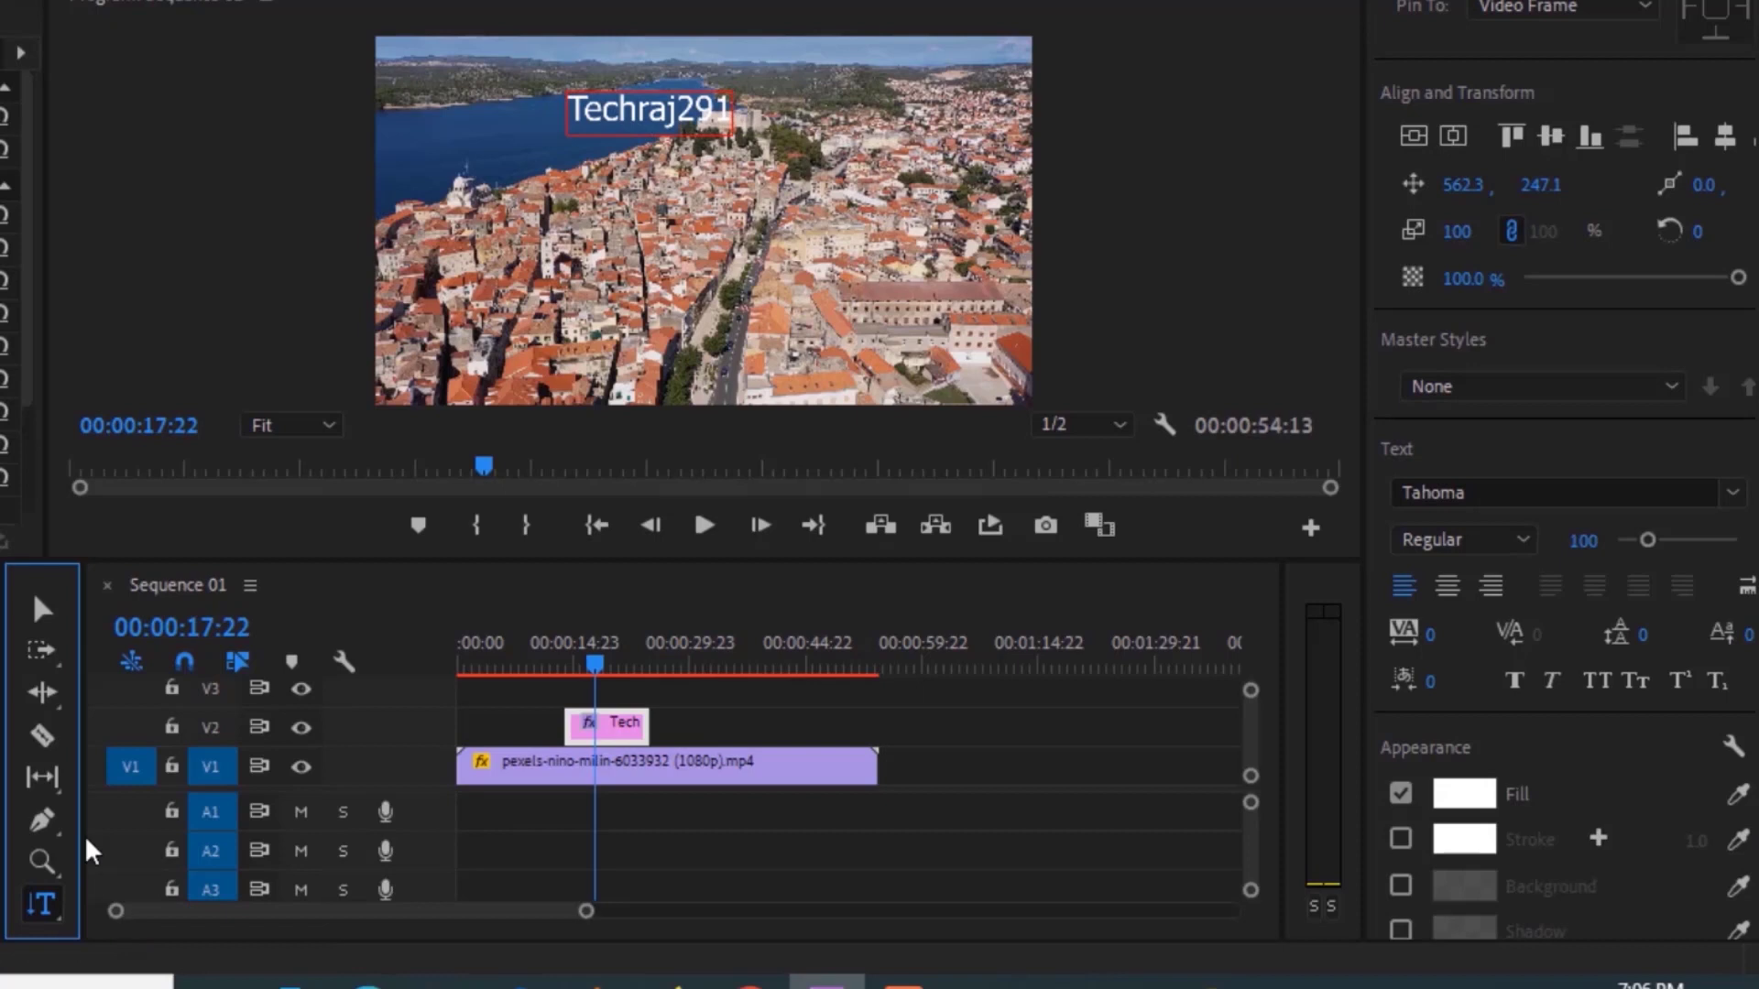
{"action": "left_click", "coordinate": [44, 605]}
{"action": "left_click", "coordinate": [602, 721]}
{"action": "key", "text": "Delete"}
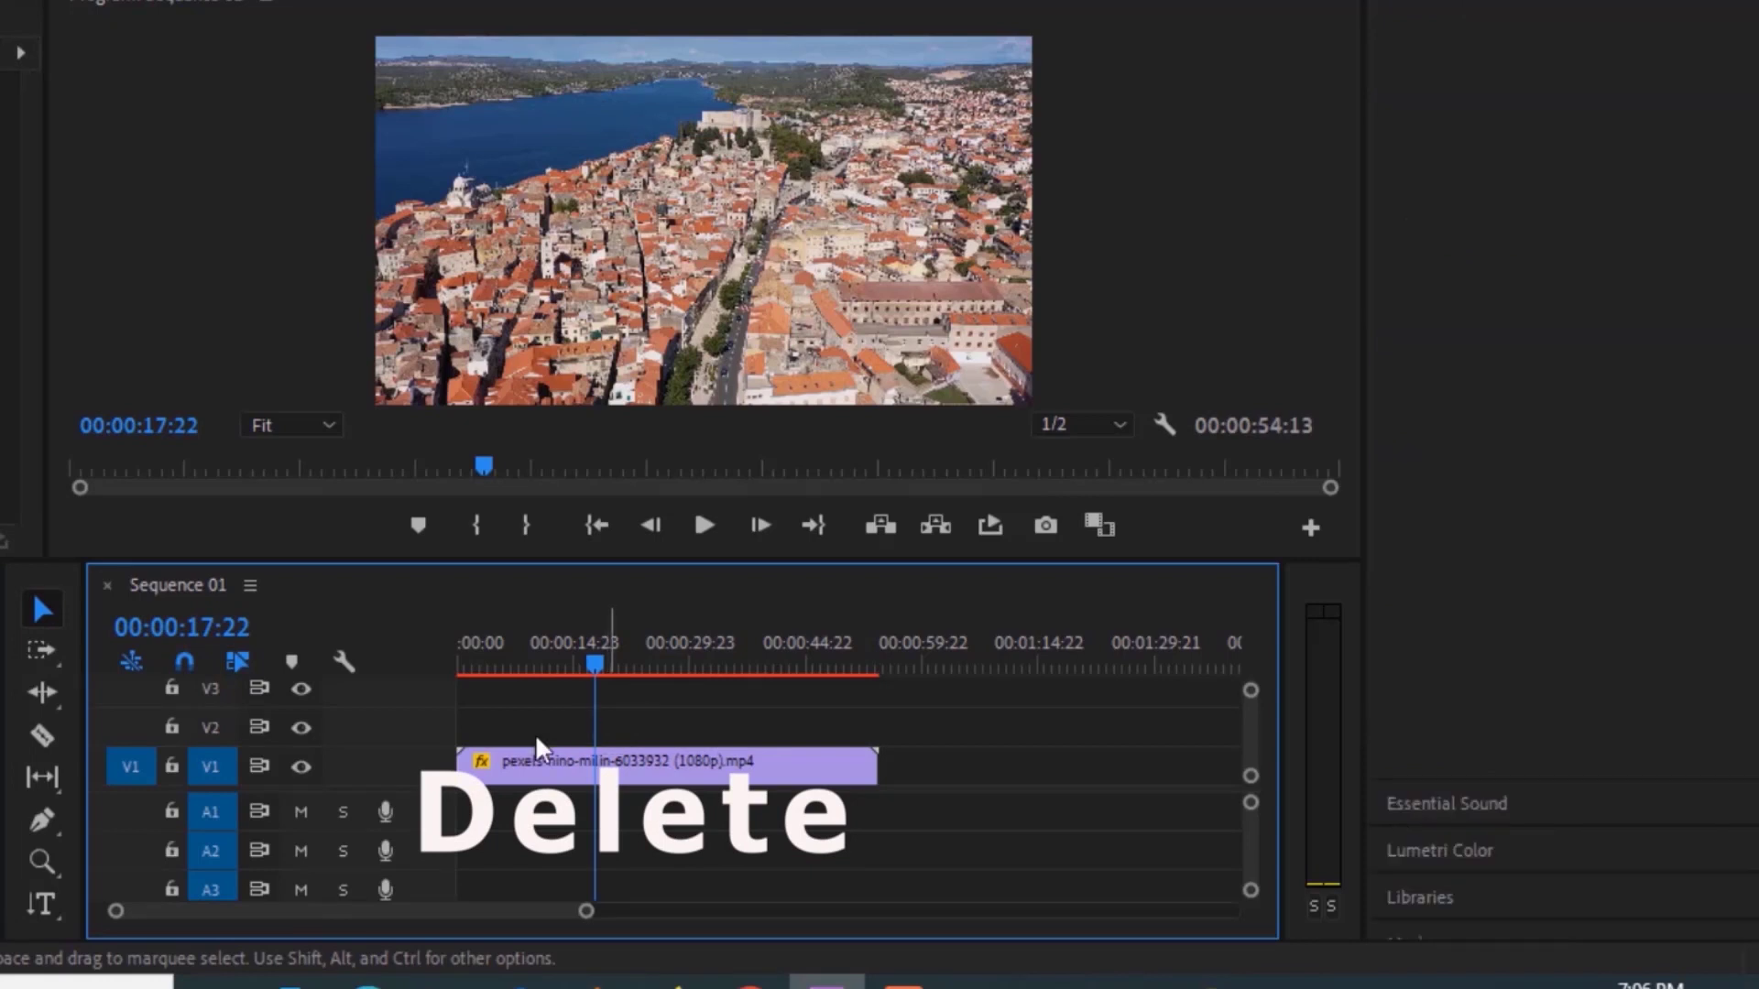
- Add the vertical text "techraj291" over the water in the upper part of the frame with the Vertical Type tool
{"action": "left_click", "coordinate": [39, 903]}
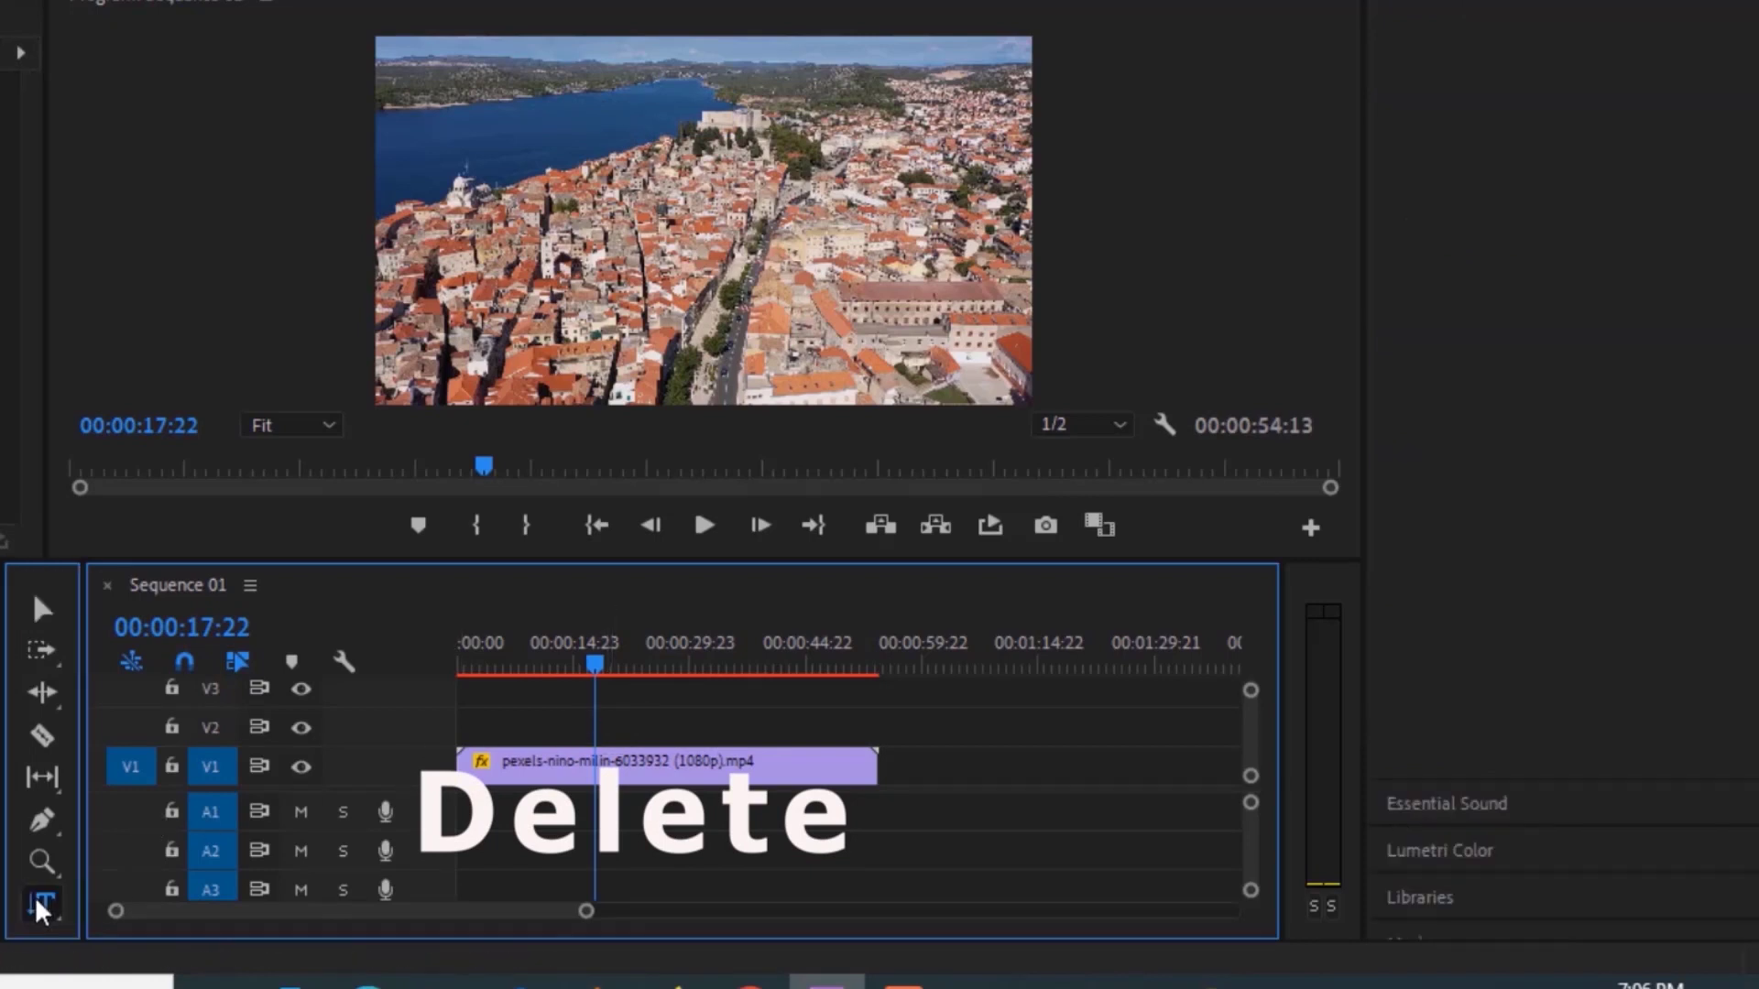
{"action": "left_click_drag", "start_coordinate": [40, 902], "coordinate": [101, 930]}
{"action": "left_click", "coordinate": [101, 931]}
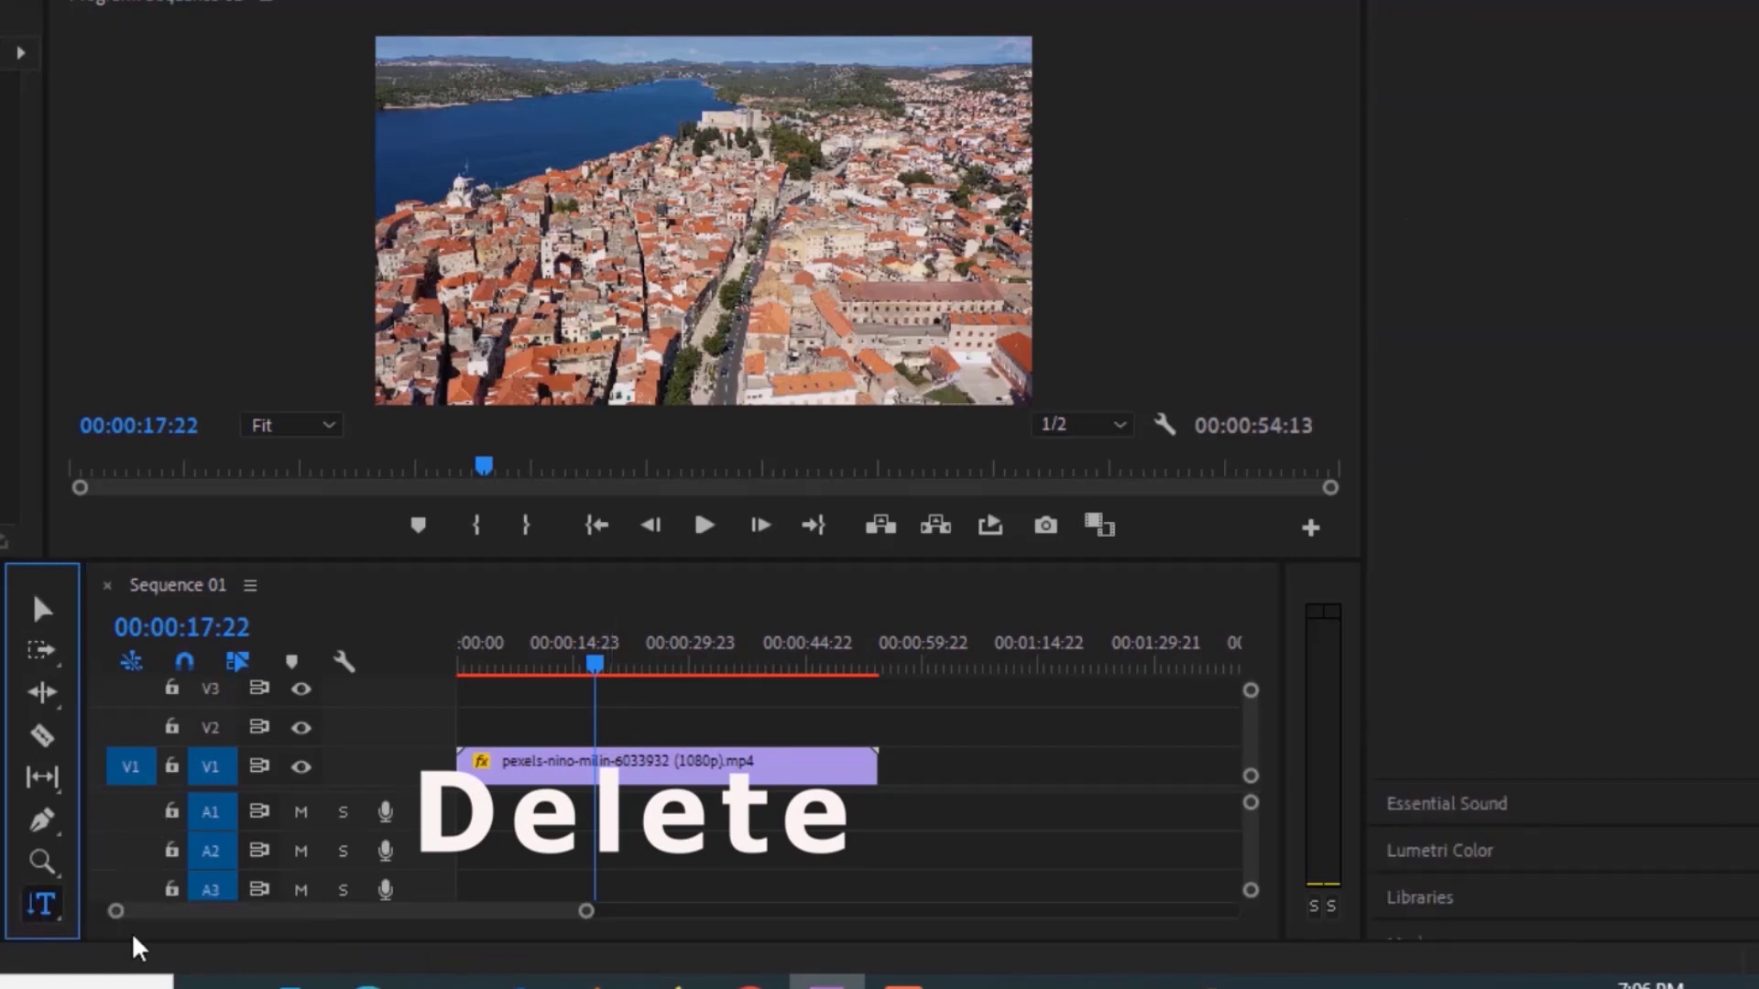
{"action": "left_click", "coordinate": [535, 115]}
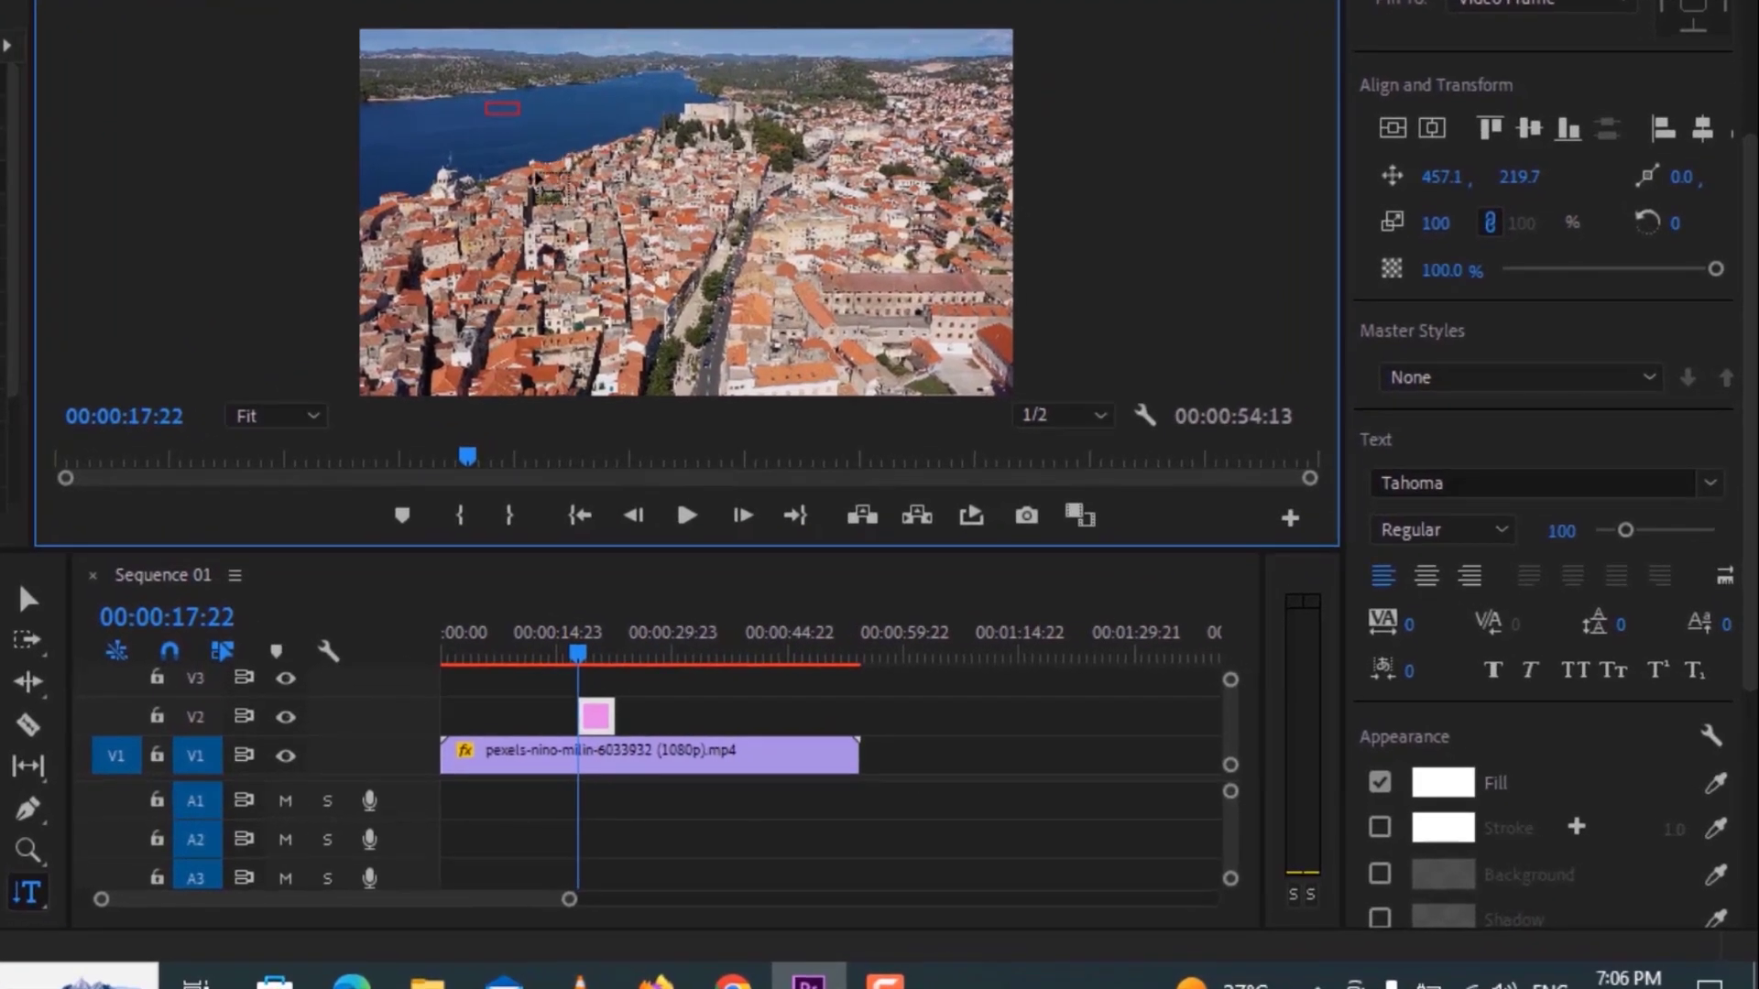
{"action": "type", "text": "technology"}
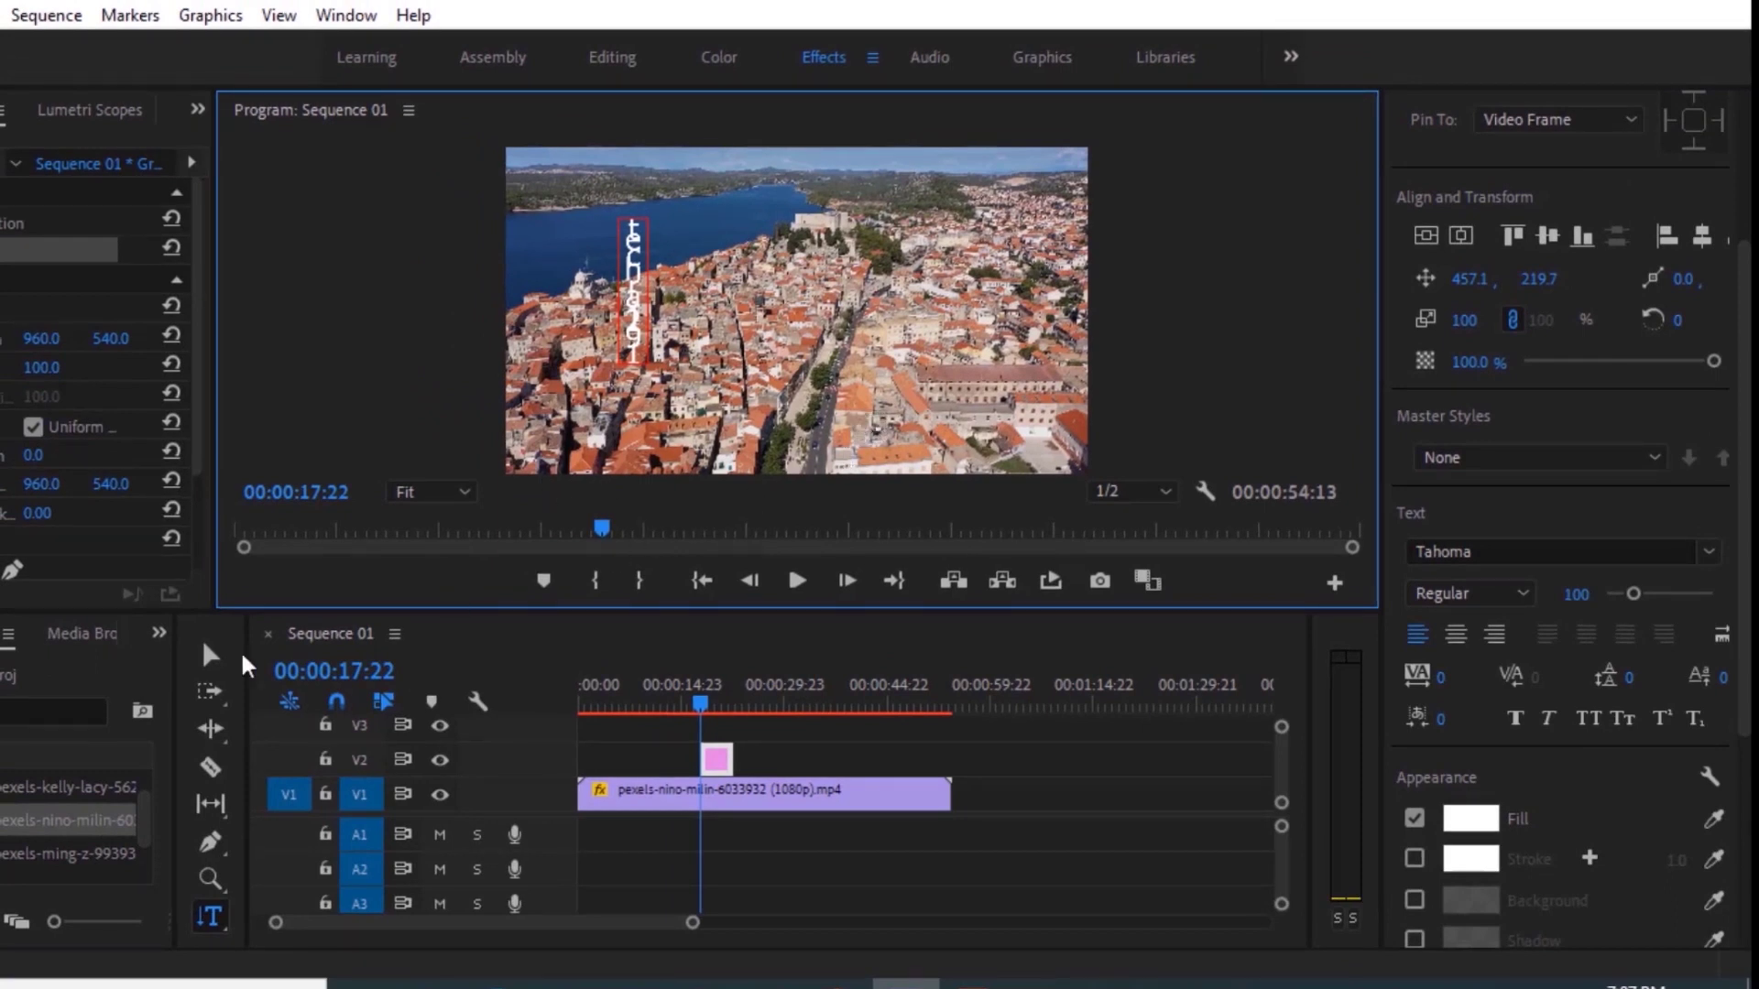
- Select all characters of the vertical text and set their tracking to 133
{"action": "left_click", "coordinate": [210, 646]}
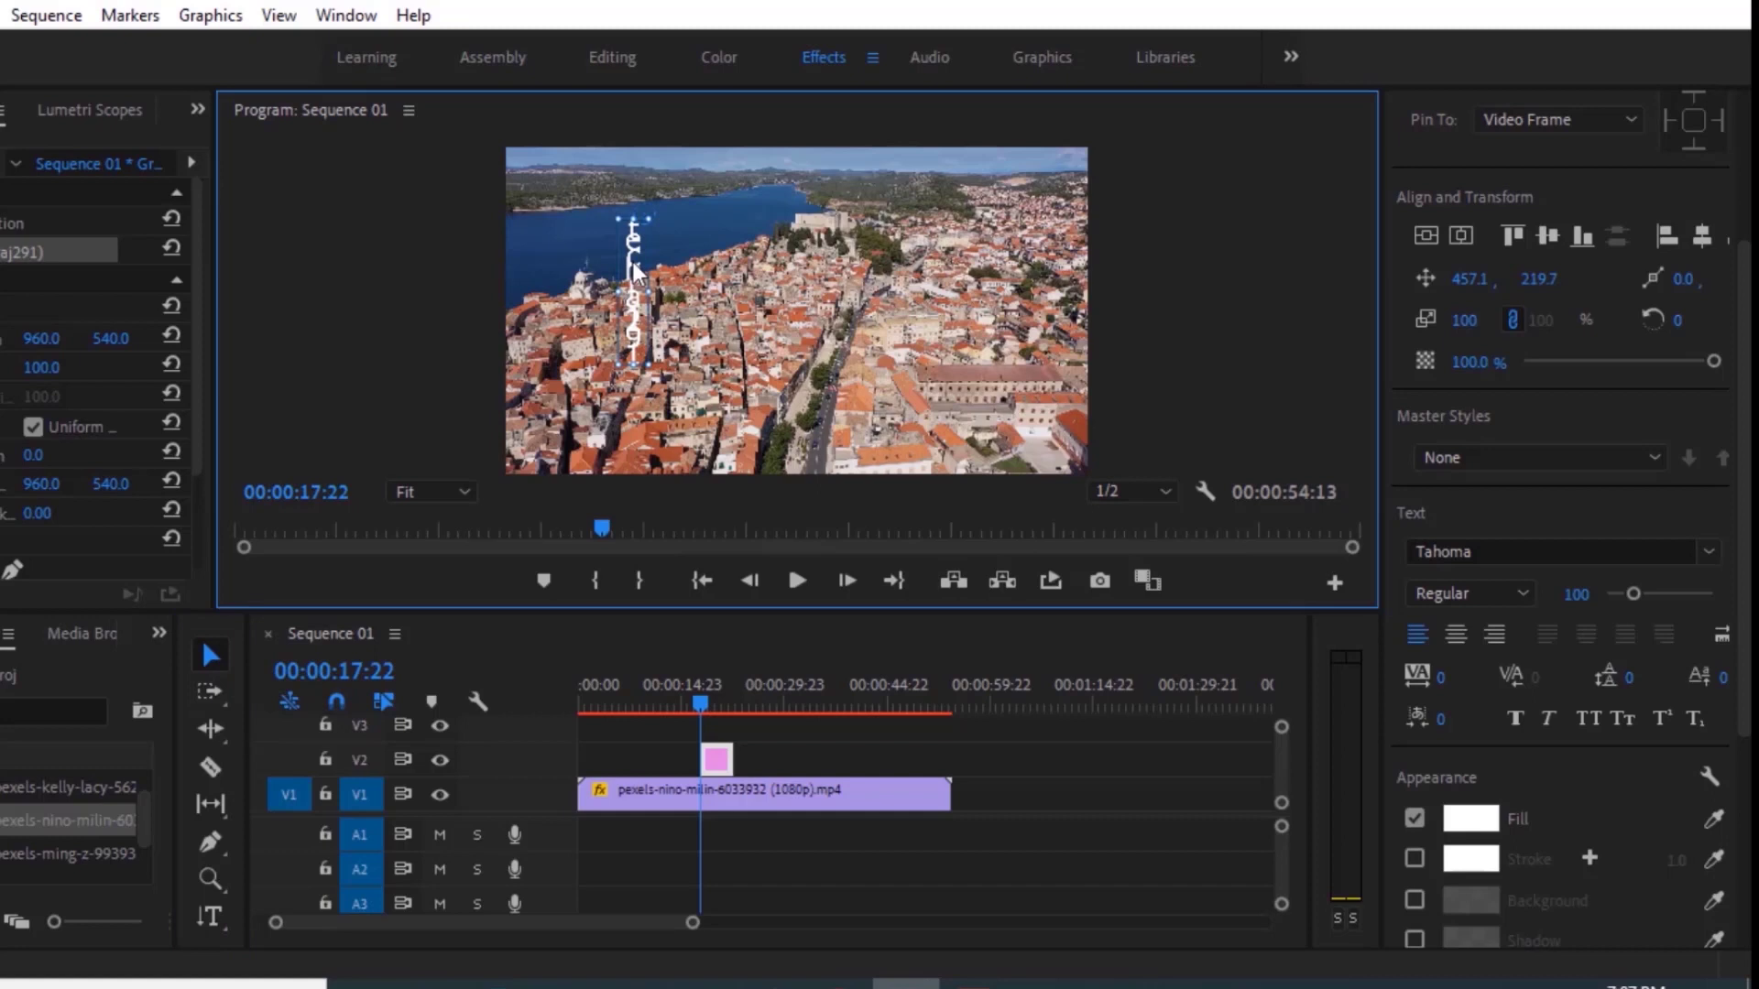
{"action": "double_click", "coordinate": [632, 265]}
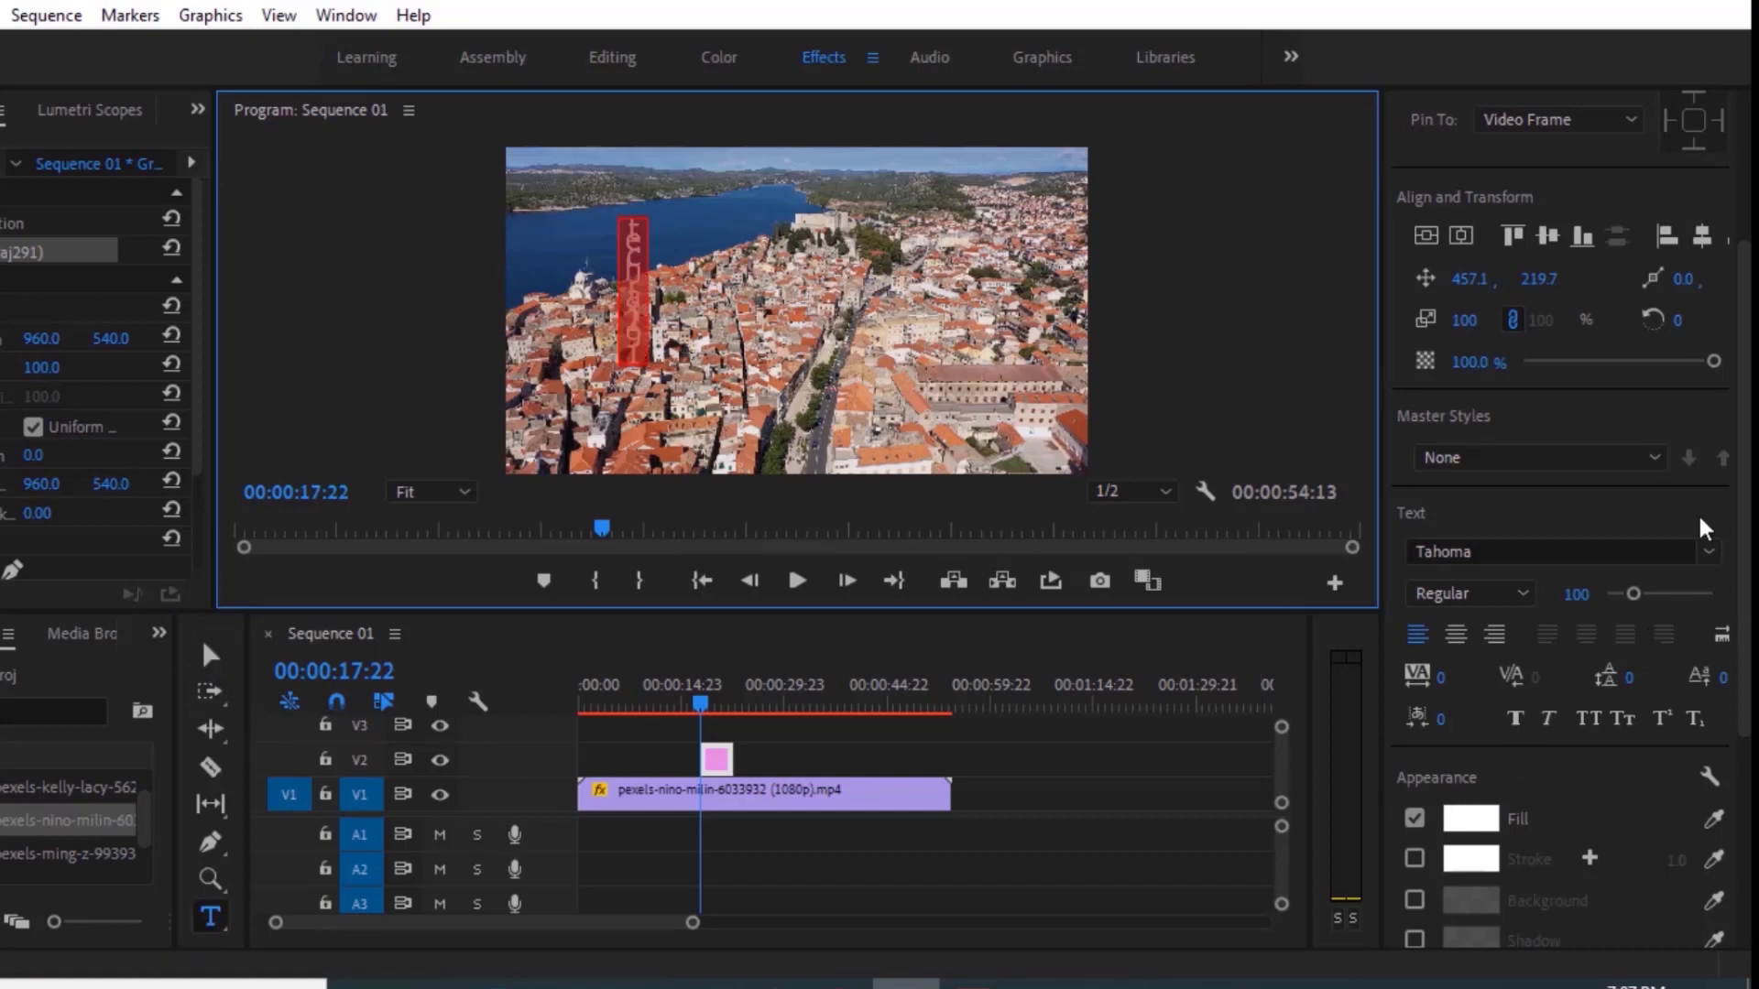
{"action": "scroll", "coordinate": [1703, 529], "scroll_direction": "down", "scroll_amount": 4}
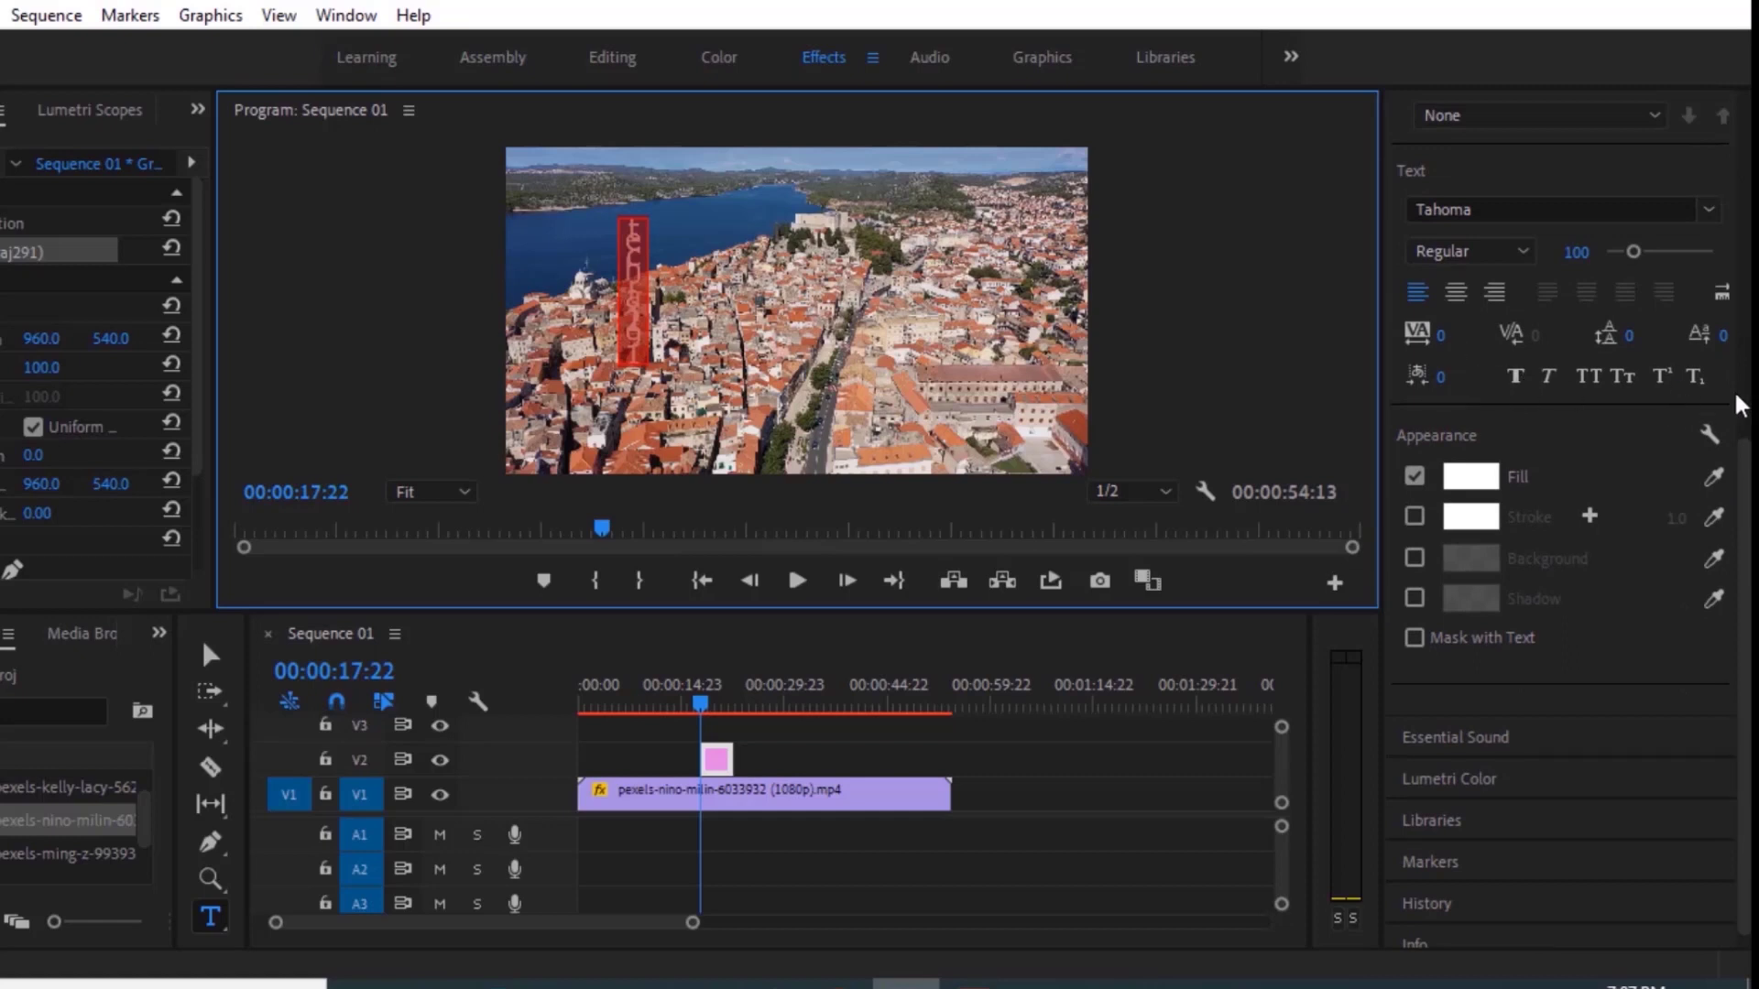
{"action": "scroll", "coordinate": [1520, 538], "scroll_direction": "up", "scroll_amount": 1}
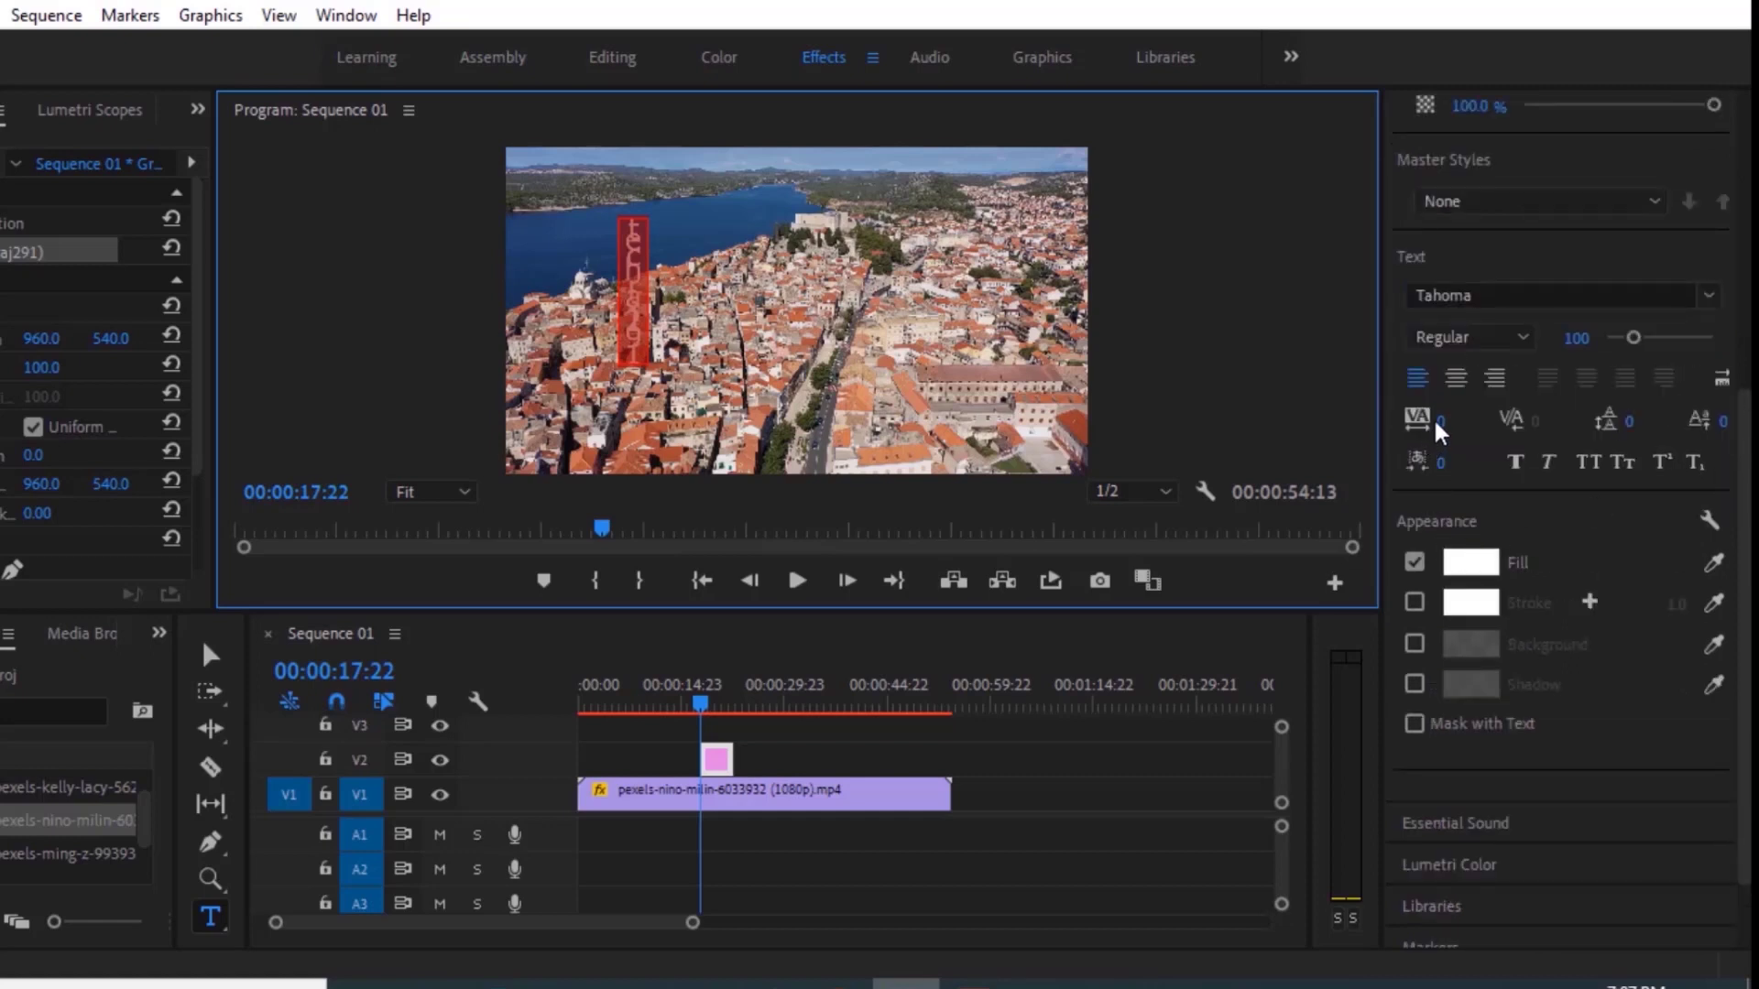
{"action": "left_click_drag", "start_coordinate": [1443, 424], "coordinate": [1665, 461]}
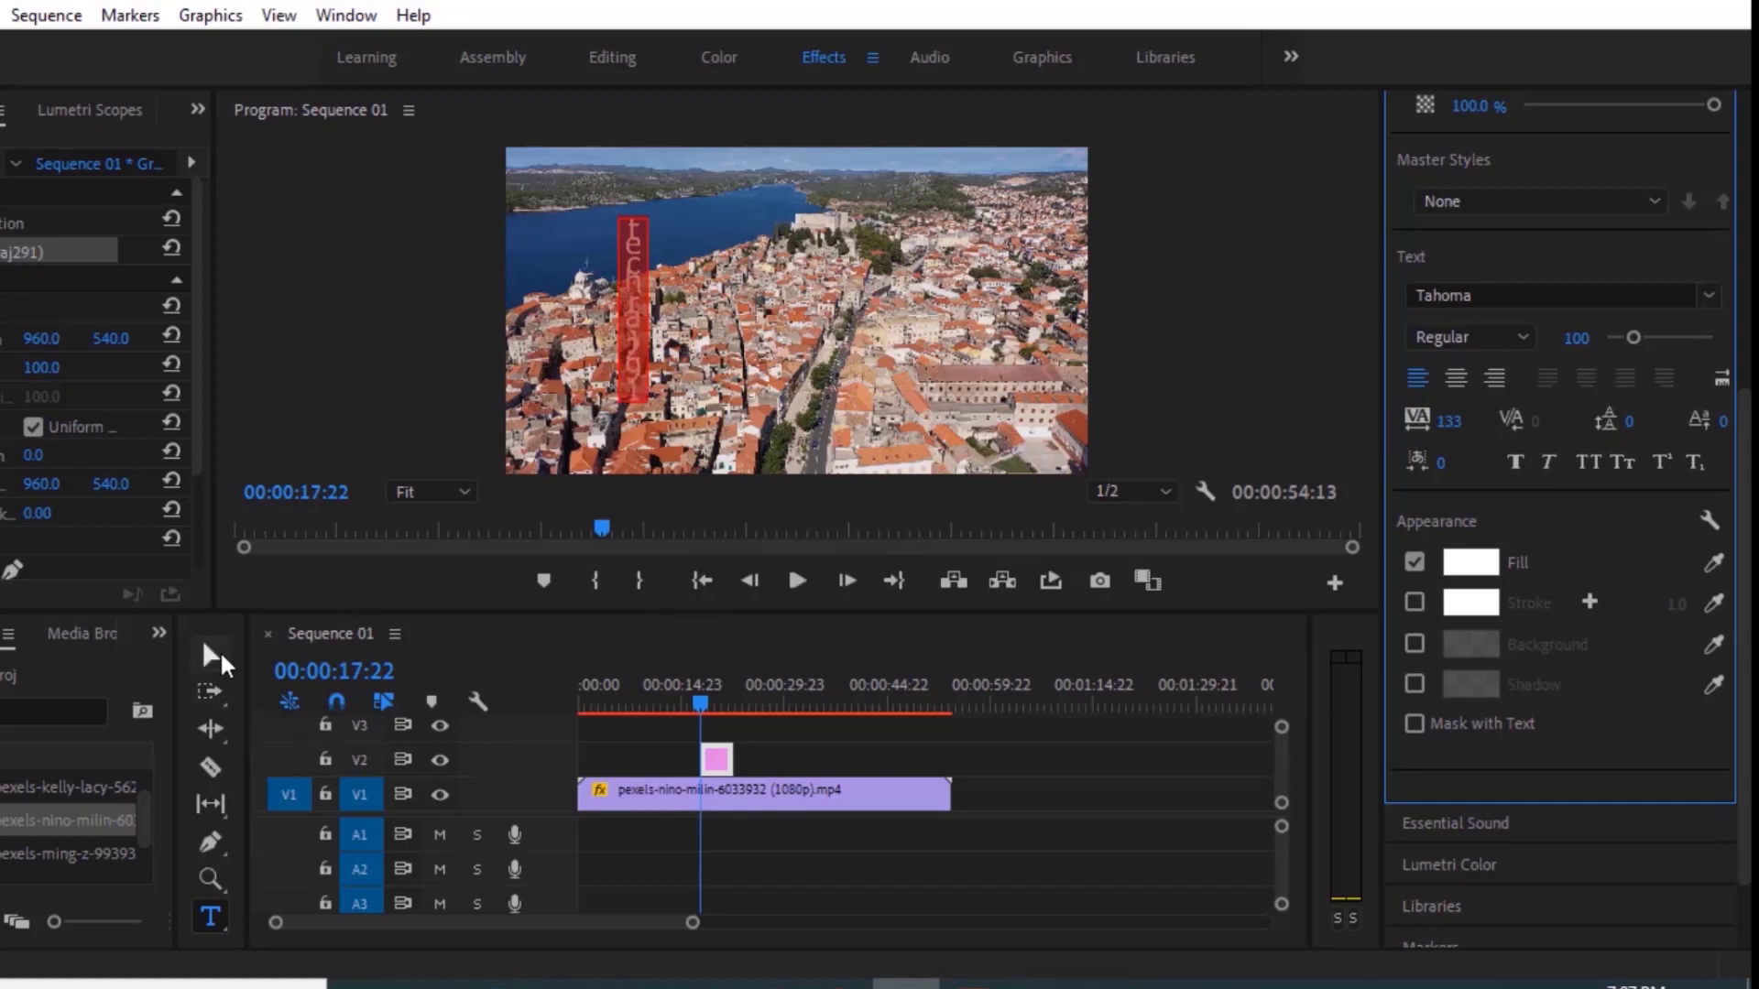
- Move the vertical text closer to the frame's upper-left corner and change its fill colour to red
{"action": "left_click", "coordinate": [213, 654]}
{"action": "left_click_drag", "start_coordinate": [630, 340], "coordinate": [583, 300]}
{"action": "left_click", "coordinate": [1502, 554]}
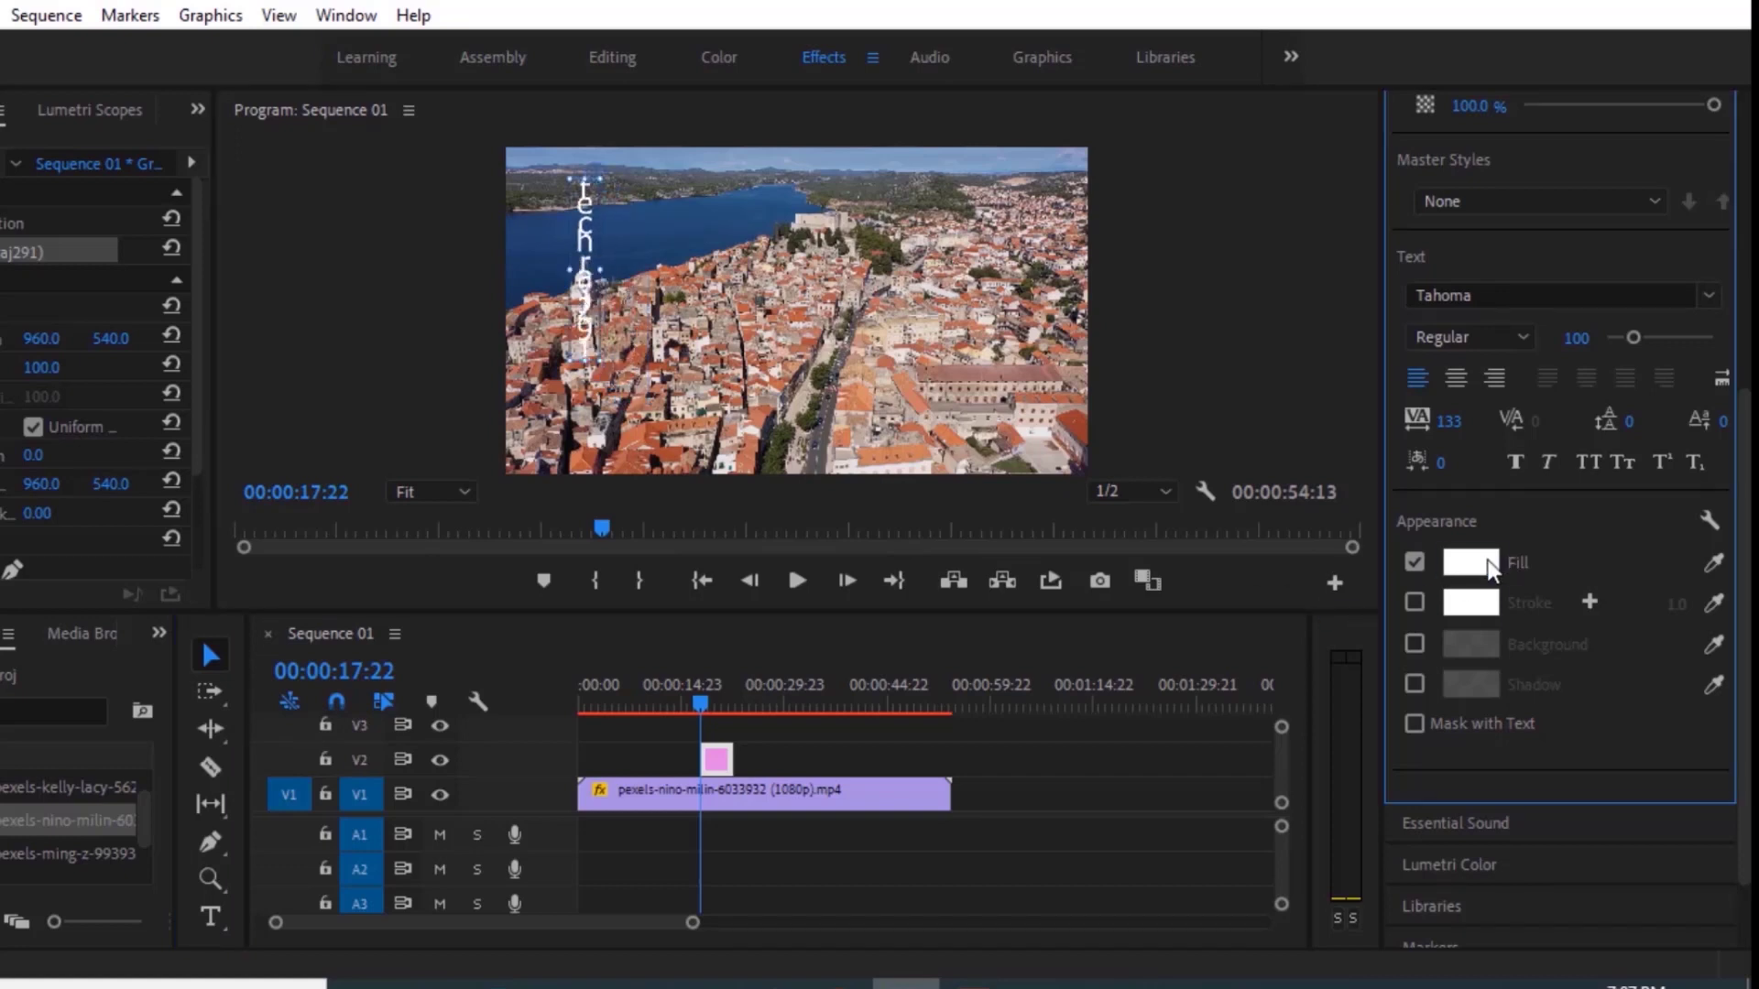
{"action": "left_click", "coordinate": [1477, 562]}
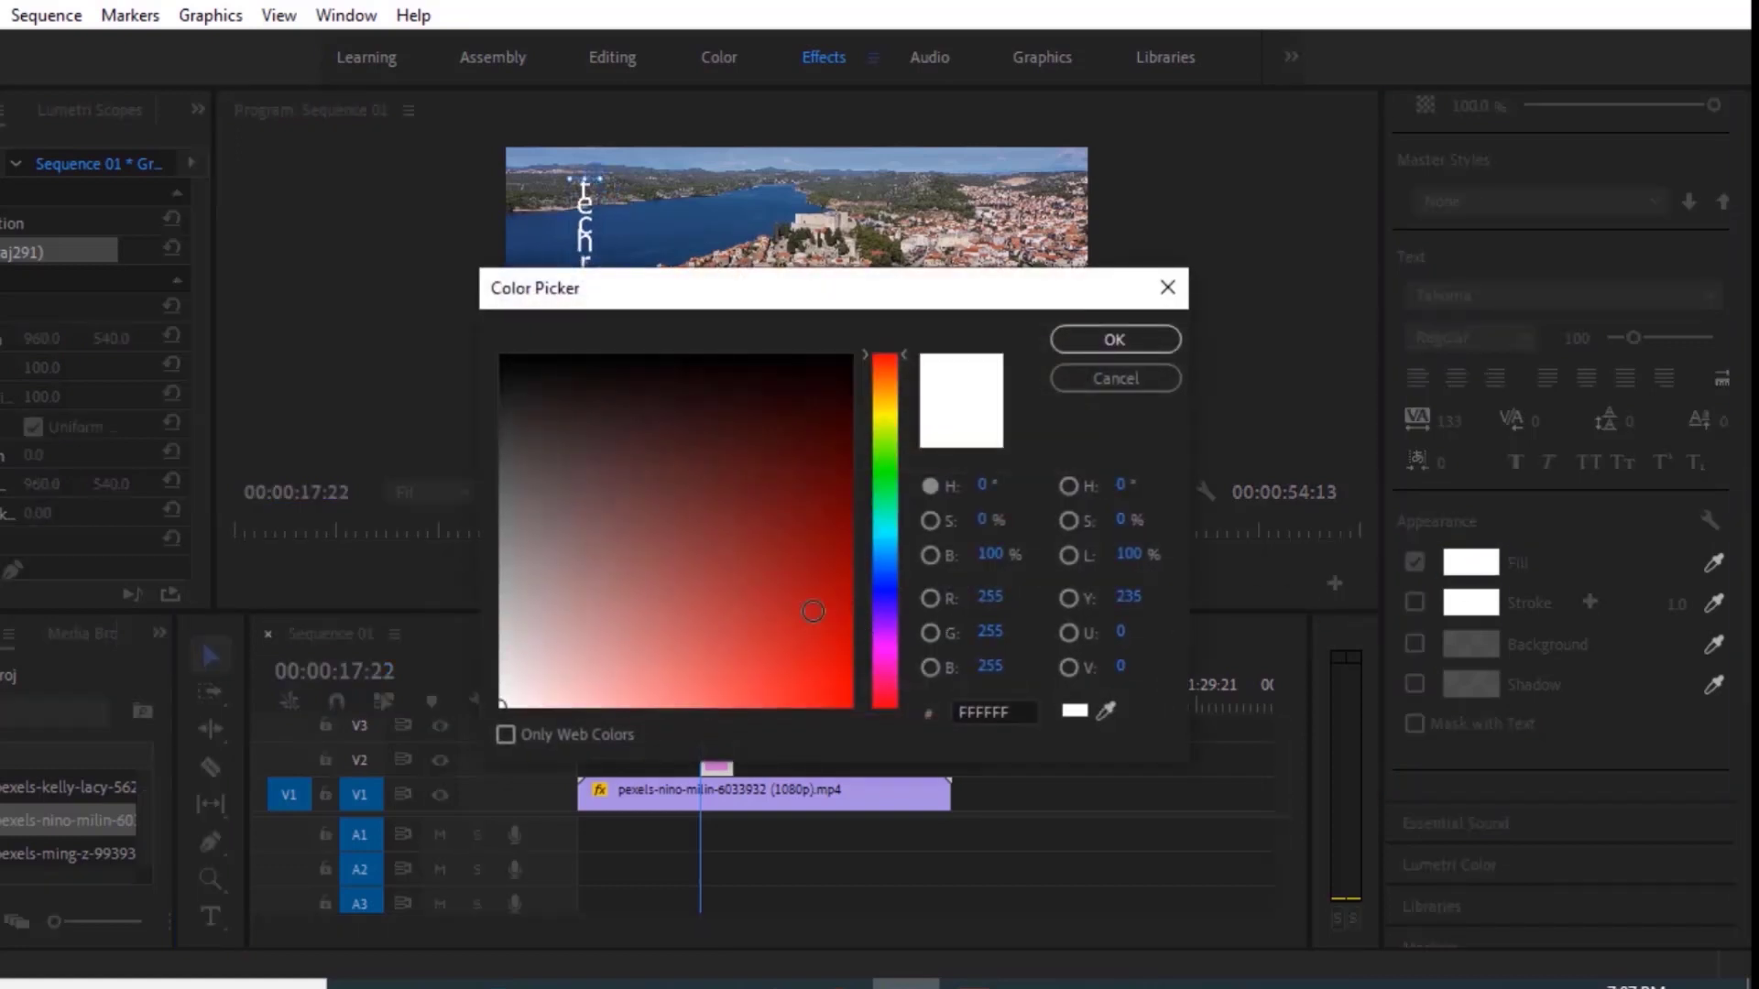
{"action": "left_click", "coordinate": [813, 611]}
{"action": "left_click", "coordinate": [1114, 340]}
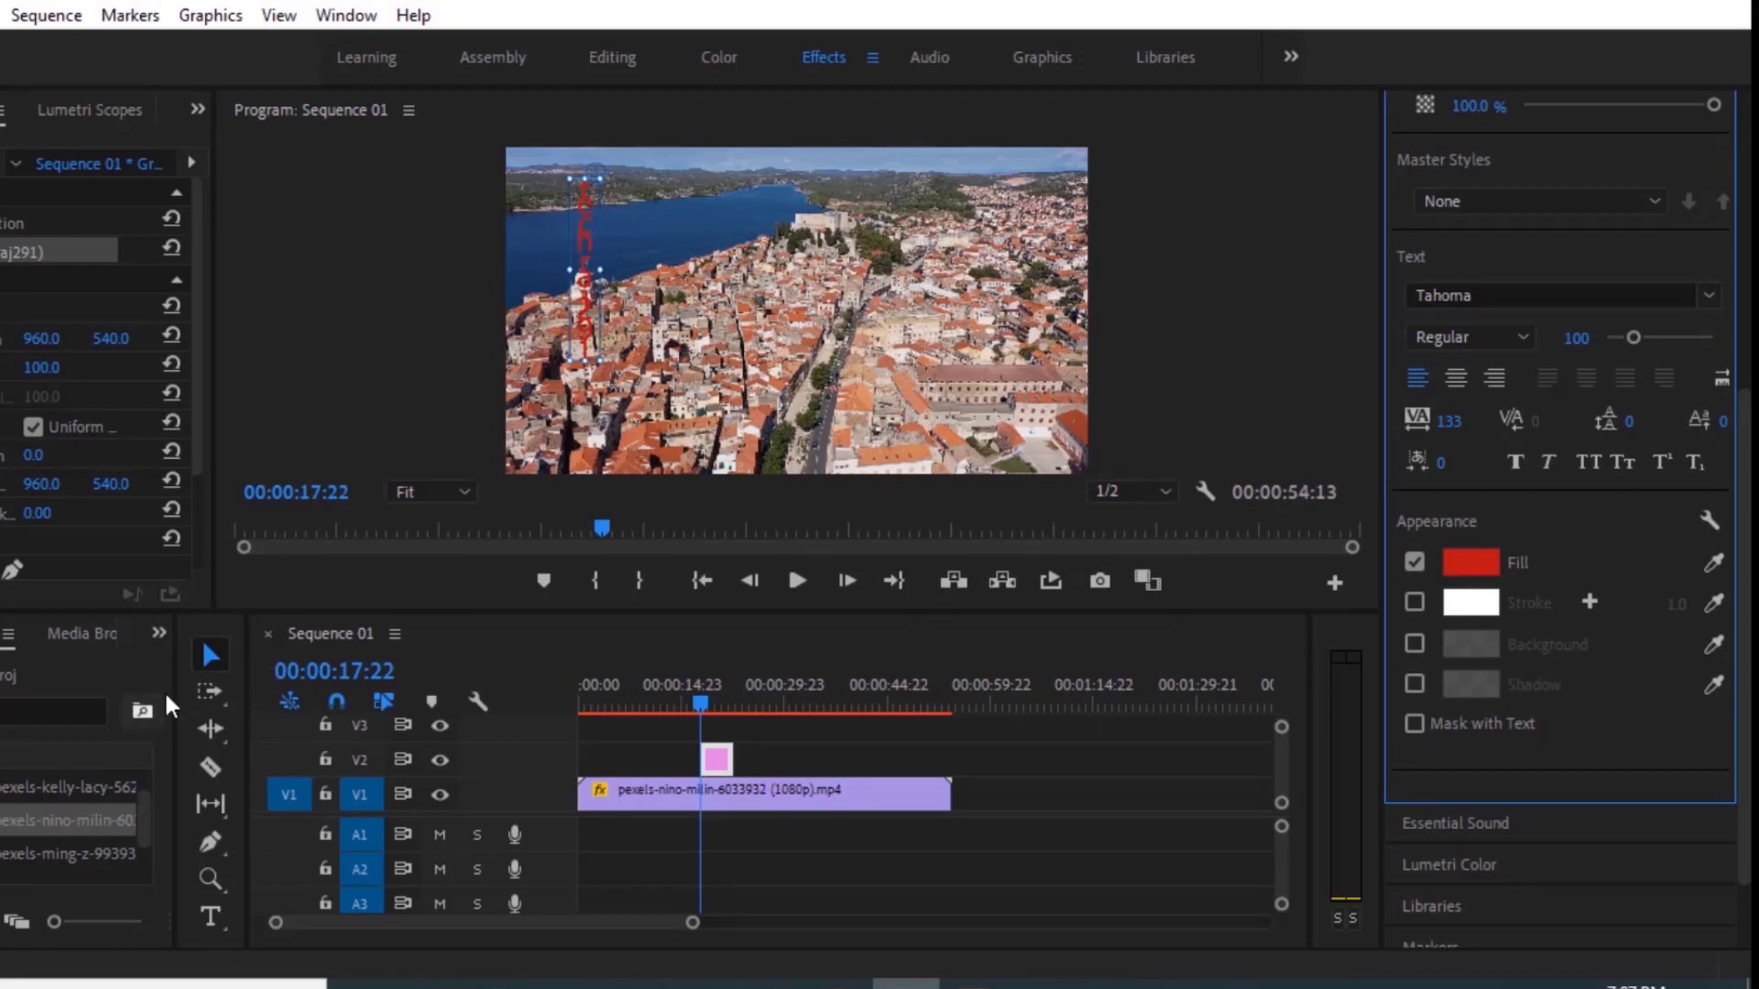
- Delete the vertical text clip from V2
{"action": "left_click", "coordinate": [207, 653]}
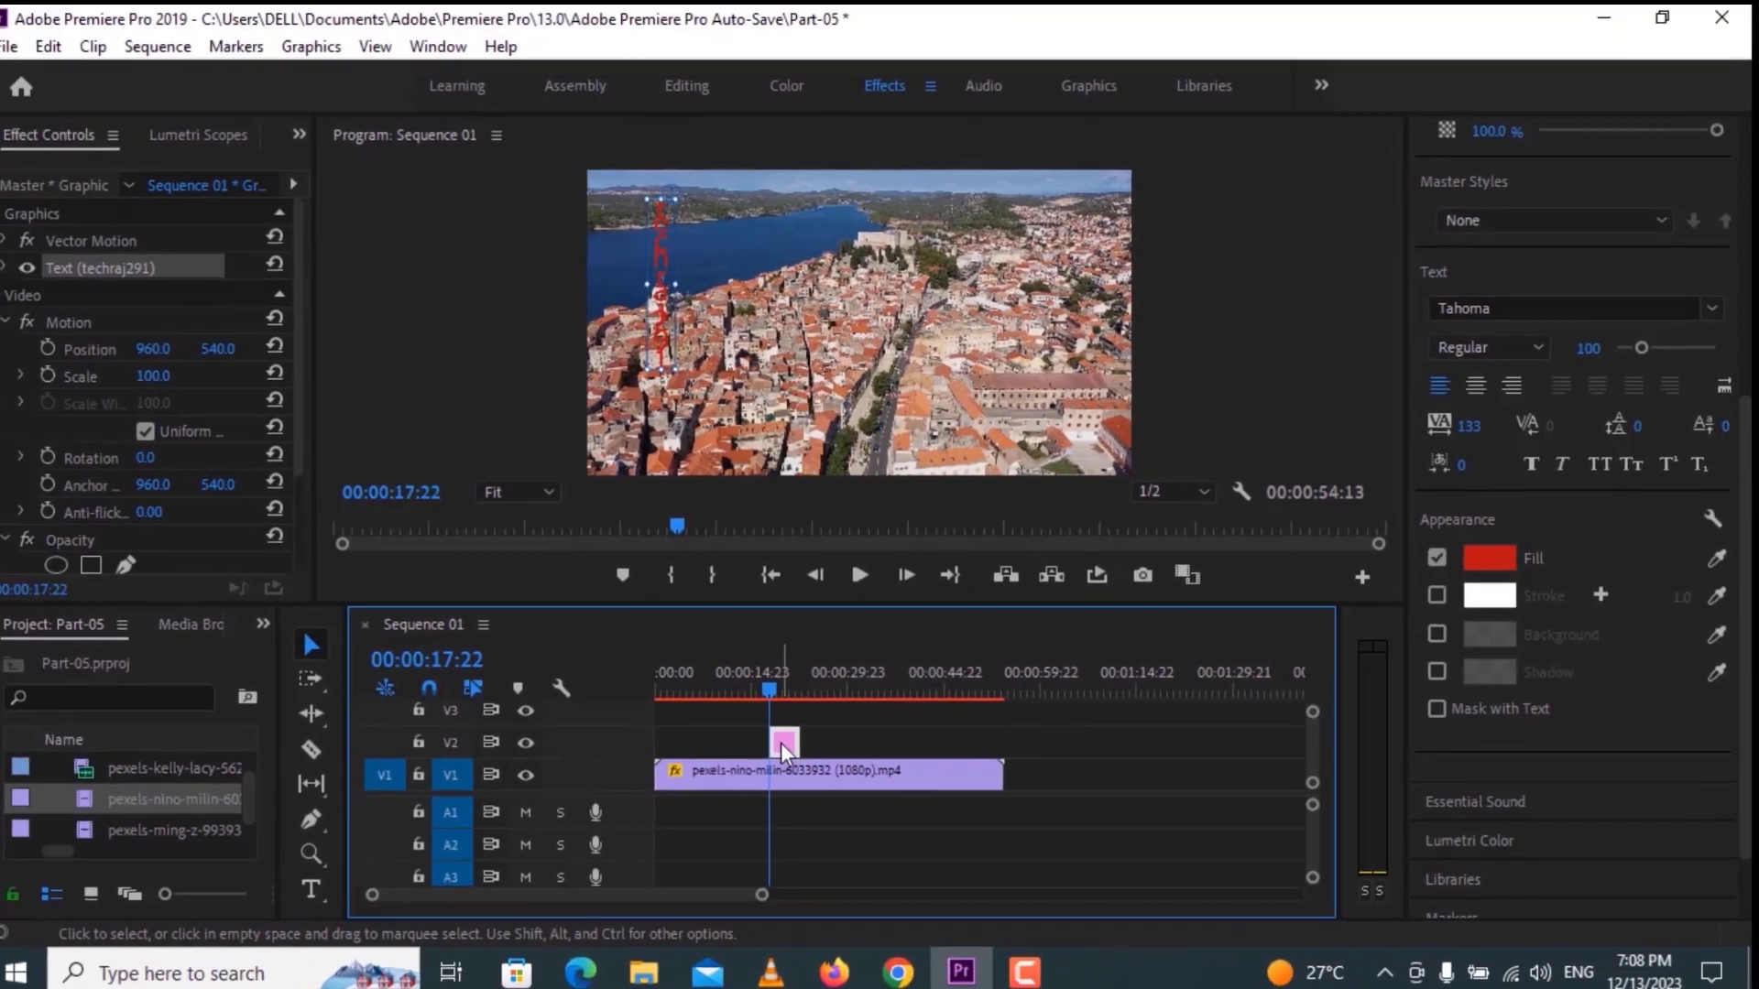
{"action": "key", "text": "Delete"}
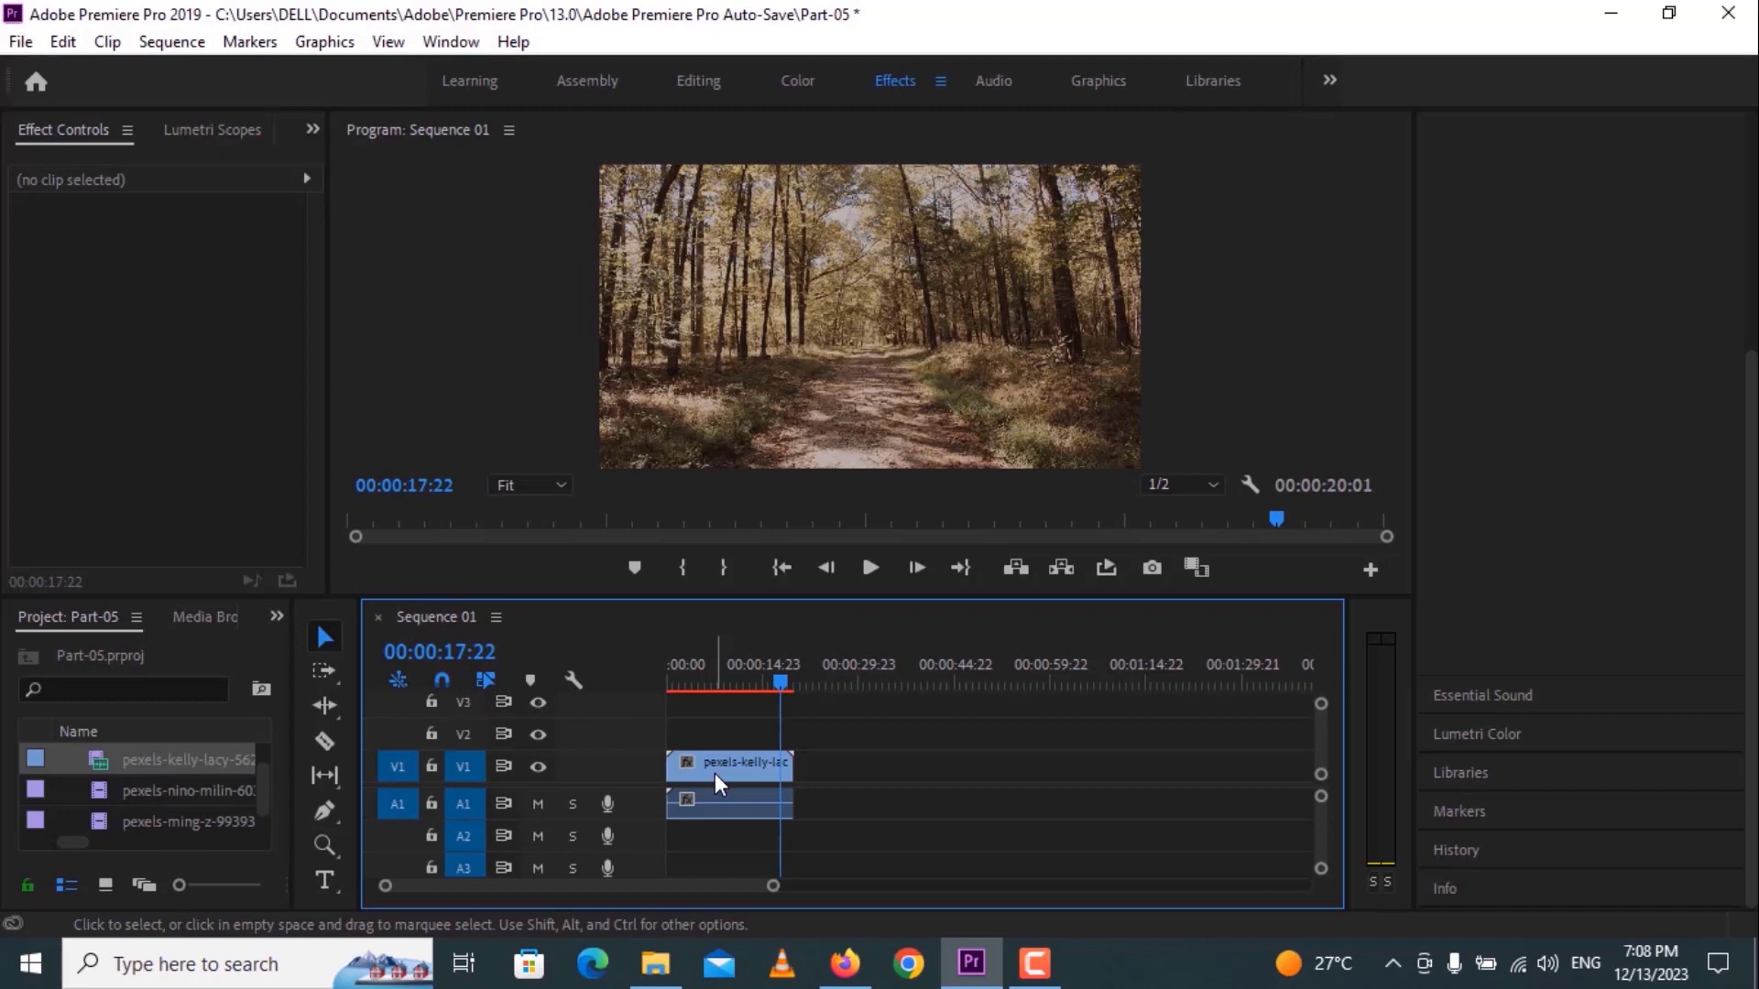
- Move the linked forest clip on V1 and A1 to start at 00:00:08:21 and leave it deselected
{"action": "left_click", "coordinate": [712, 773]}
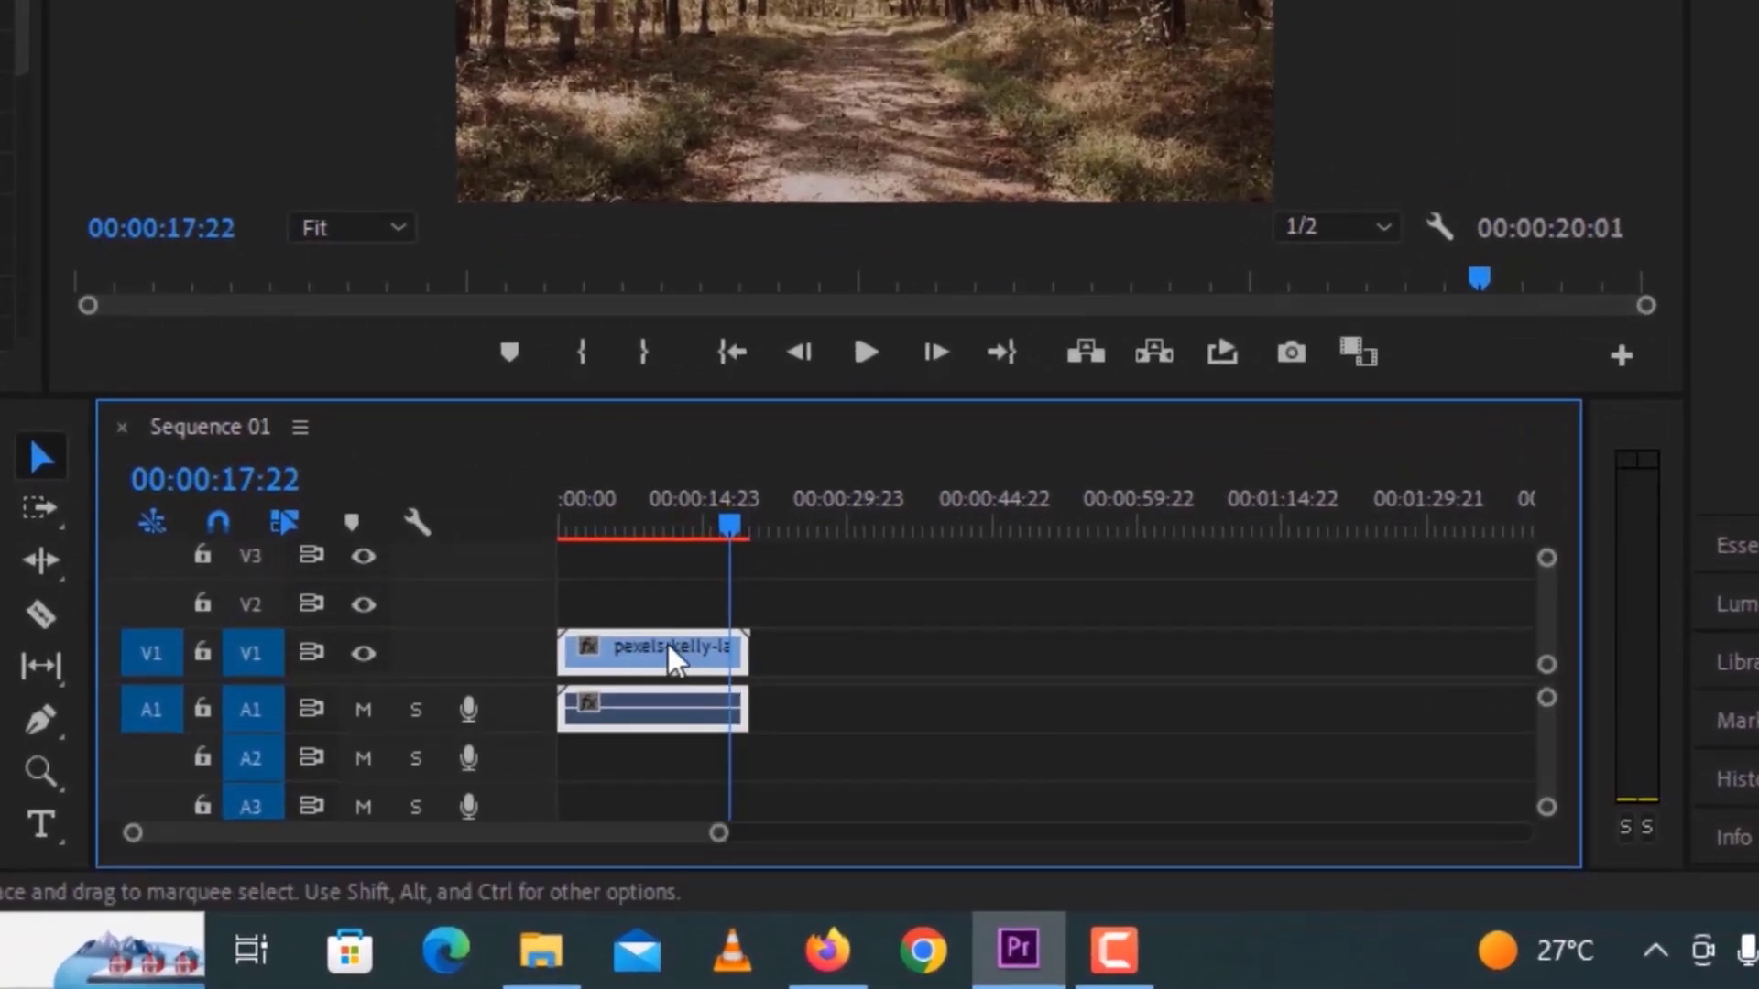
{"action": "left_click_drag", "start_coordinate": [652, 639], "coordinate": [737, 661]}
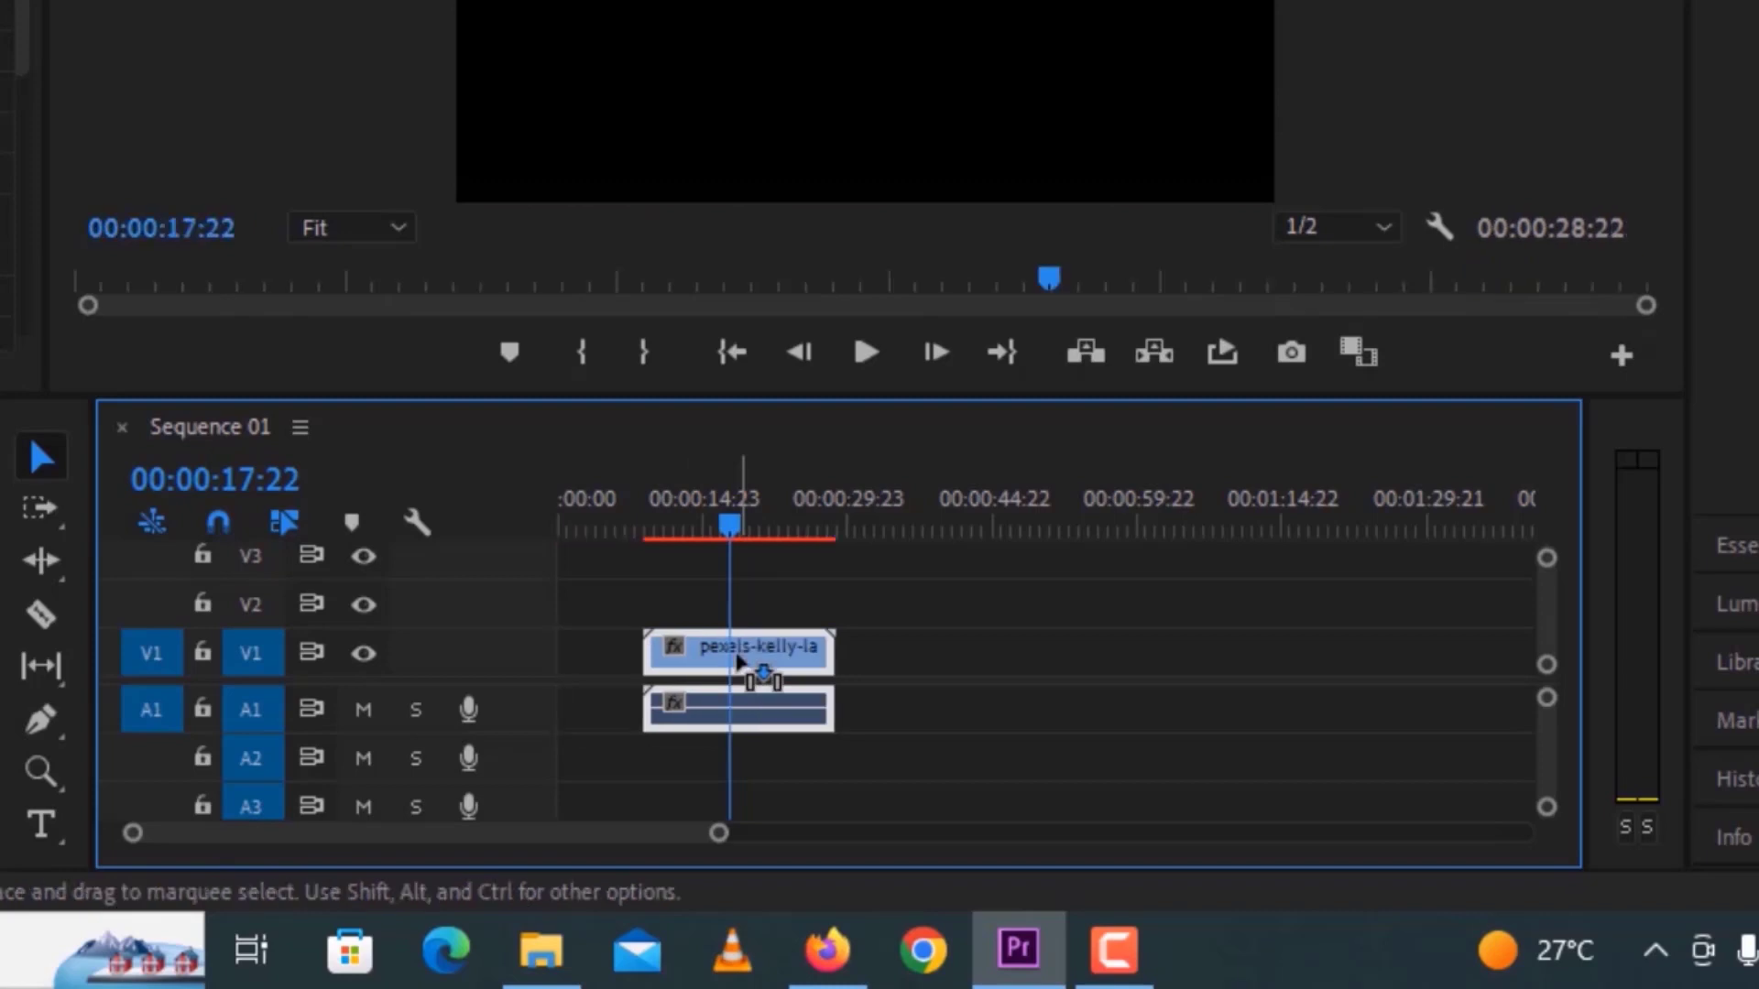
{"action": "left_click", "coordinate": [1053, 660]}
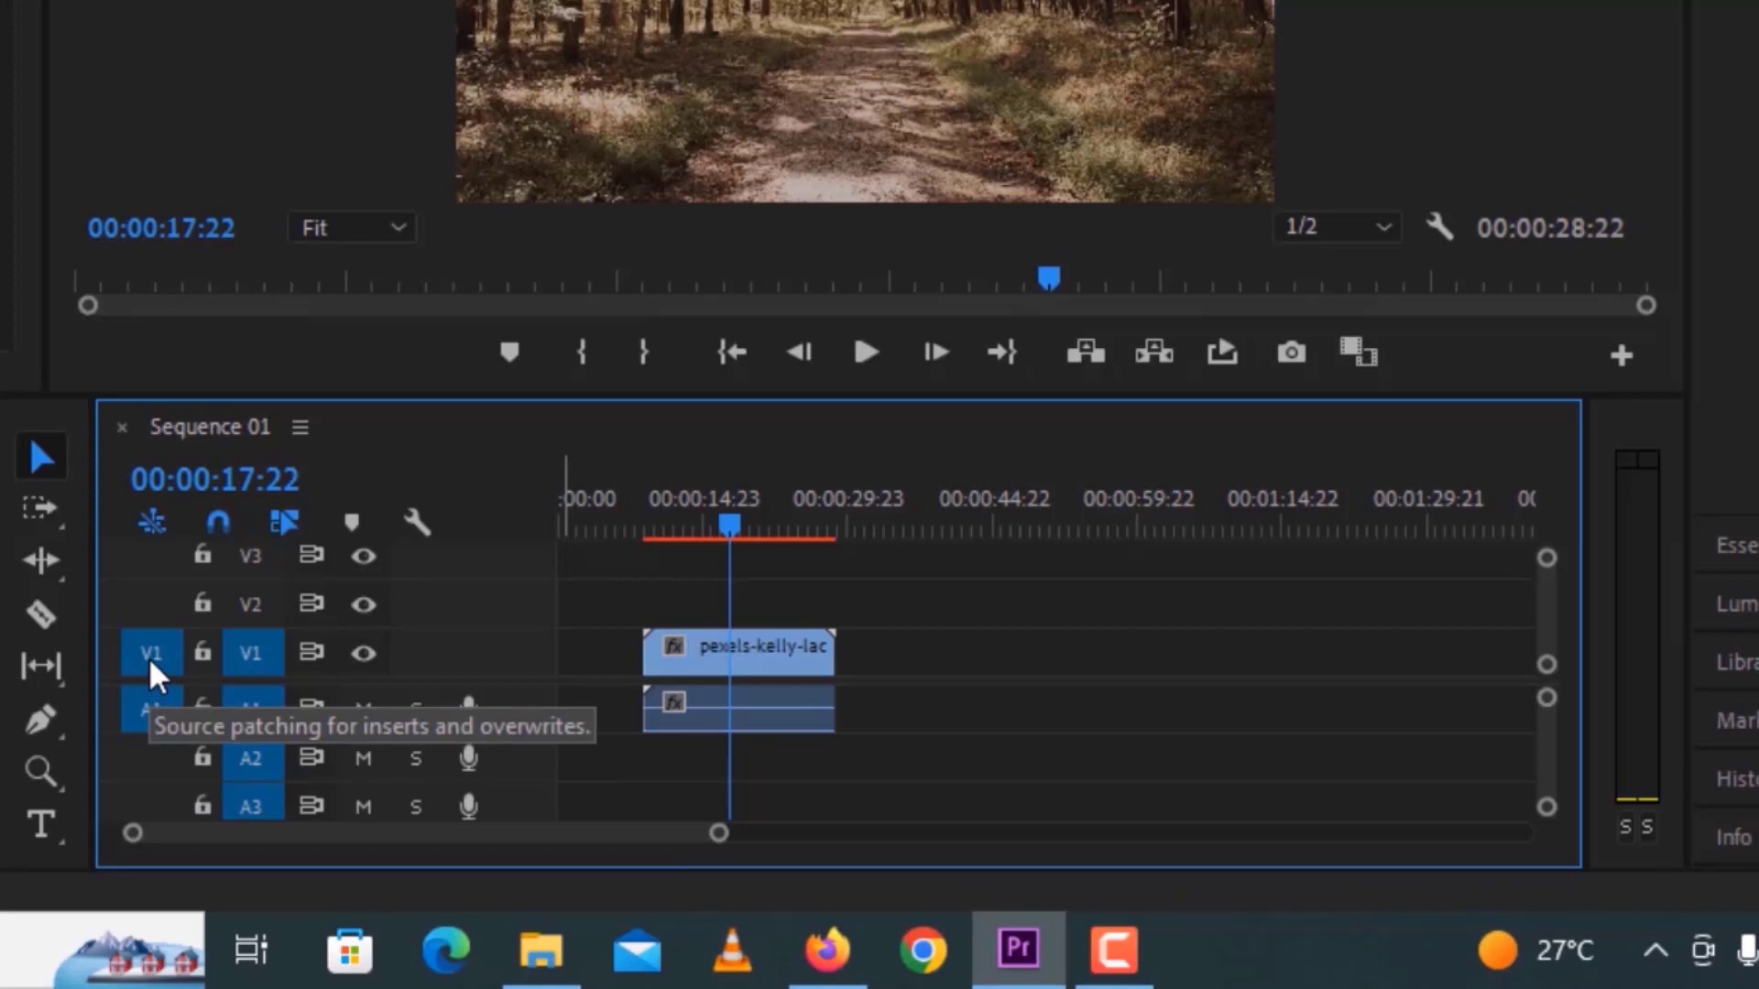
{"action": "left_click", "coordinate": [759, 661]}
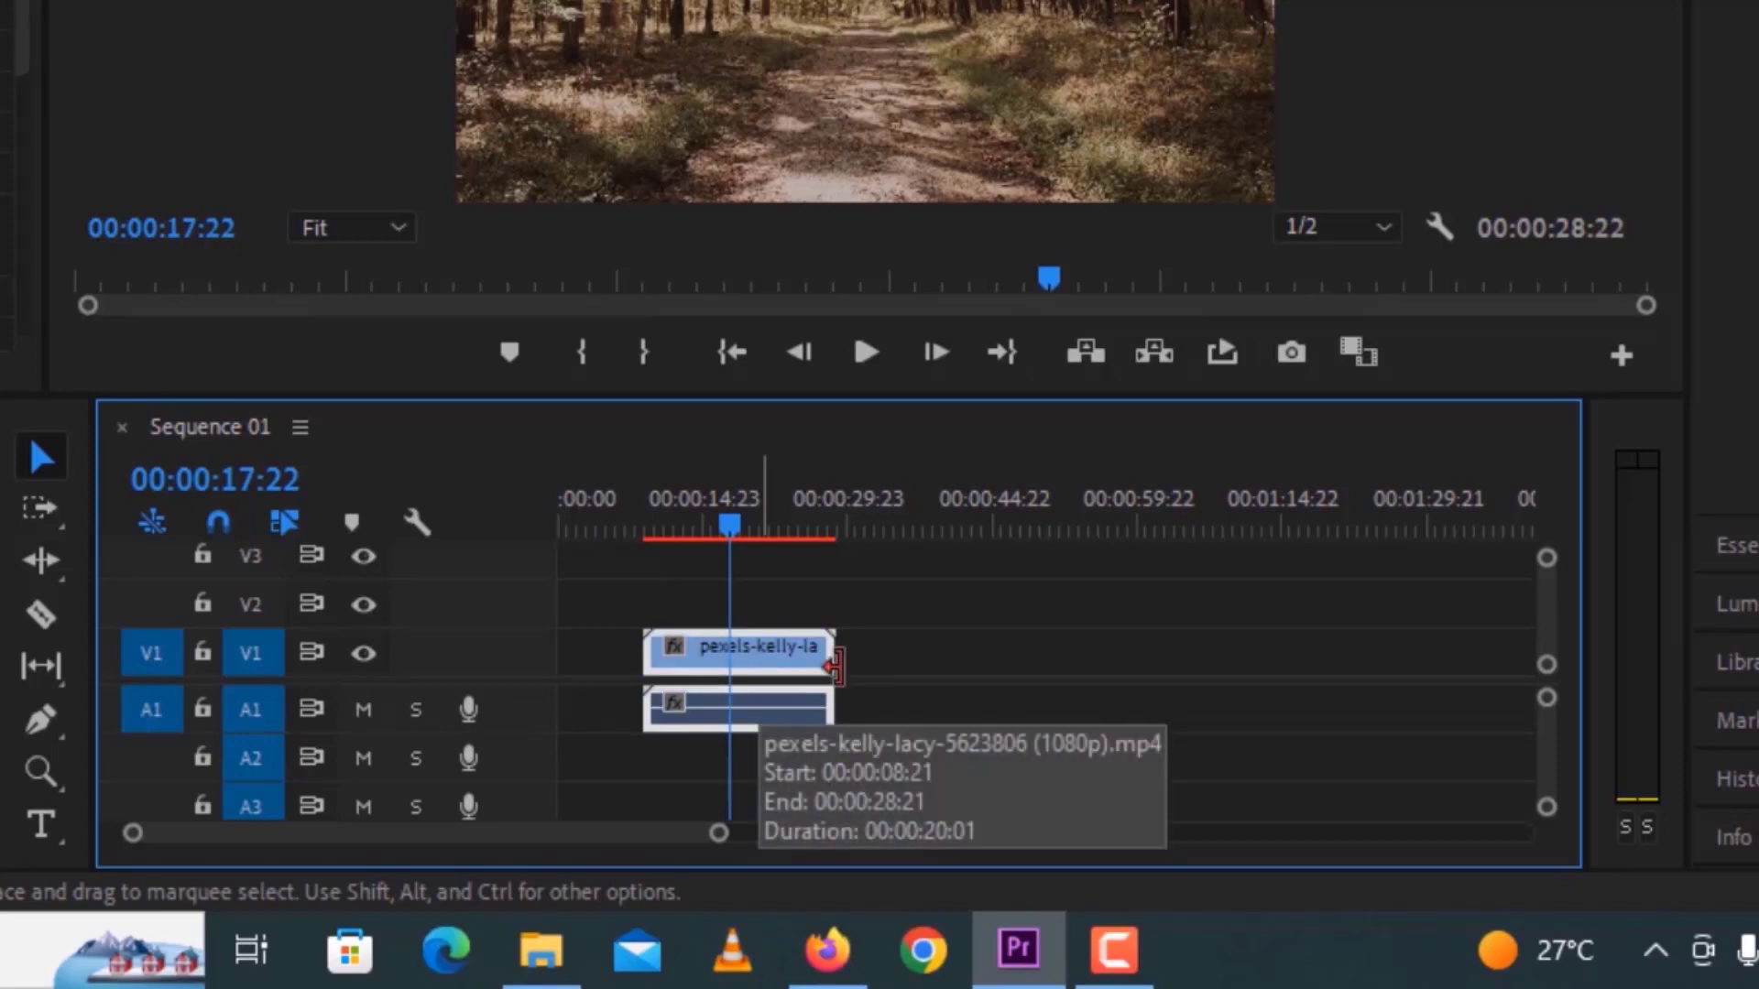
{"action": "left_click", "coordinate": [986, 664]}
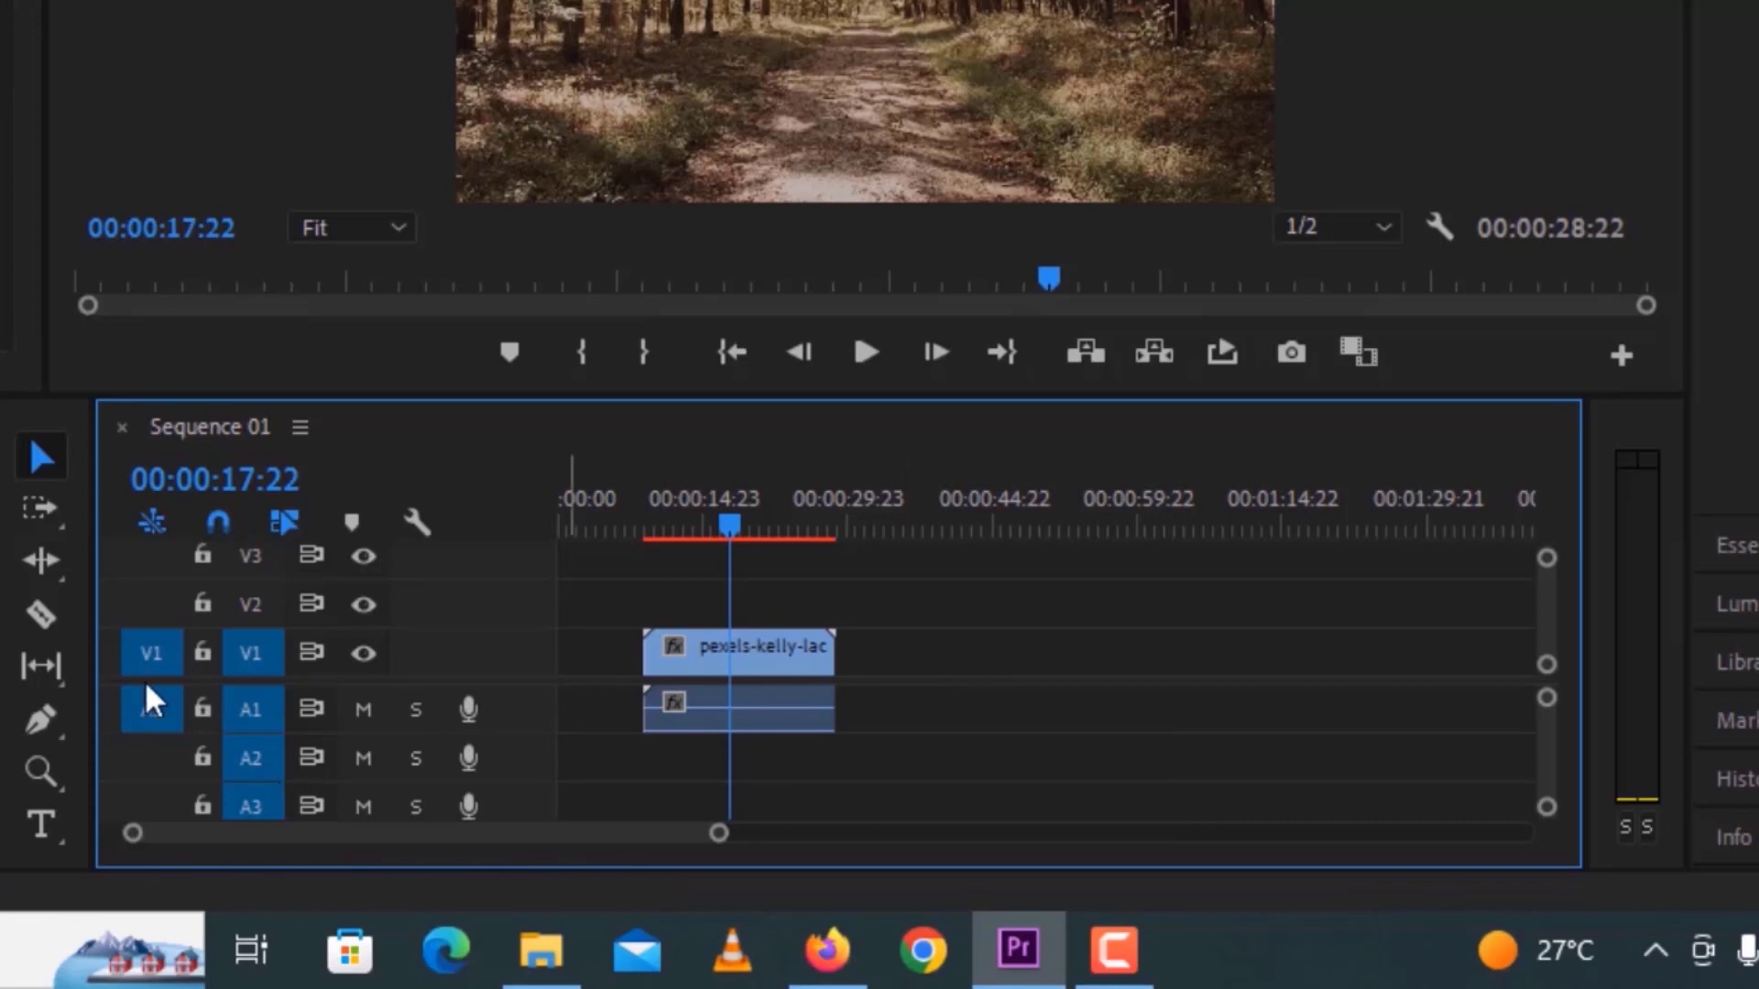
- Turn off Linked Selection and select the forest clip's video part and audio part separately
{"action": "left_click", "coordinate": [284, 524]}
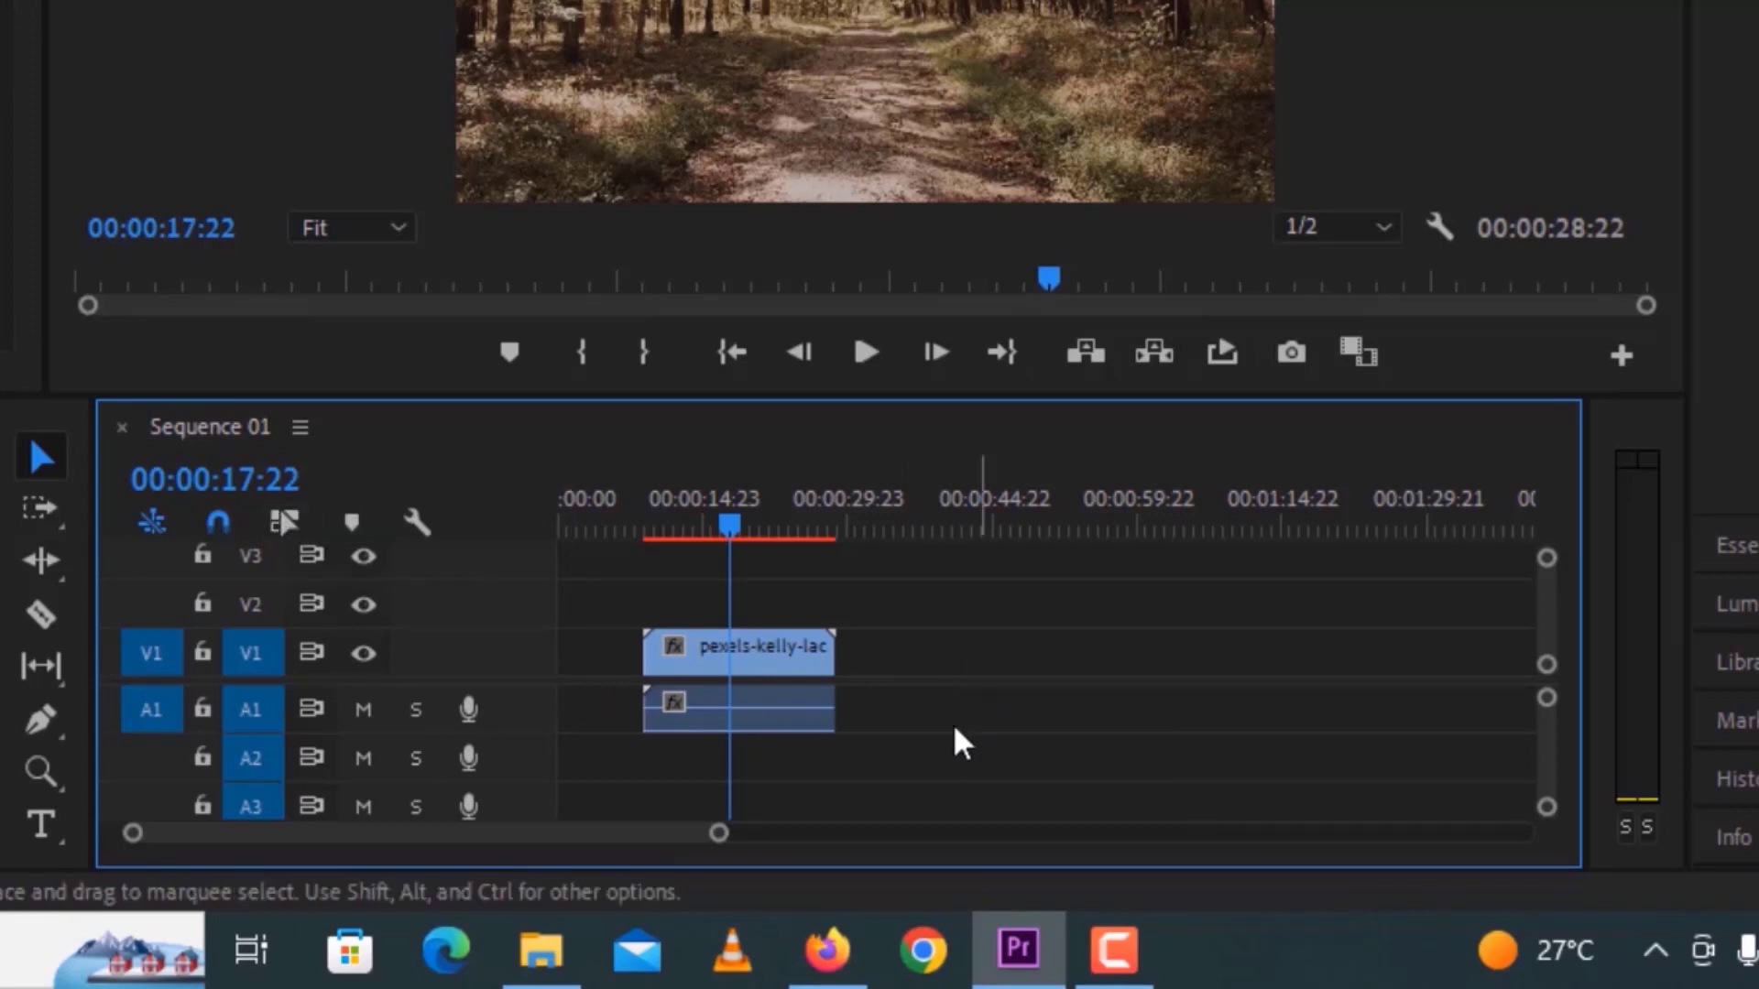
{"action": "left_click", "coordinate": [727, 645]}
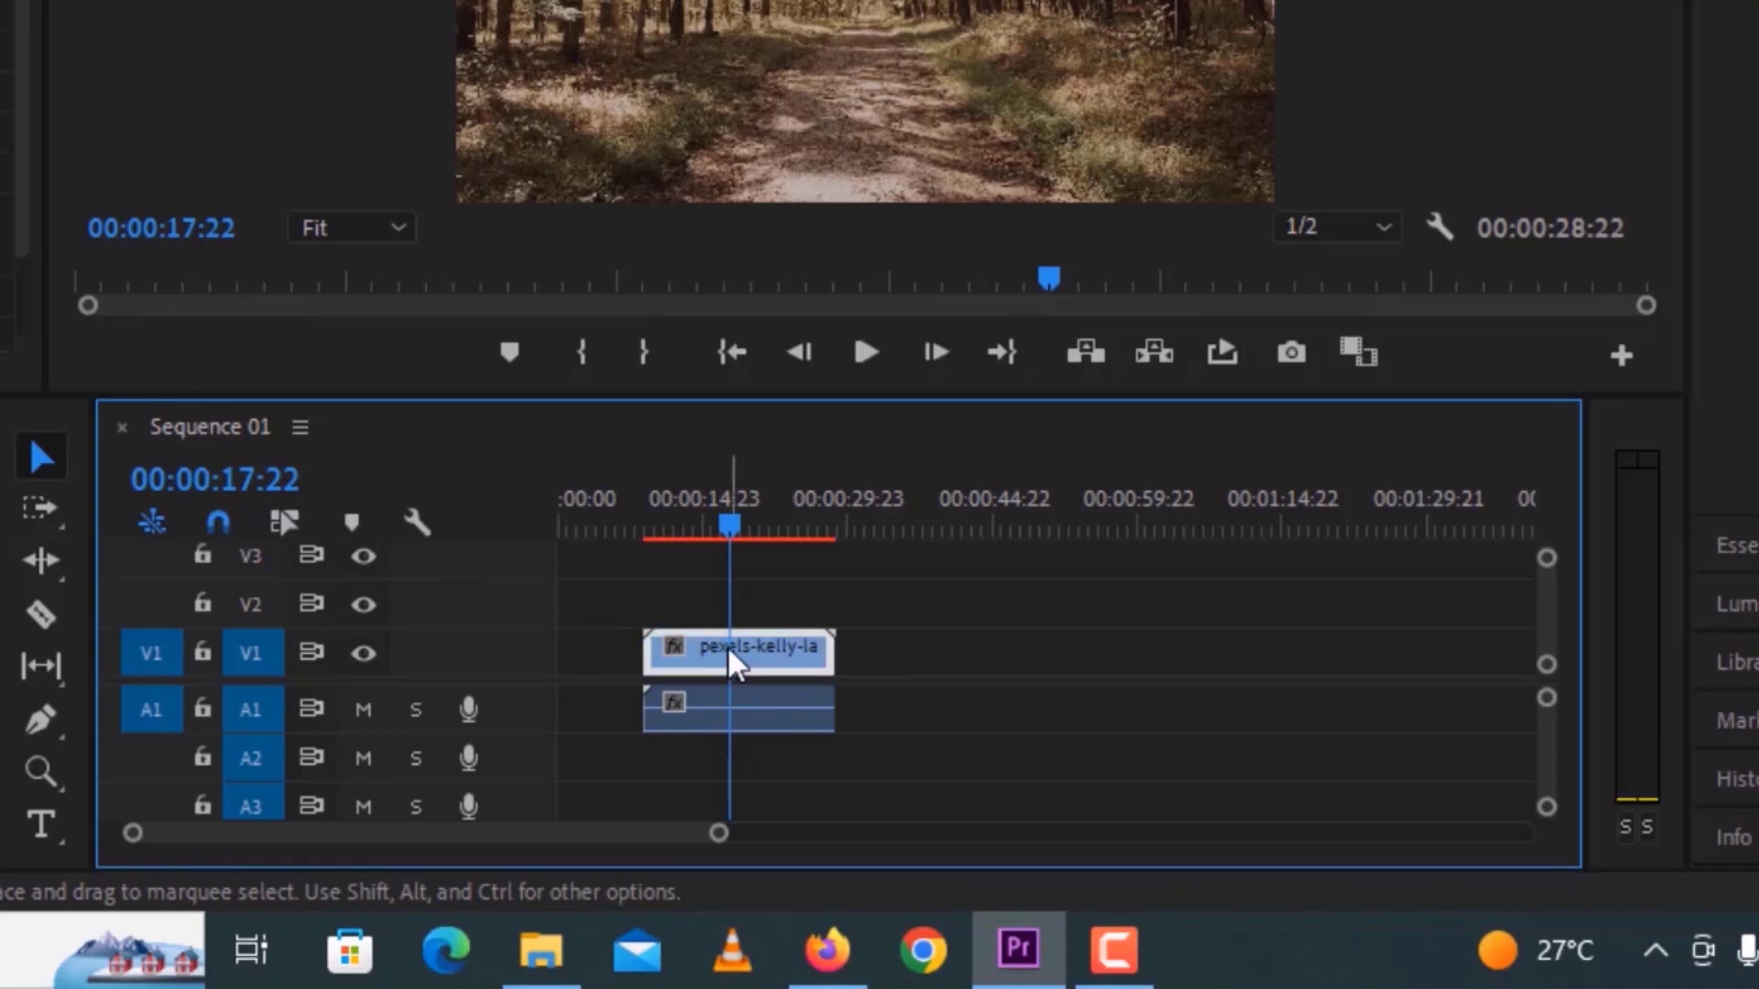
{"action": "left_click", "coordinate": [753, 710]}
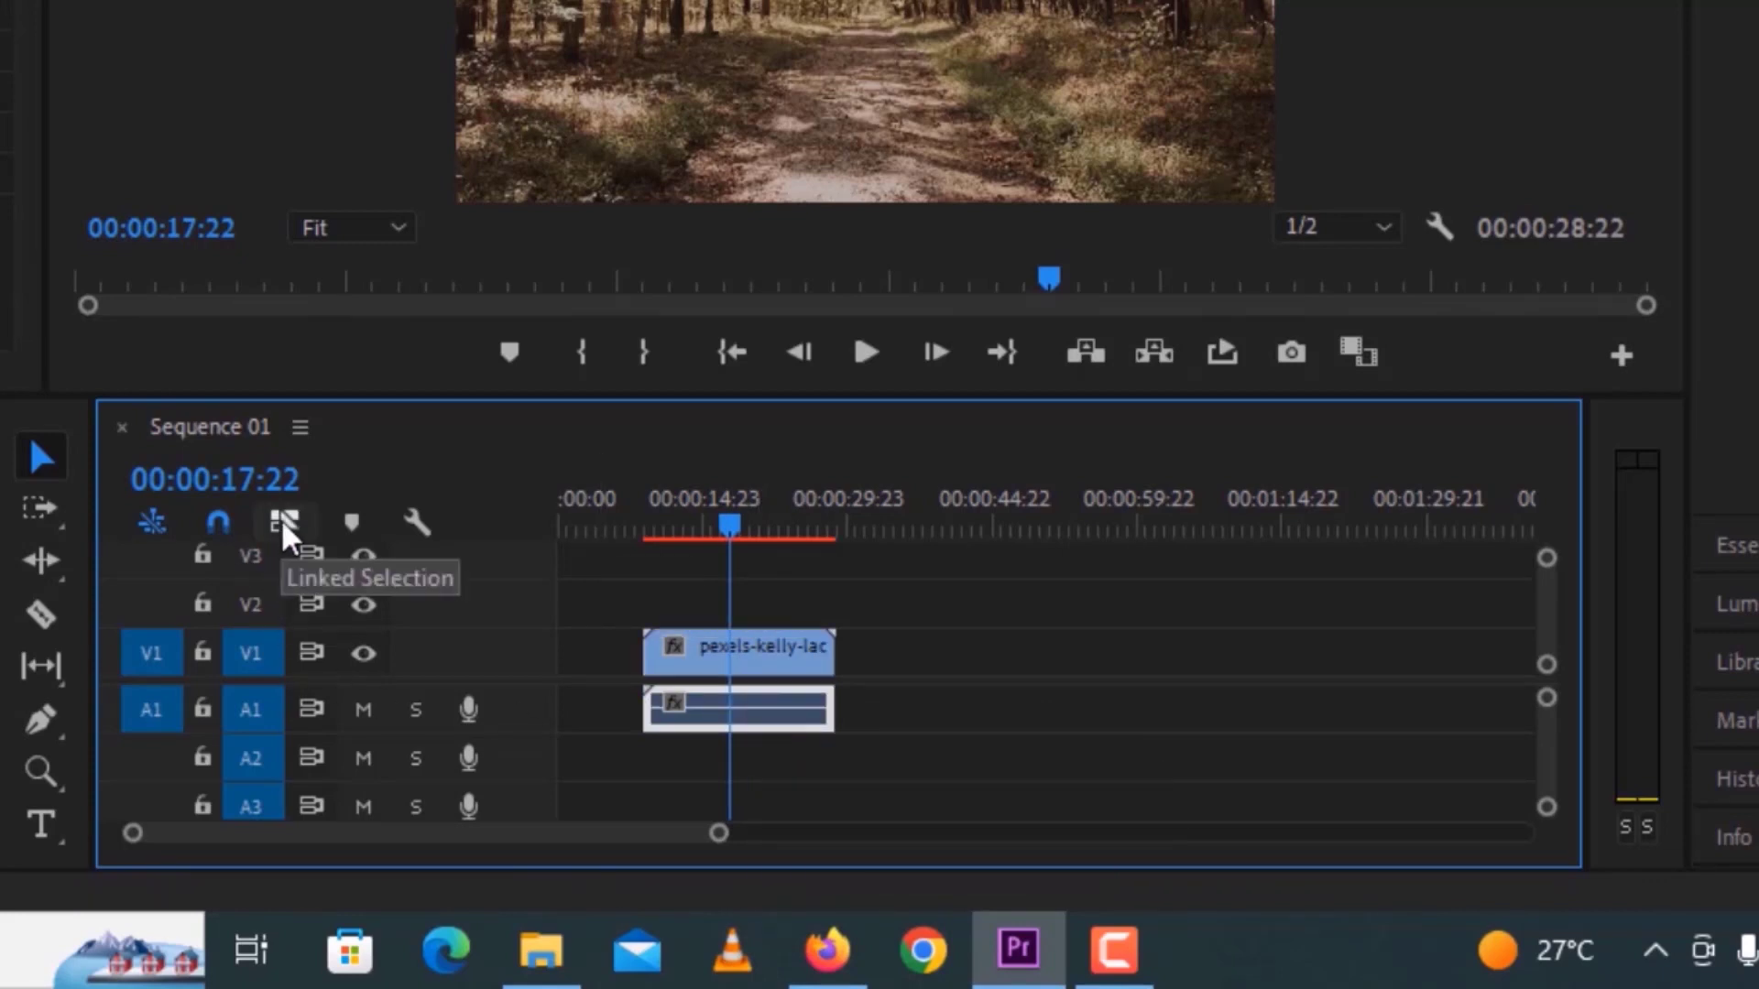
- Toggle Linked Selection on and off again, leaving it turned on
{"action": "left_click", "coordinate": [281, 520]}
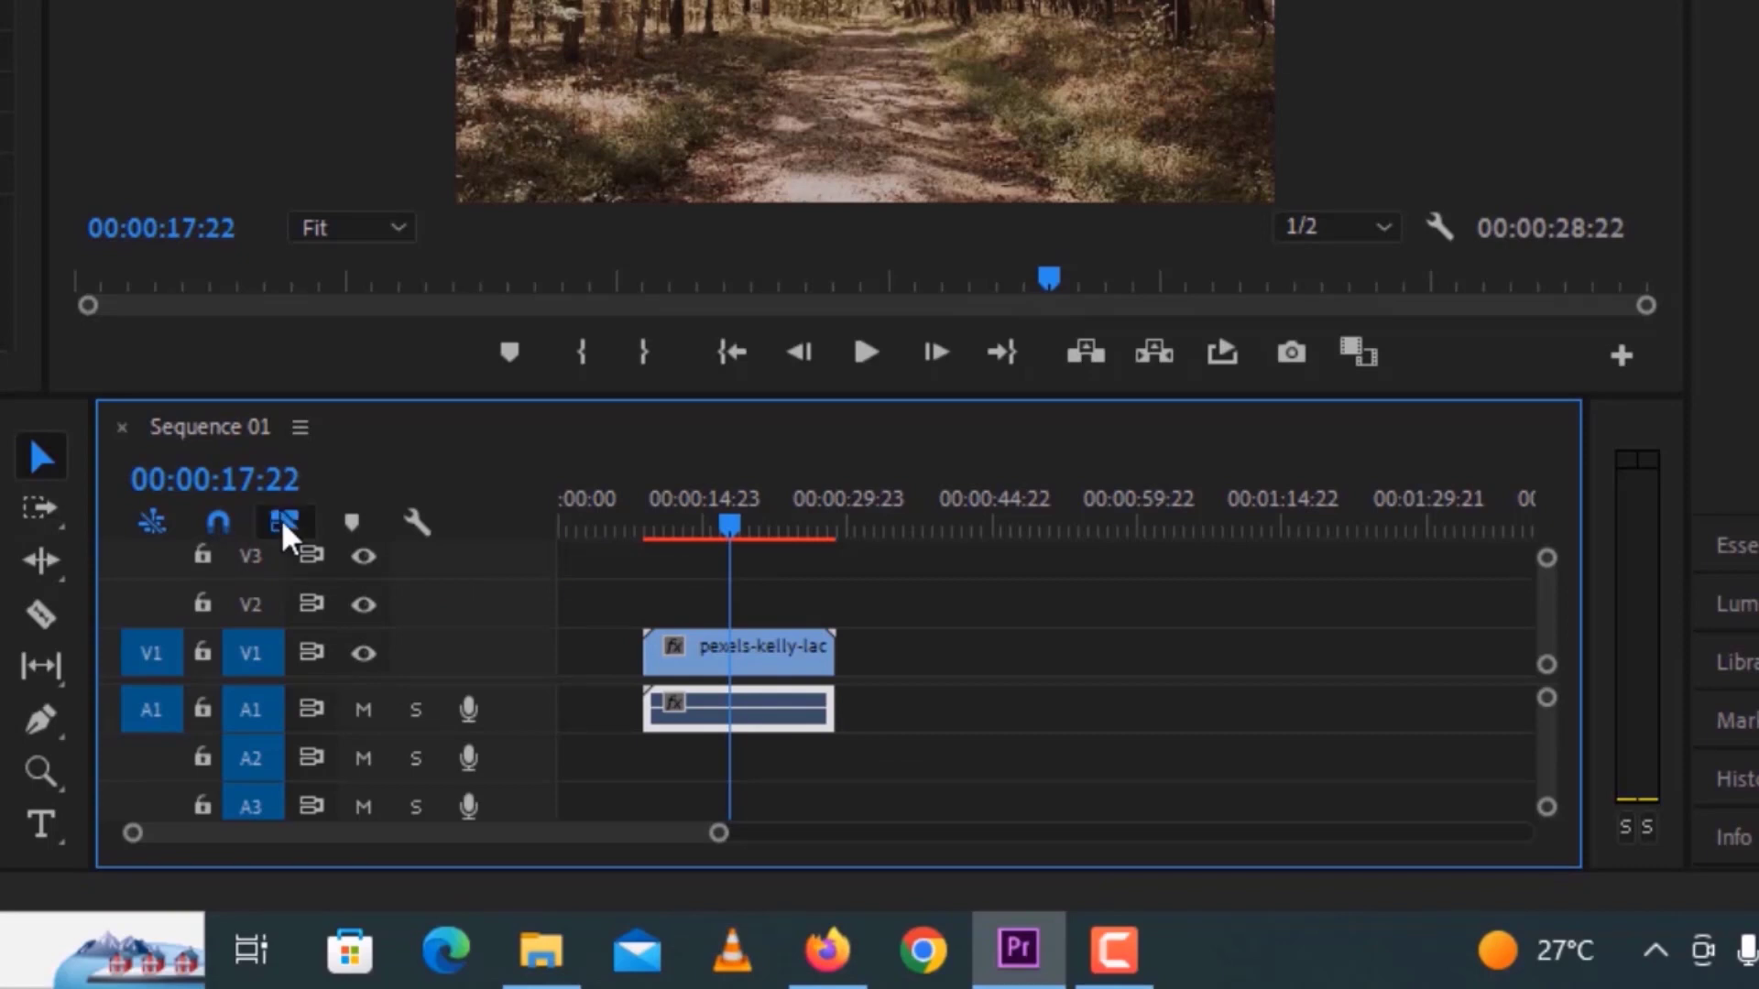
{"action": "left_click", "coordinate": [284, 516]}
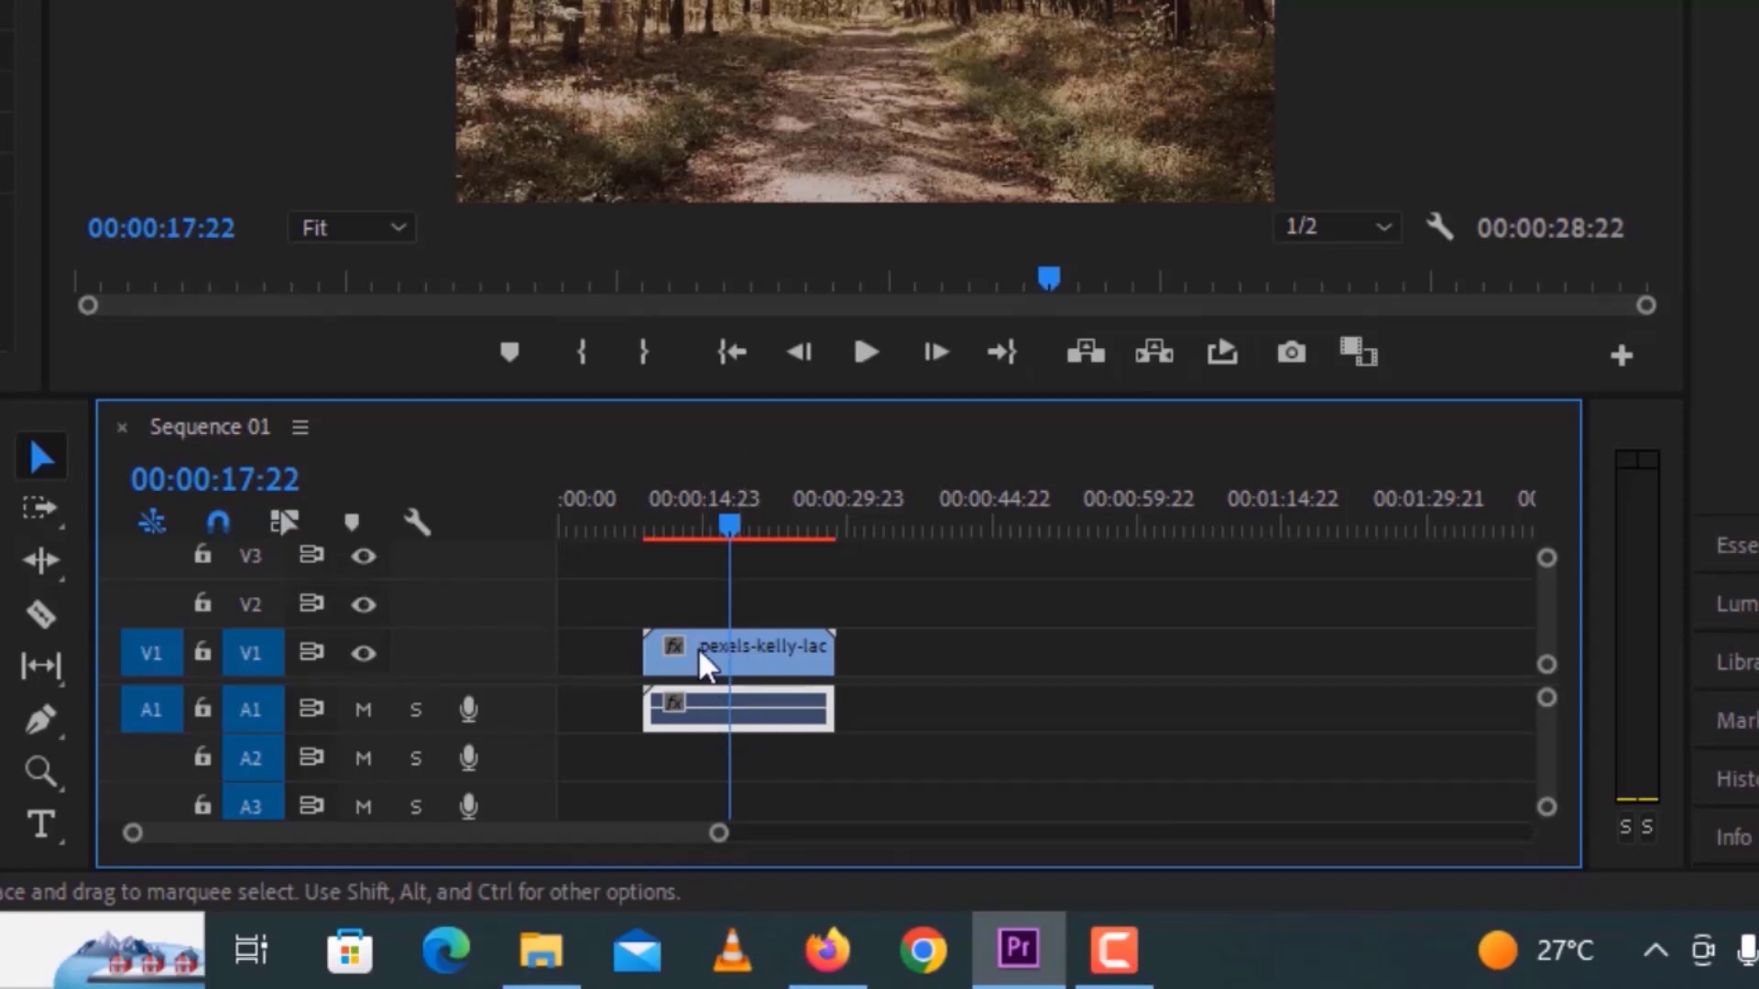
{"action": "left_click", "coordinate": [274, 520]}
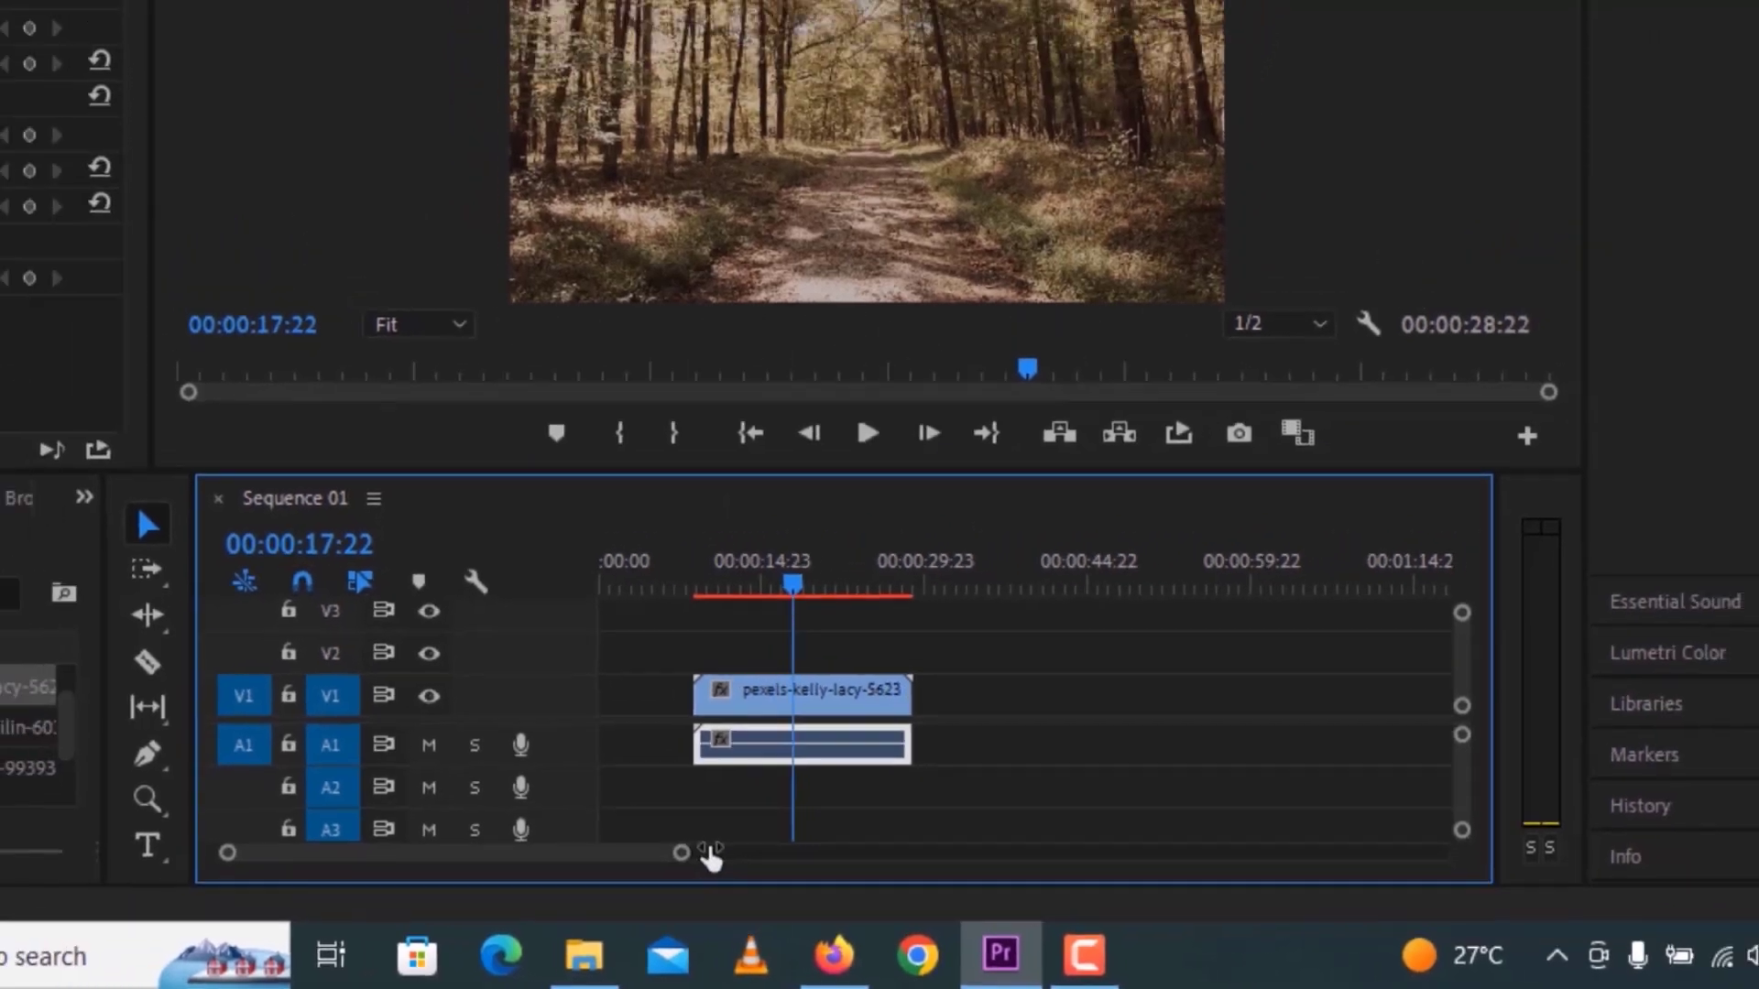
- Add the city clip to V1 after the forest clip with a short gap, and place the playhead in the gap at 00:00:29:07
{"action": "left_click_drag", "start_coordinate": [710, 858], "coordinate": [686, 852]}
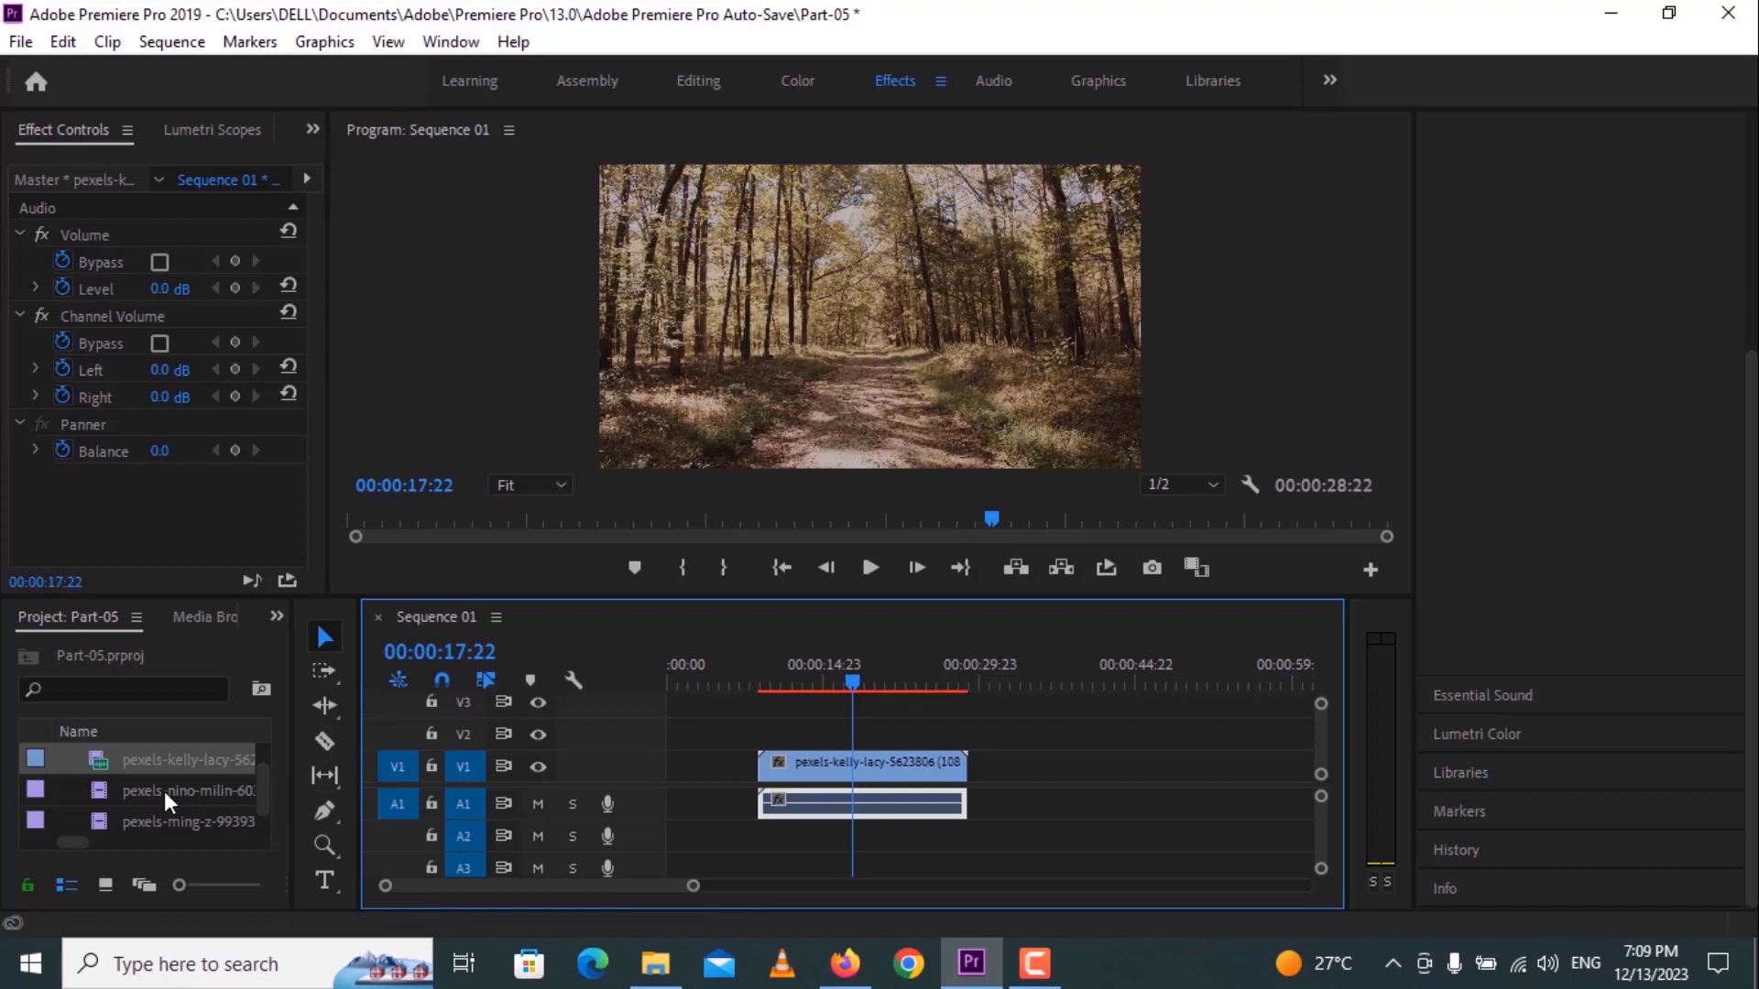
{"action": "left_click_drag", "start_coordinate": [163, 790], "coordinate": [993, 767]}
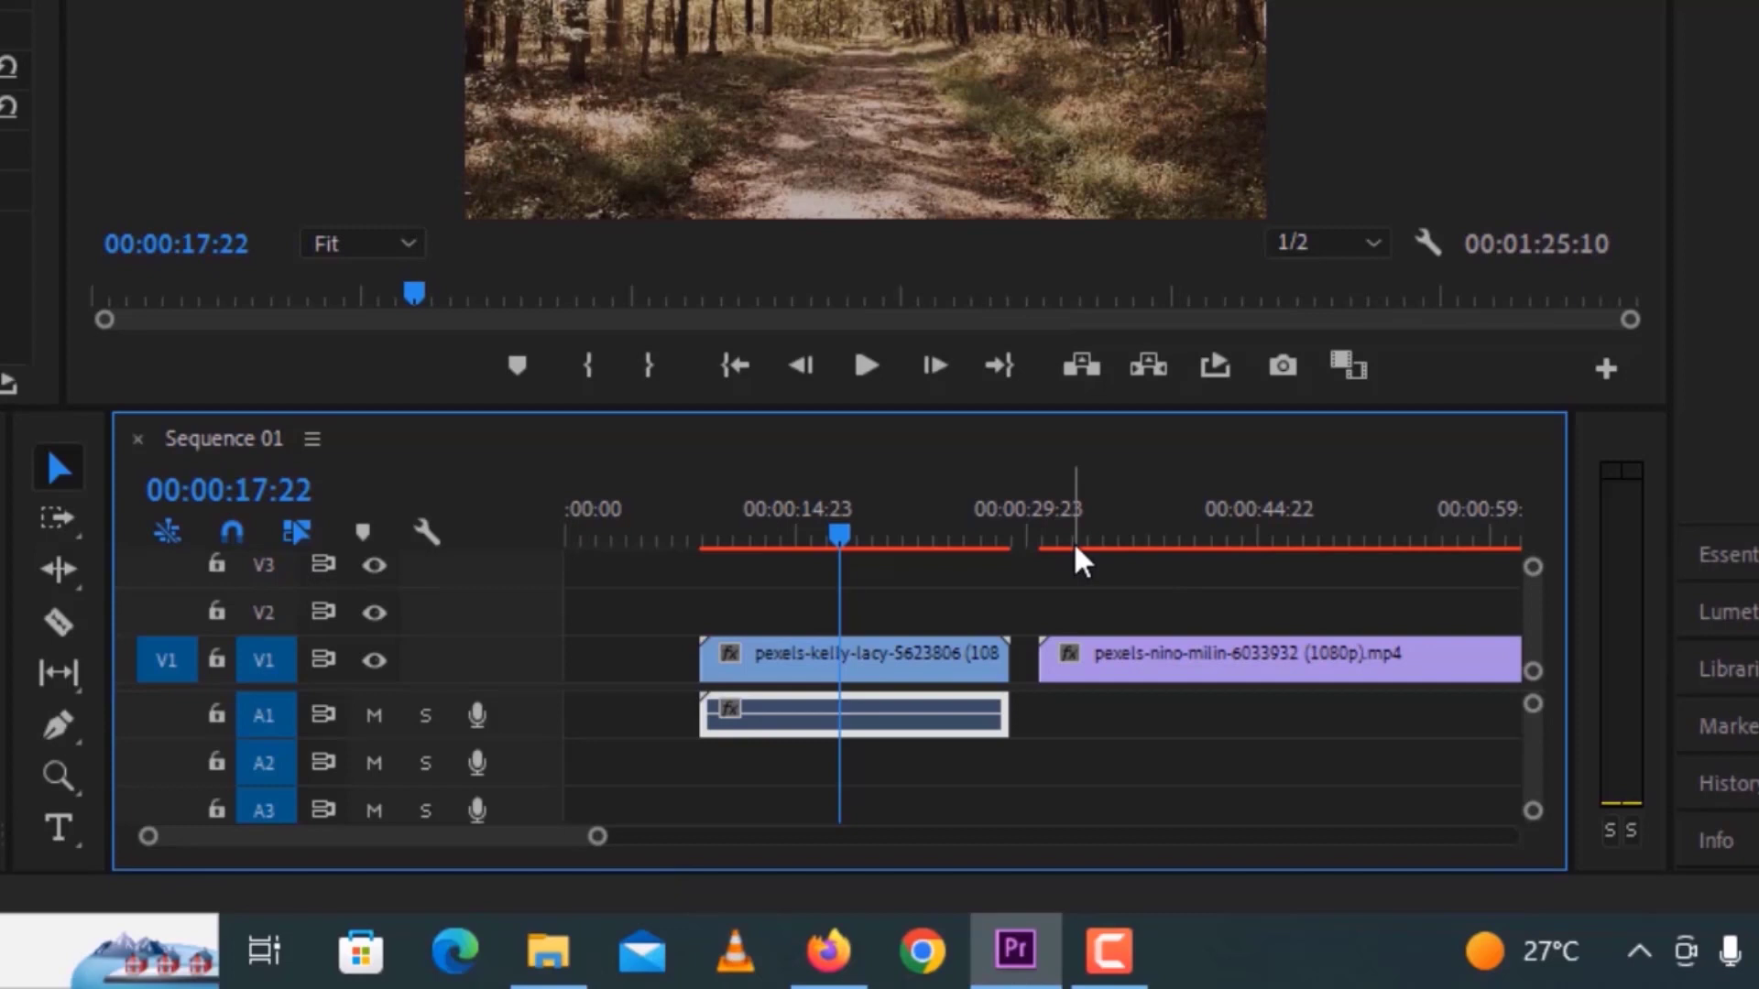
{"action": "key", "text": "minus"}
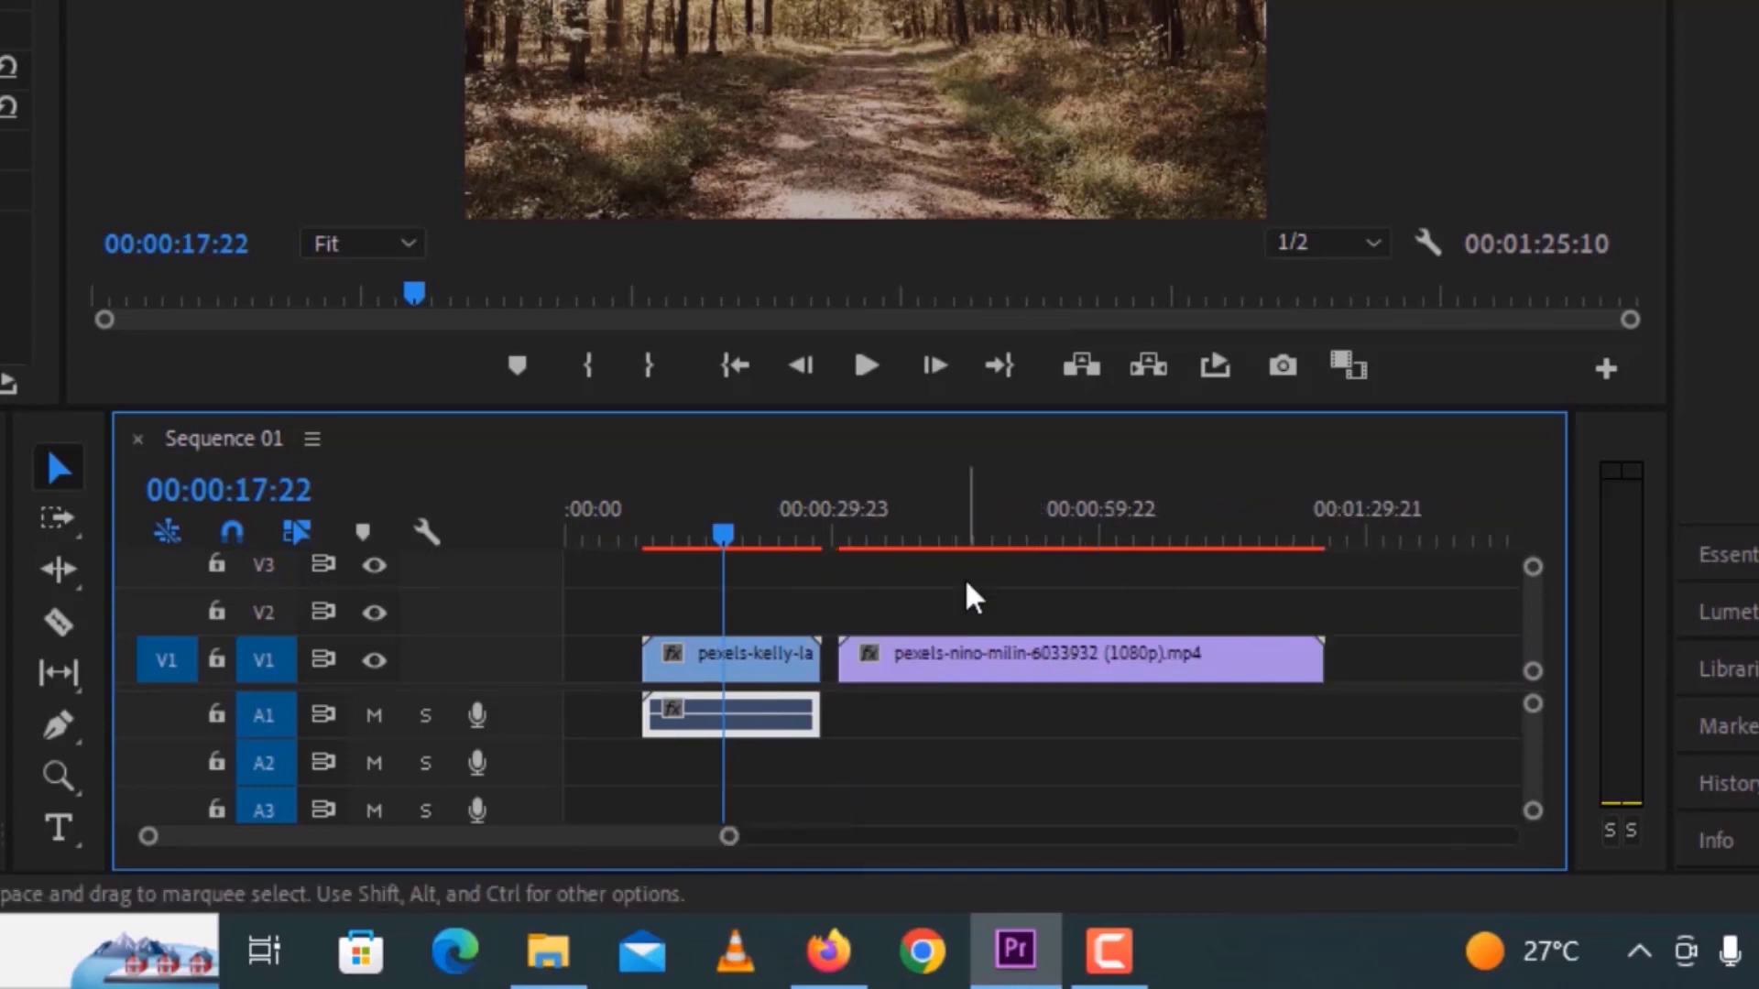
{"action": "left_click", "coordinate": [828, 531]}
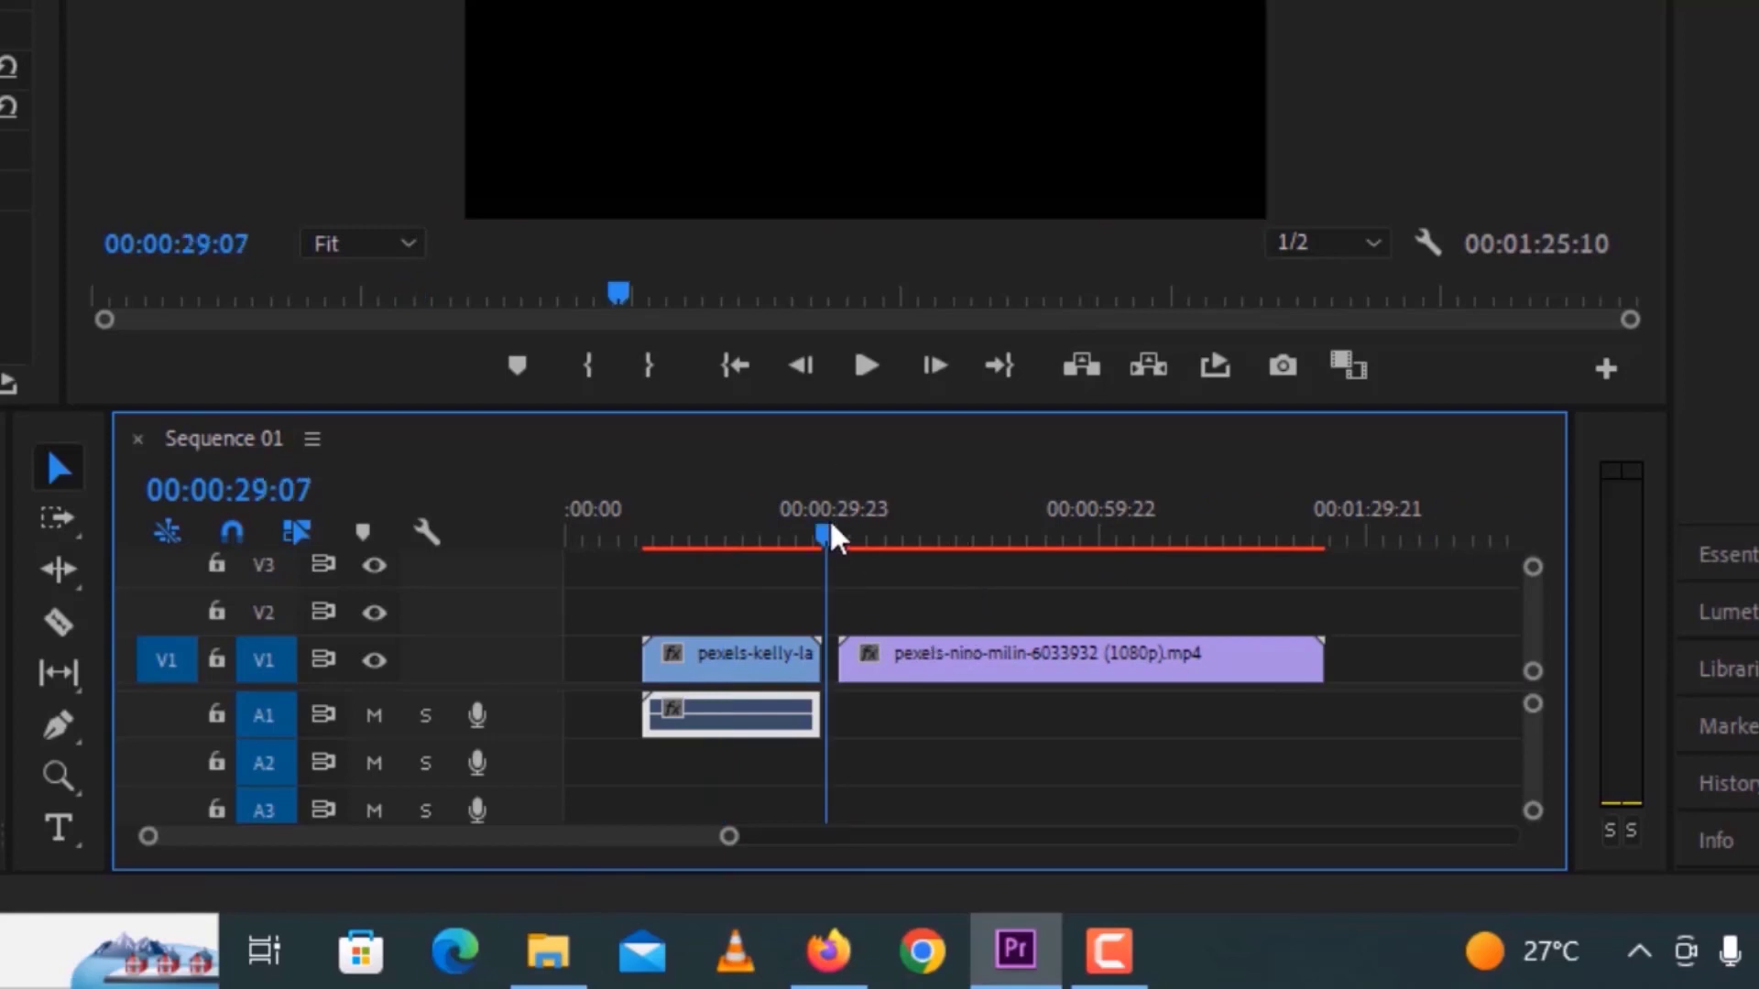
- Place the playhead at 00:00:27:02 and move the city clip on V1 so it snaps against the end of the forest clip
{"action": "left_click_drag", "start_coordinate": [728, 836], "coordinate": [629, 830]}
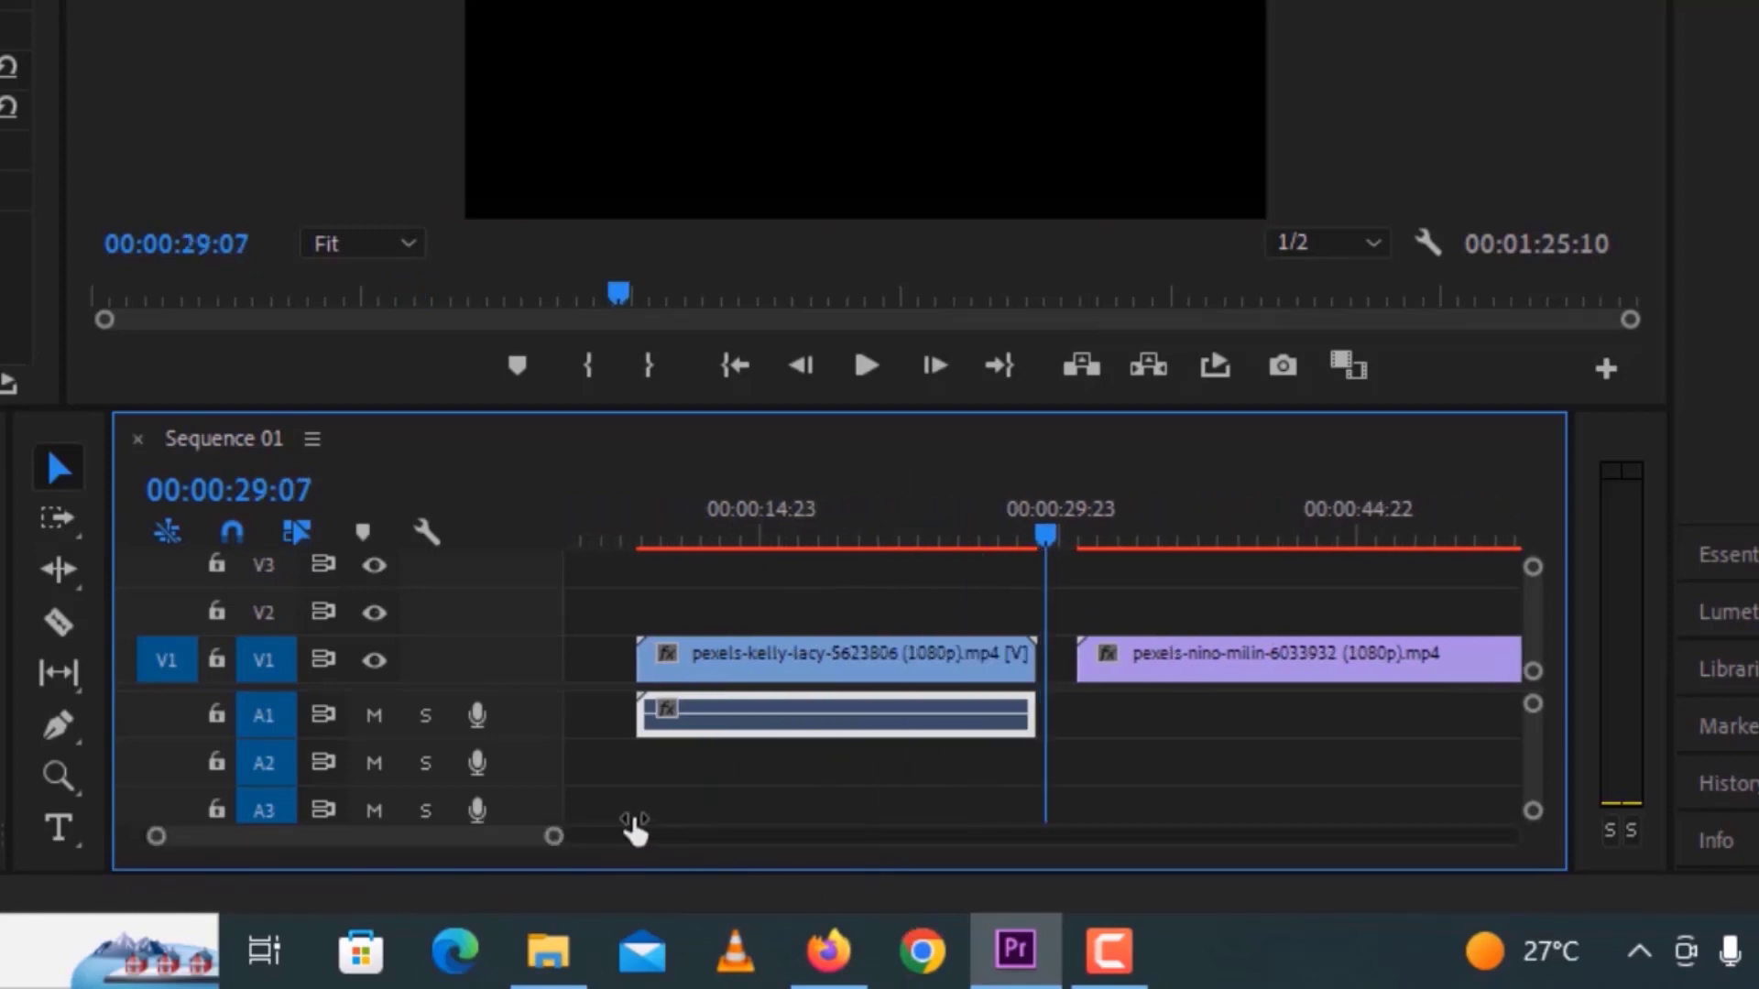
{"action": "left_click", "coordinate": [1279, 678]}
{"action": "mouse_move", "coordinate": [1279, 681]}
{"action": "left_mouse_down"}
{"action": "mouse_move", "coordinate": [1257, 677]}
{"action": "mouse_move", "coordinate": [1272, 687]}
{"action": "left_mouse_up"}
{"action": "left_click_drag", "start_coordinate": [1044, 524], "coordinate": [1000, 513]}
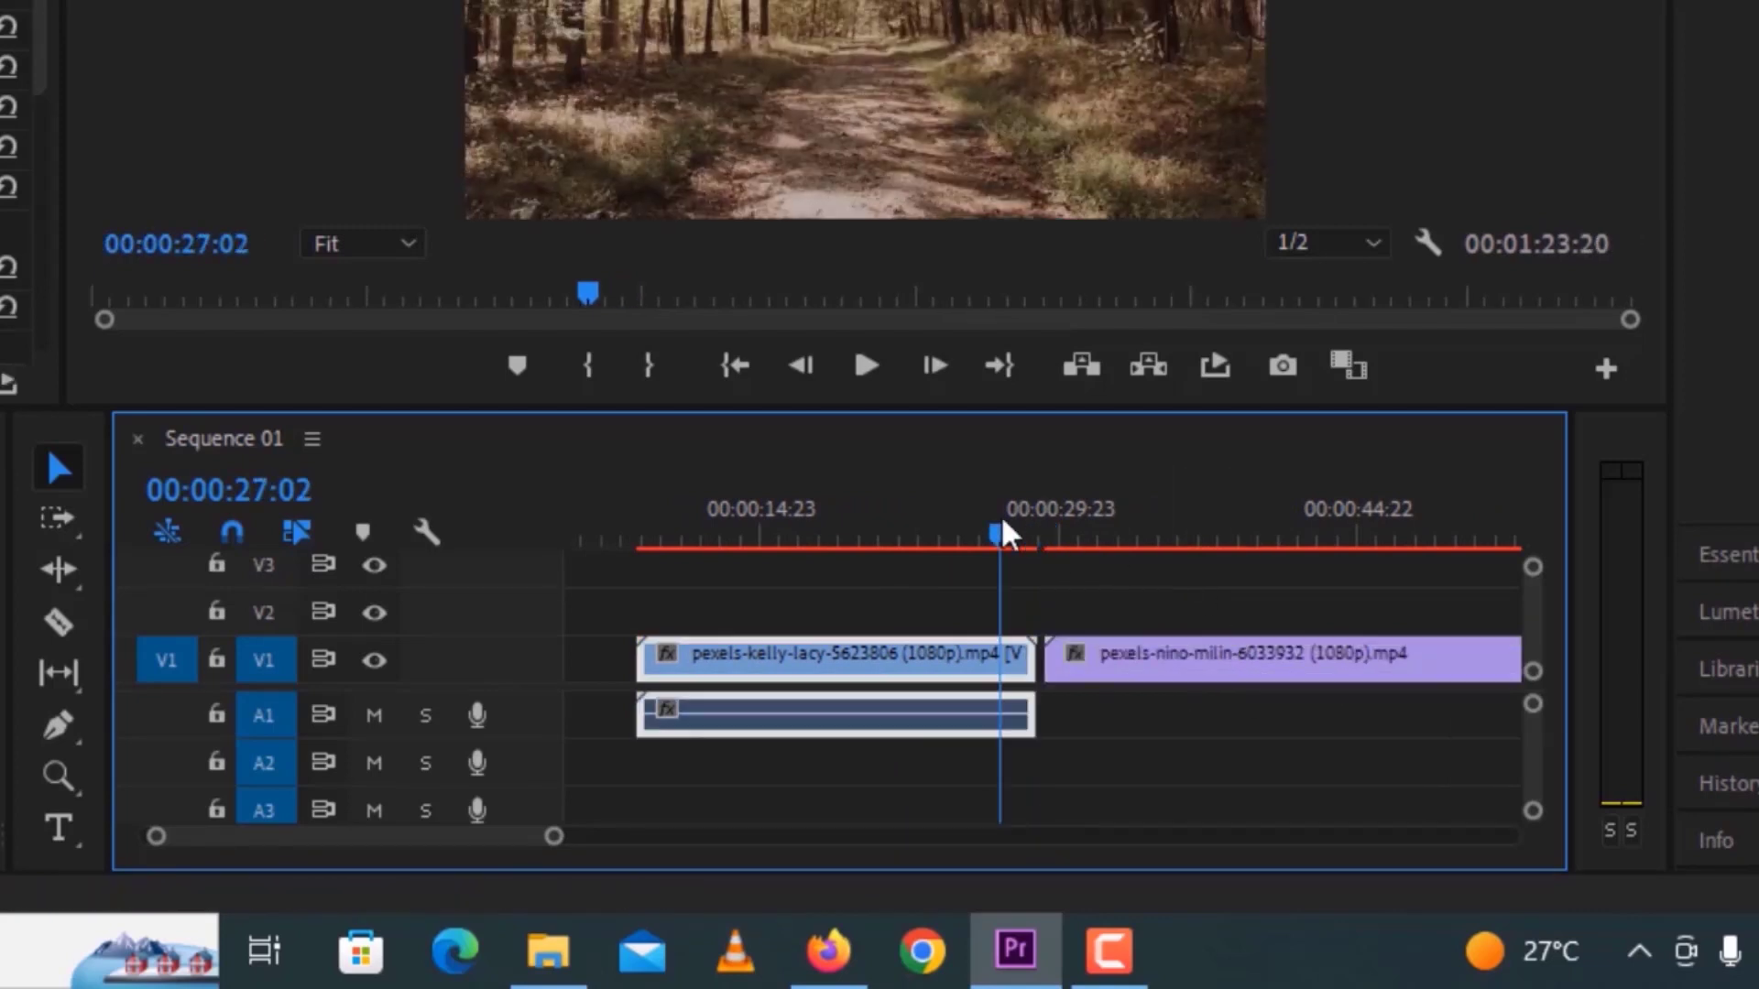
{"action": "left_click_drag", "start_coordinate": [1214, 663], "coordinate": [1256, 652]}
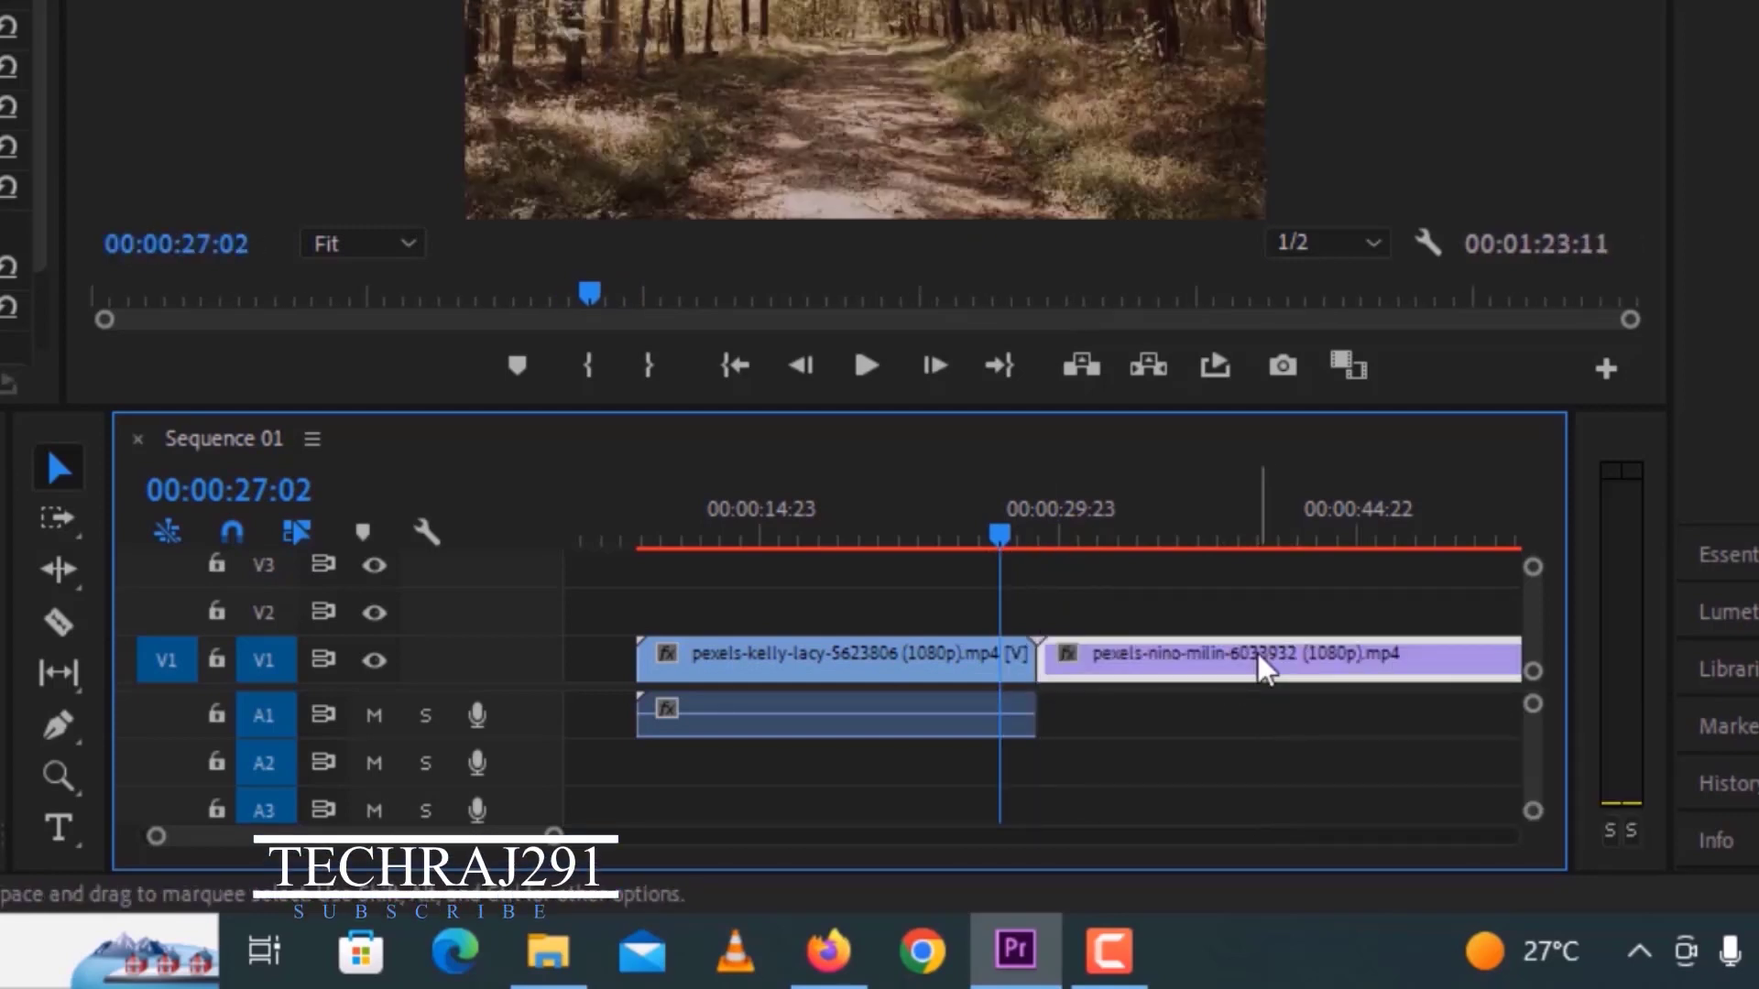
- With Snap turned off, move the city clip to start at 00:00:30:13 and place the playhead in the gap at 00:00:29:14
{"action": "left_click_drag", "start_coordinate": [1266, 652], "coordinate": [1312, 664]}
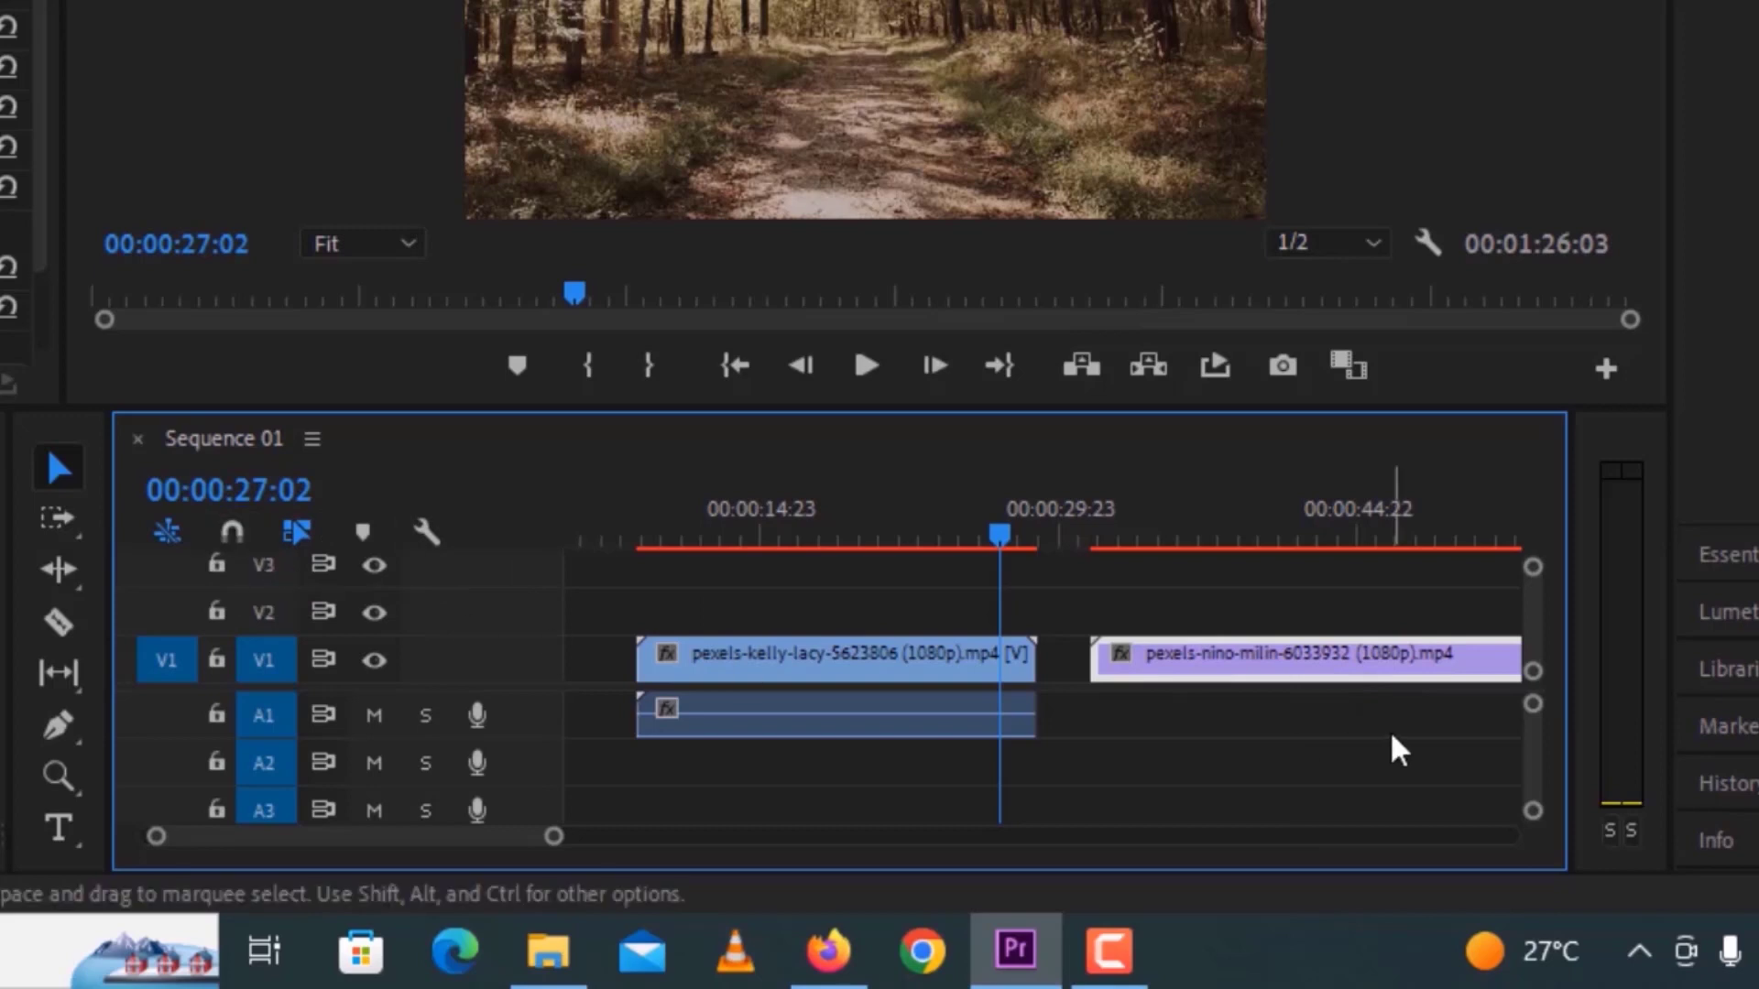
{"action": "mouse_move", "coordinate": [1365, 652]}
{"action": "left_mouse_down"}
{"action": "mouse_move", "coordinate": [1326, 655]}
{"action": "mouse_move", "coordinate": [1347, 654]}
{"action": "left_mouse_up"}
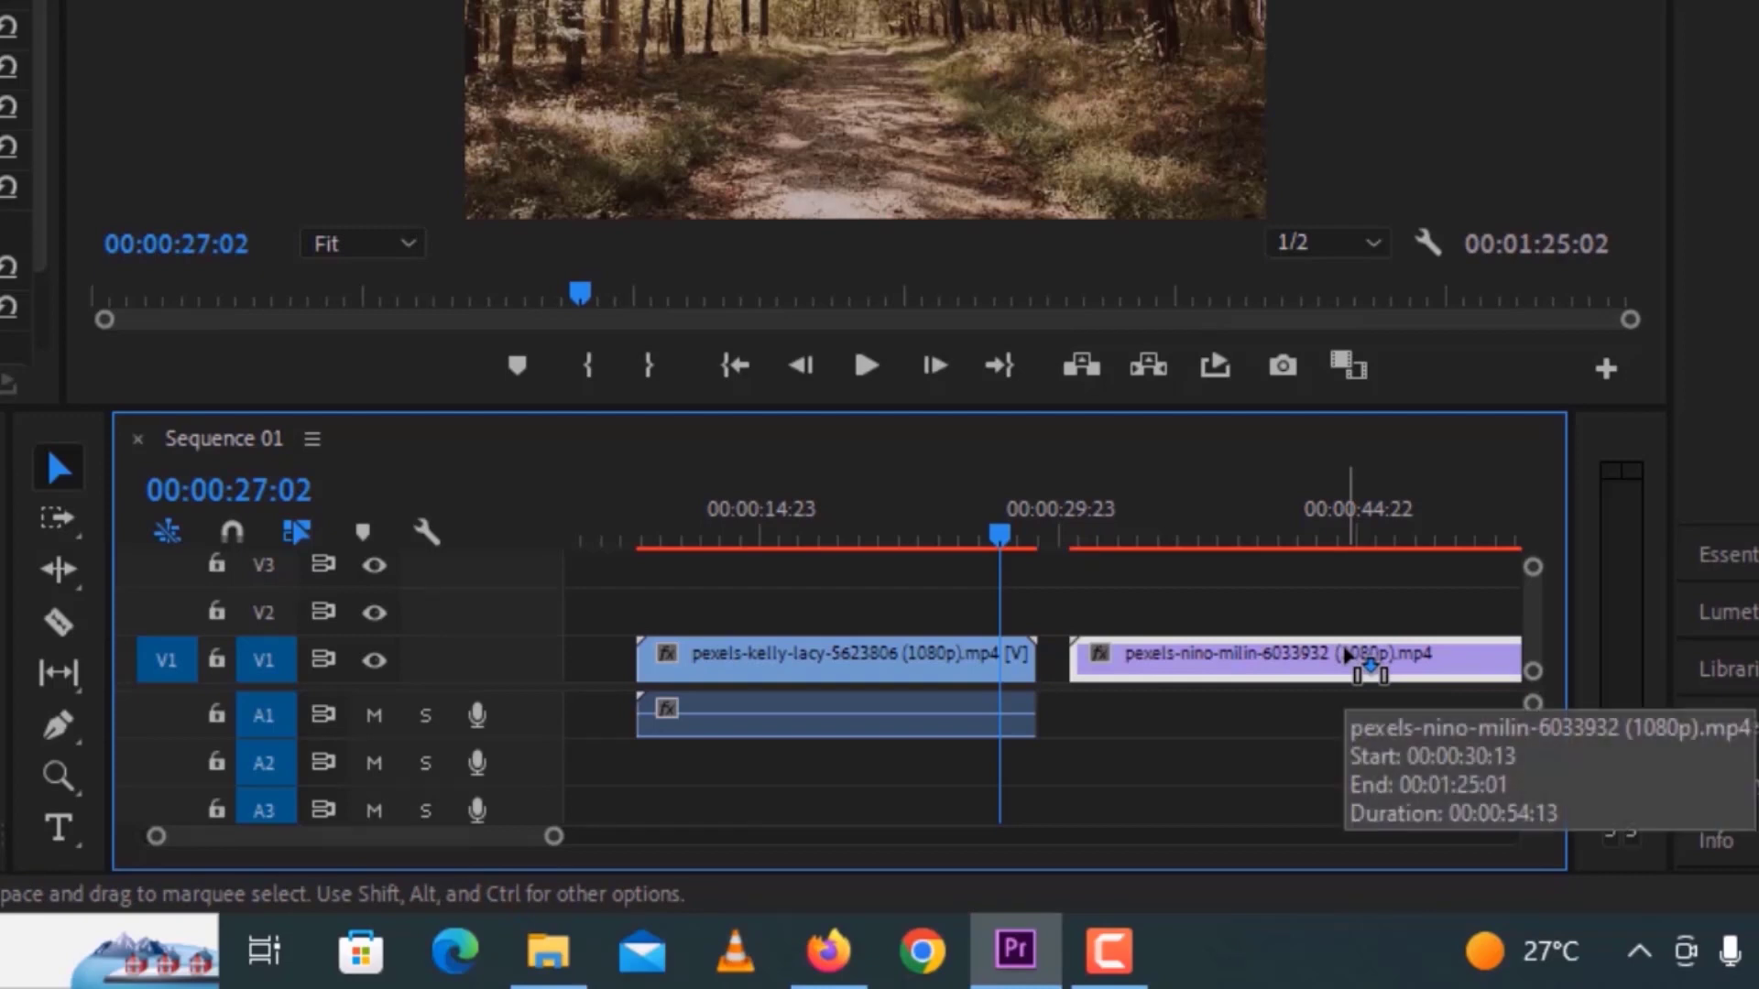
{"action": "left_click", "coordinate": [1053, 535]}
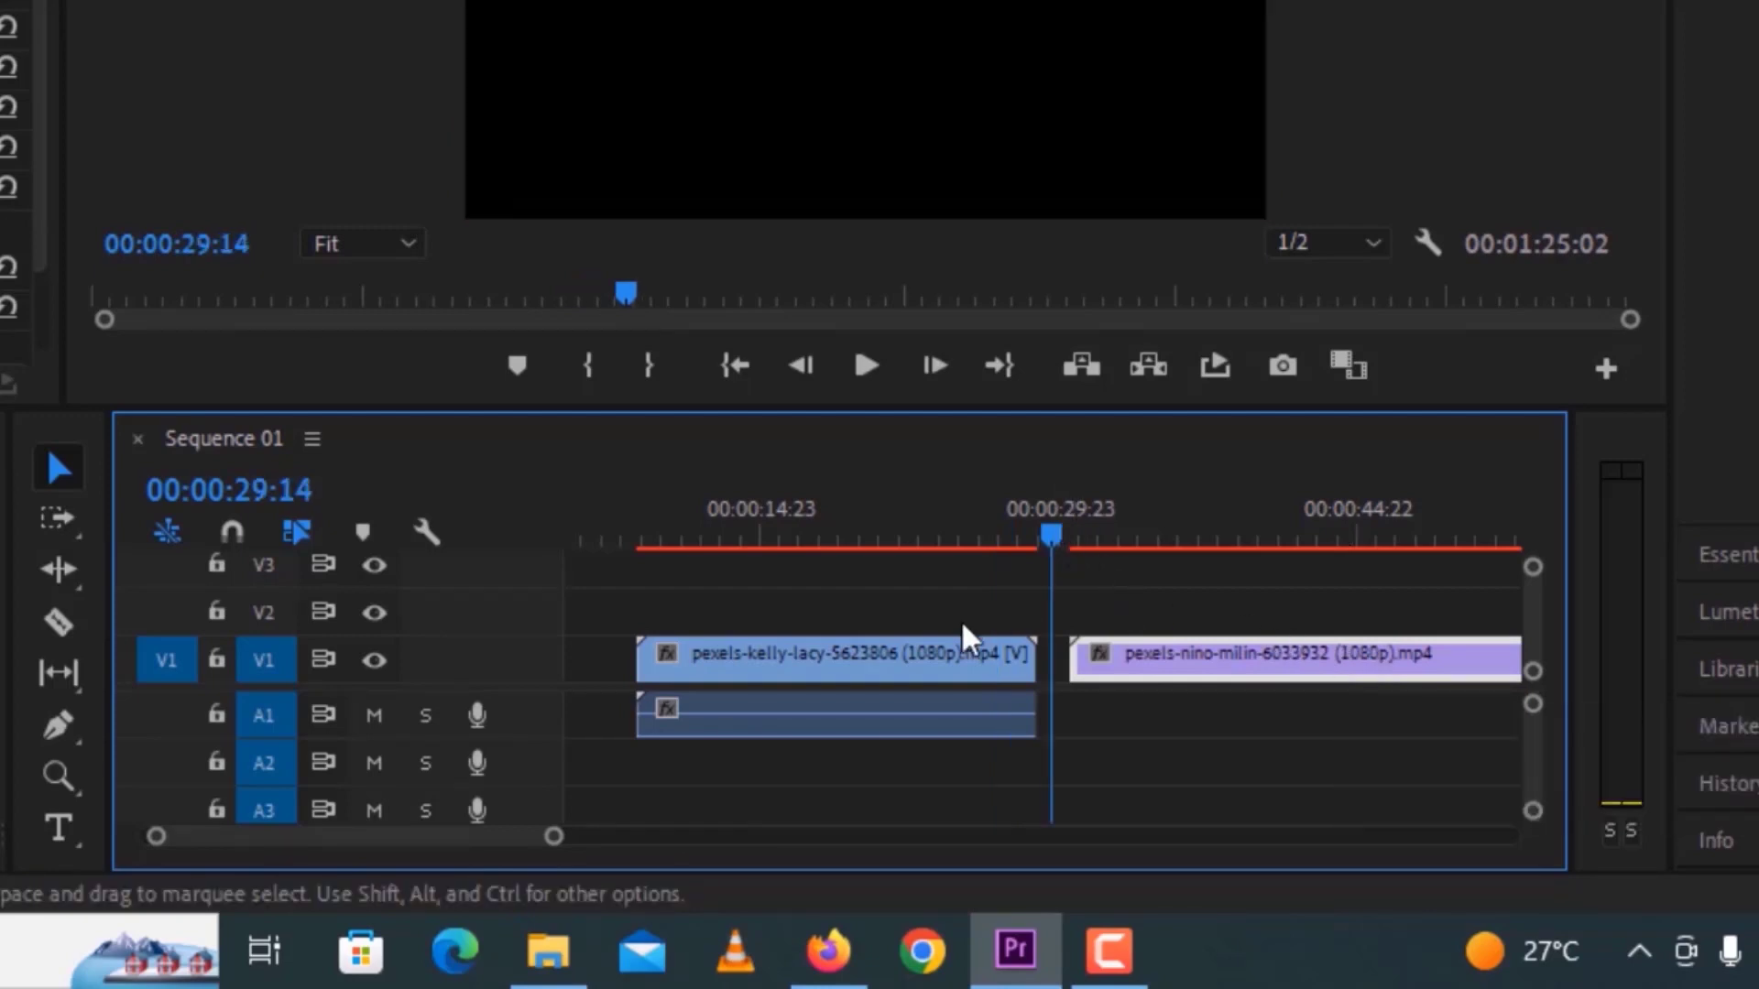
- Turn Snap back on and move the city clip on V1 toward the end of the forest clip
{"action": "left_click", "coordinate": [240, 535]}
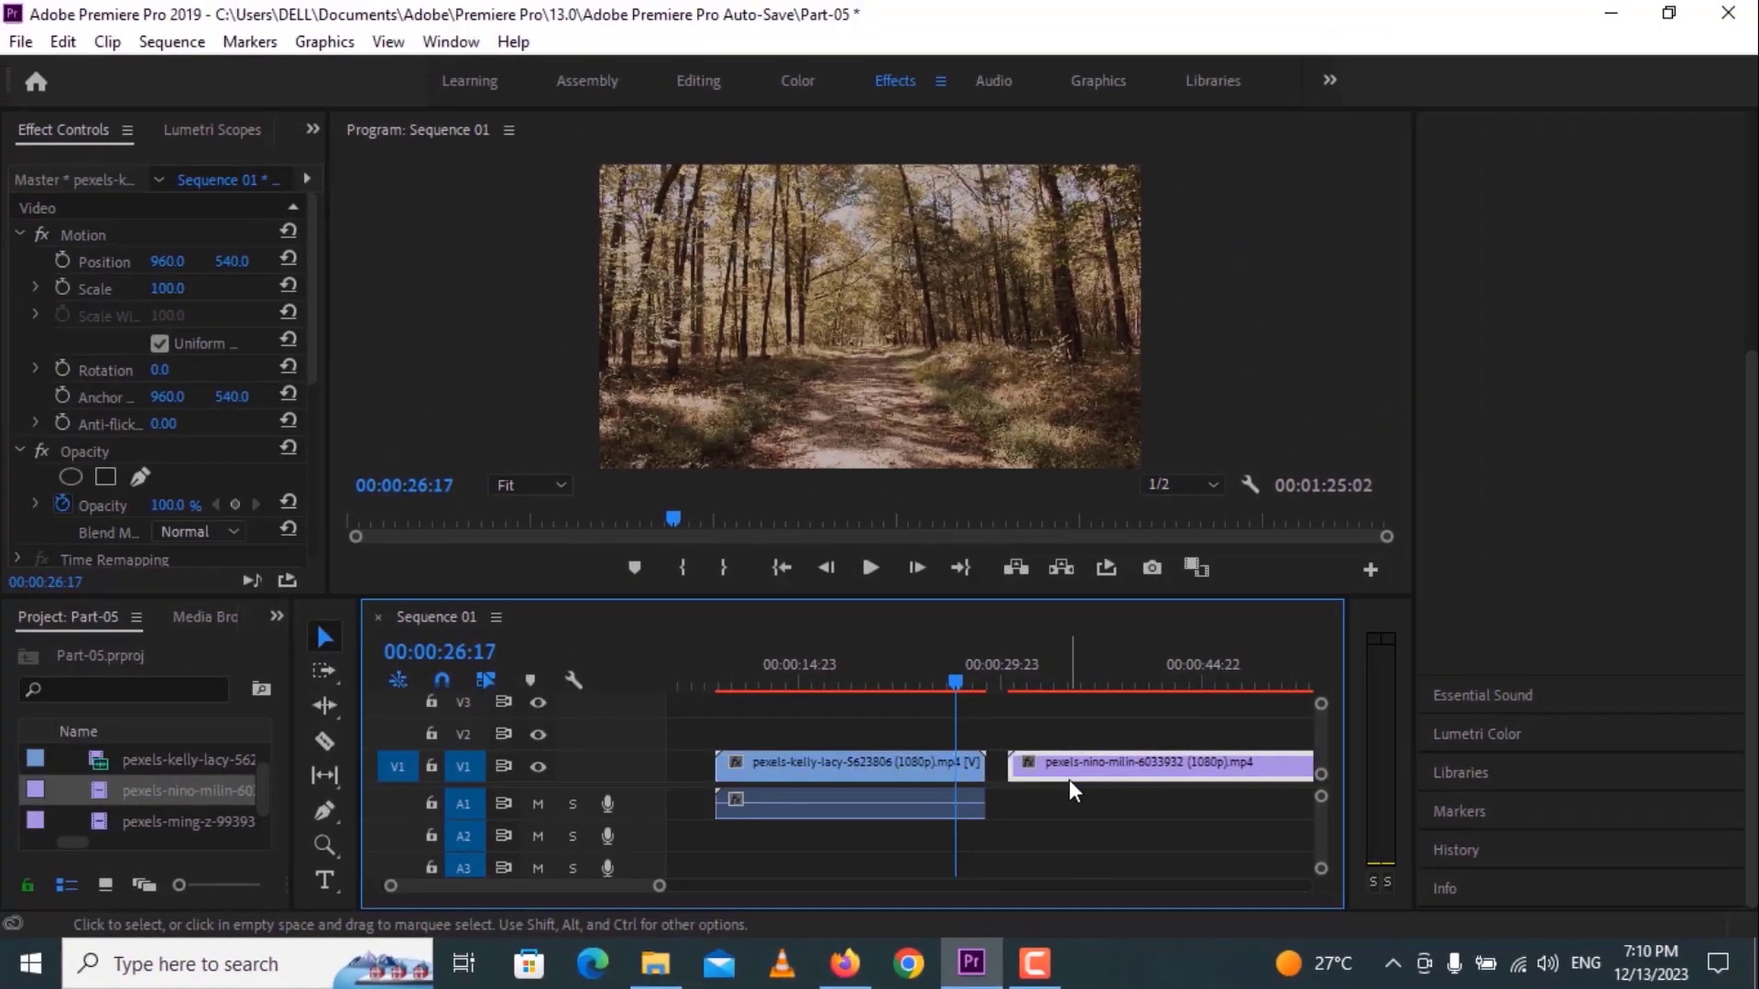
{"action": "left_click_drag", "start_coordinate": [1069, 778], "coordinate": [1044, 778]}
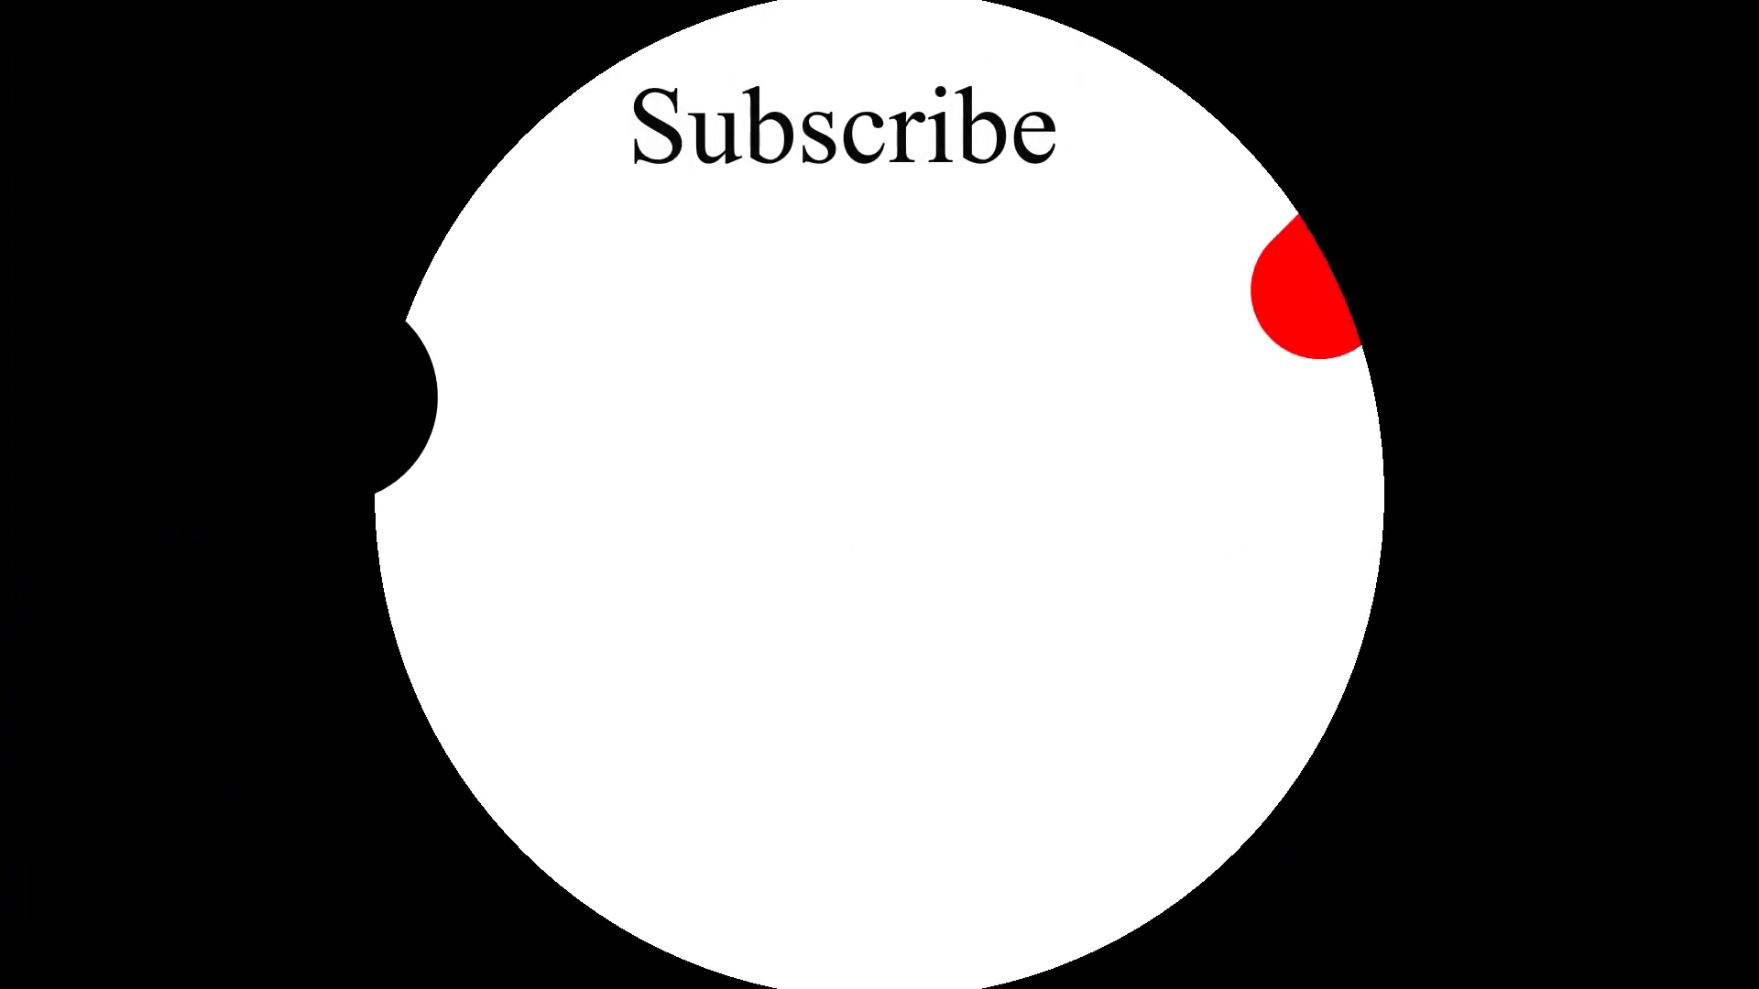